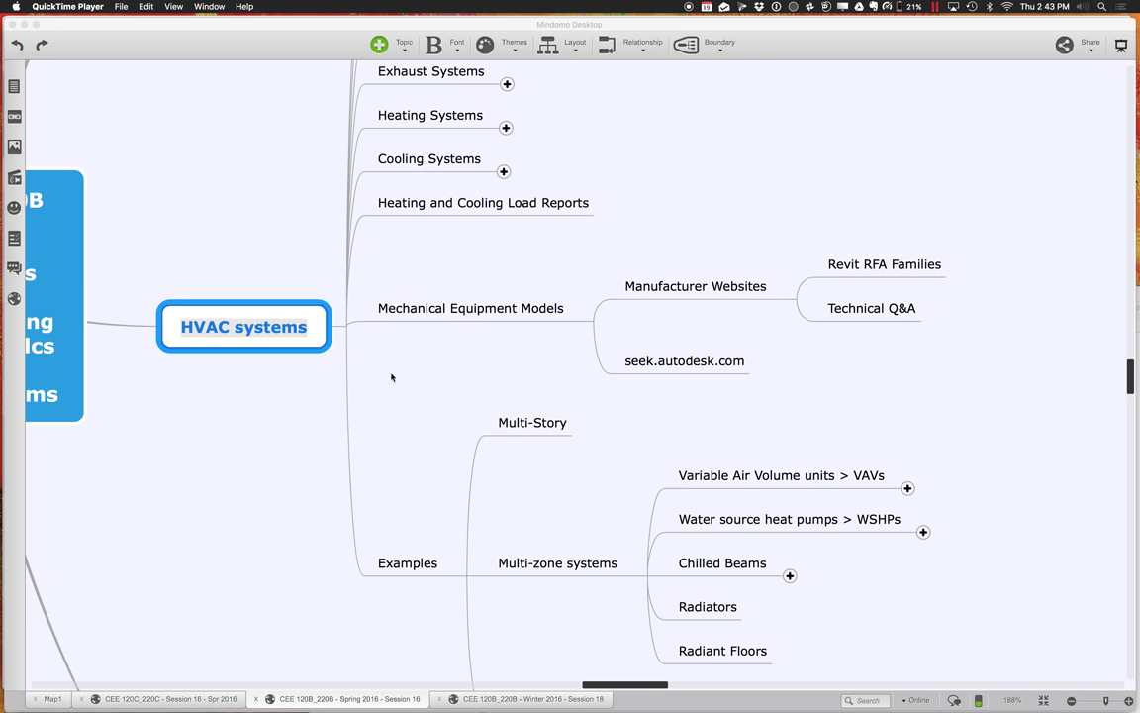
# Examine the Examples branch of the HVAC systems mind map, including its multi-zone systems and plenum topics.
pyautogui.moveTo(460, 693)
pyautogui.click(1019, 354)
pyautogui.moveTo(1130, 380); pyautogui.dragTo(1131, 397)
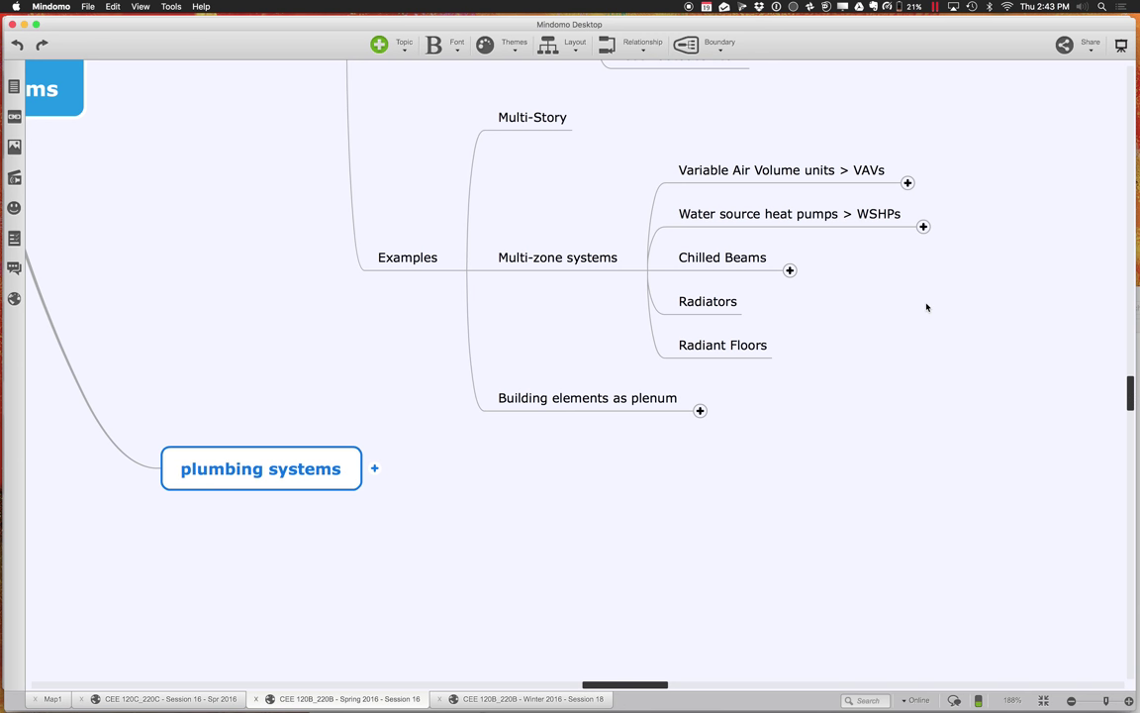
# Switch to Revit and open "10A - Simple HVAC Example - Chilled Beams.rvt" from the Session 16 folder of HVAC System Examples 7 thru 10.
pyautogui.moveTo(603, 687)
pyautogui.moveTo(395, 693)
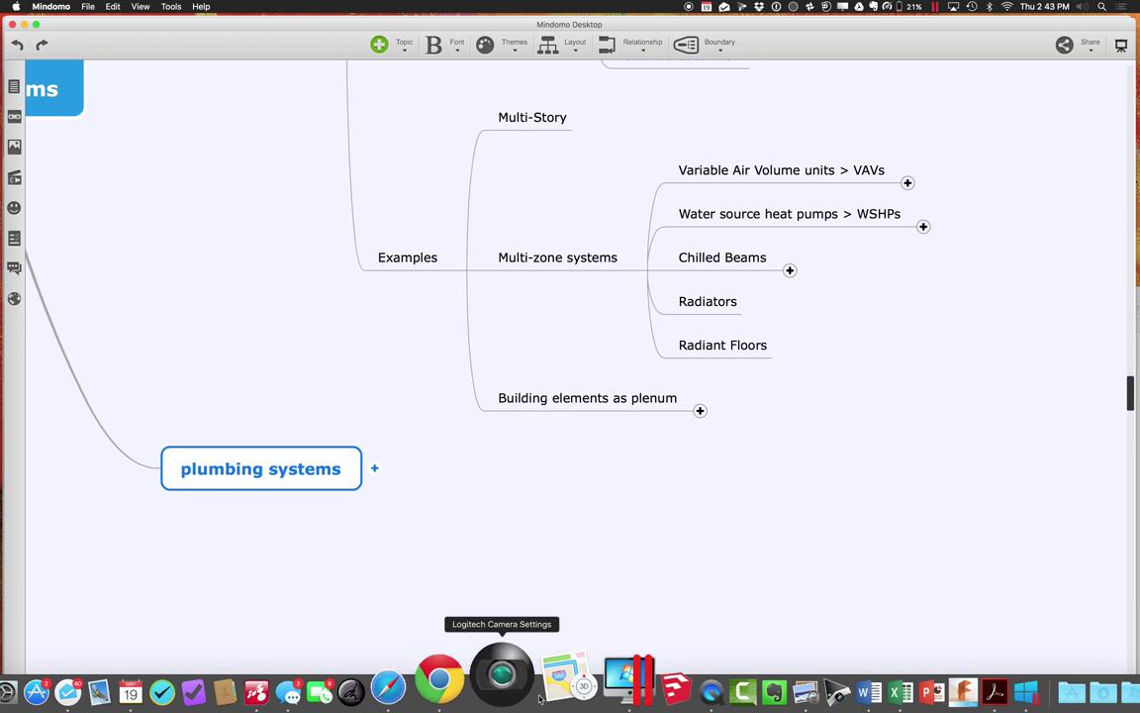
pyautogui.click(575, 696)
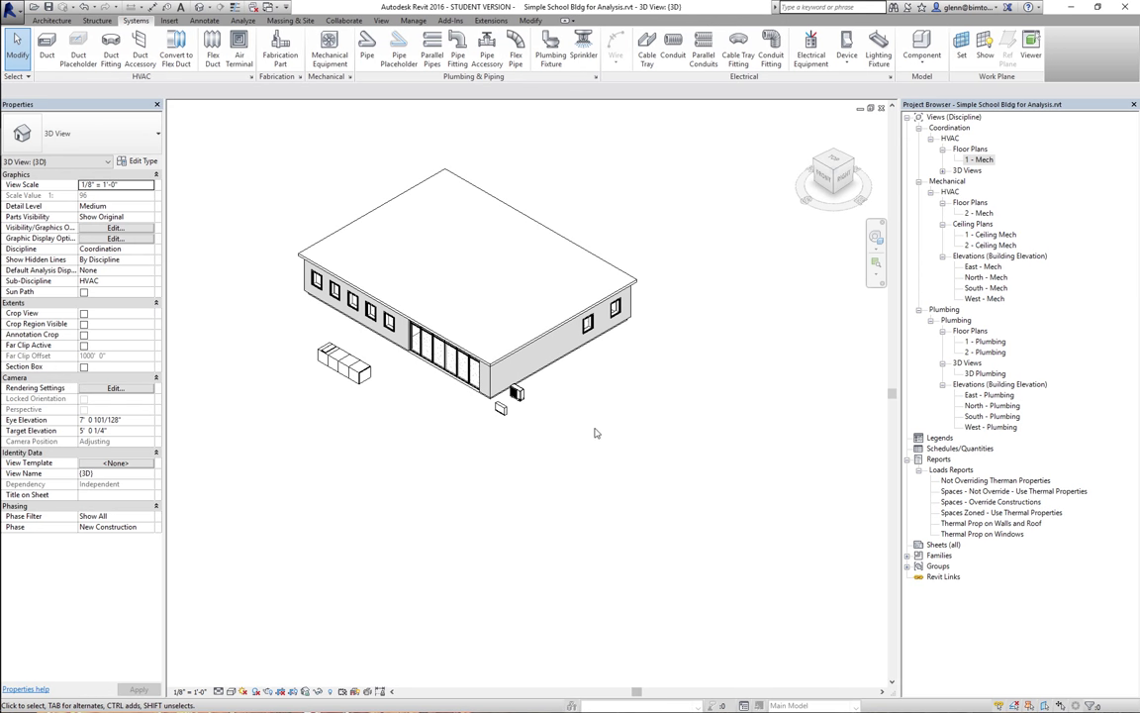
pyautogui.click(34, 7)
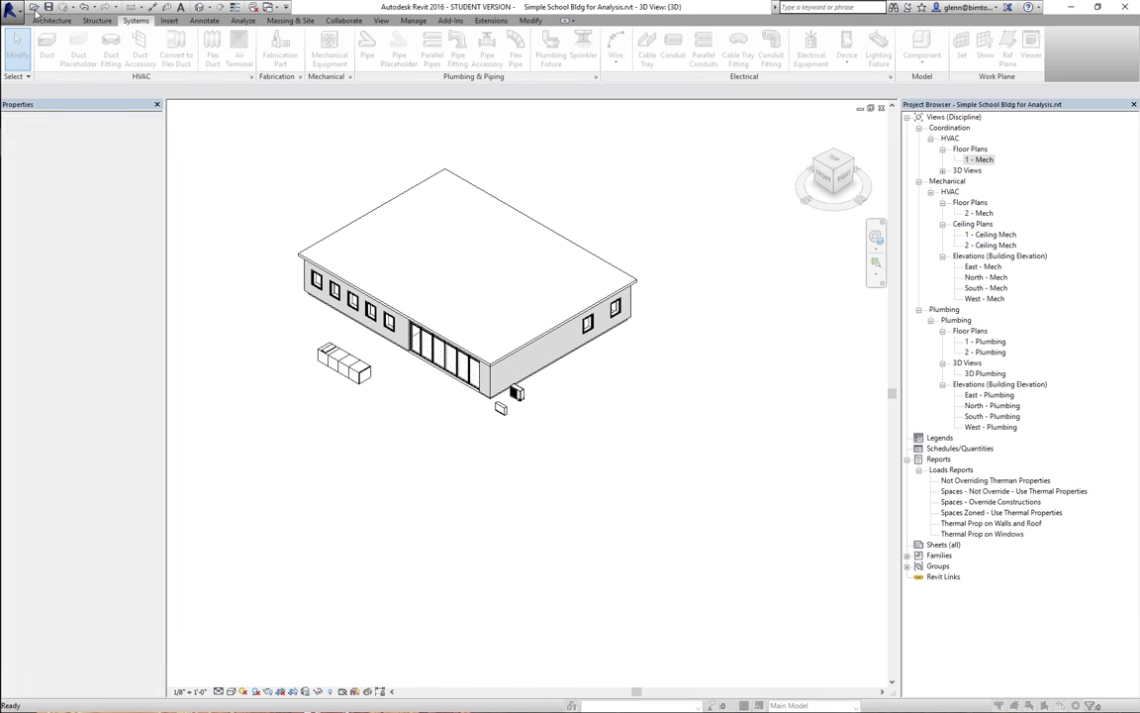
pyautogui.click(158, 130)
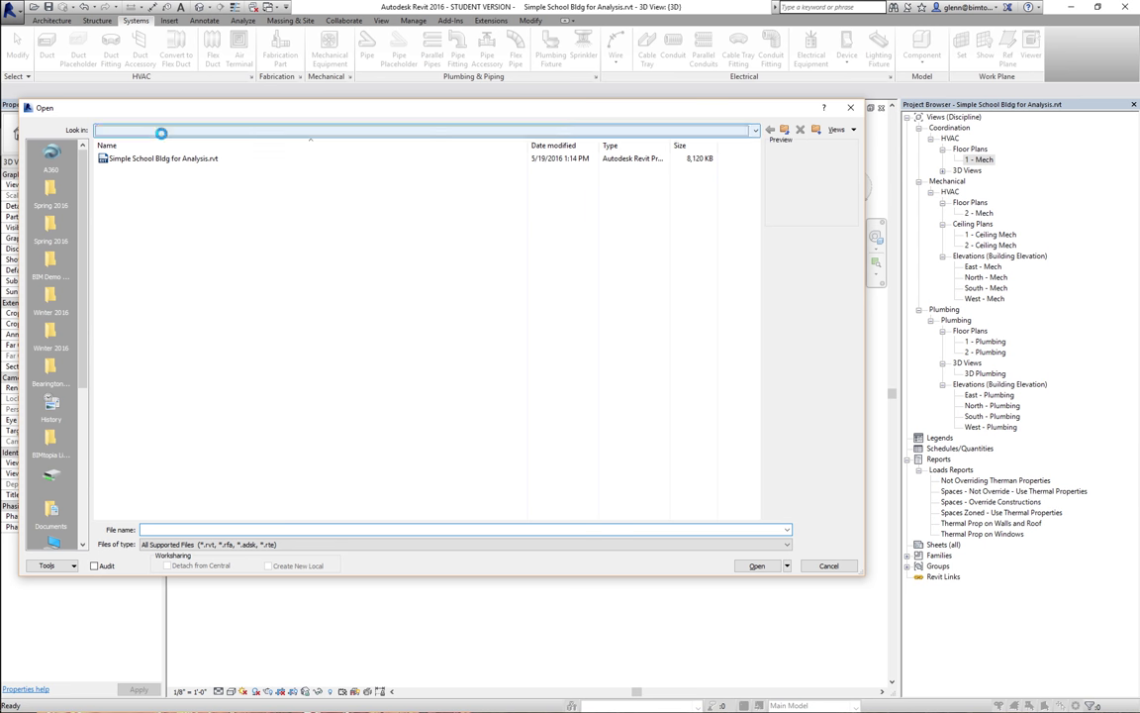
pyautogui.click(176, 238)
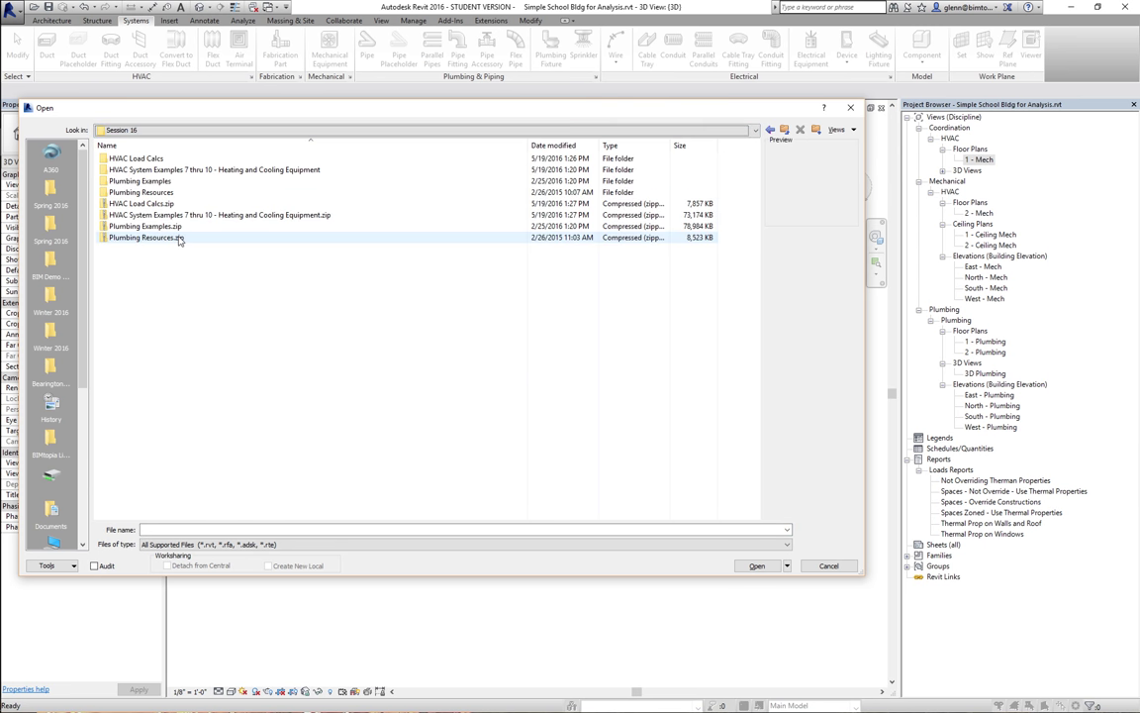
pyautogui.click(158, 170)
pyautogui.doubleClick(156, 172)
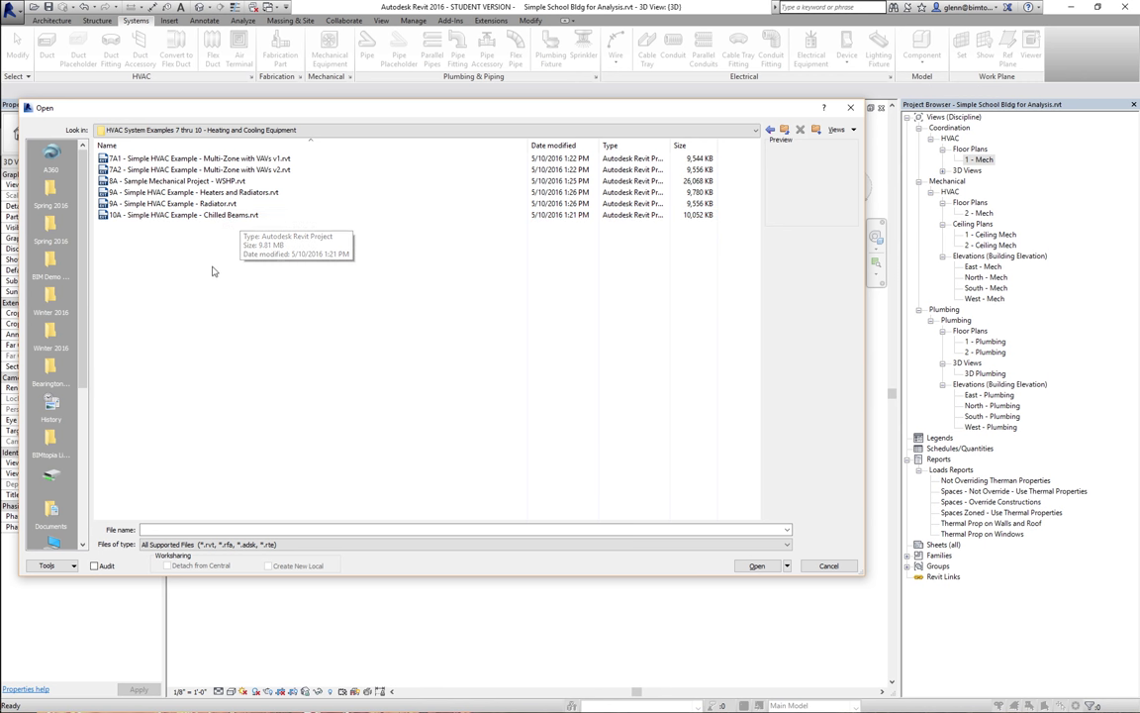
pyautogui.doubleClick(222, 216)
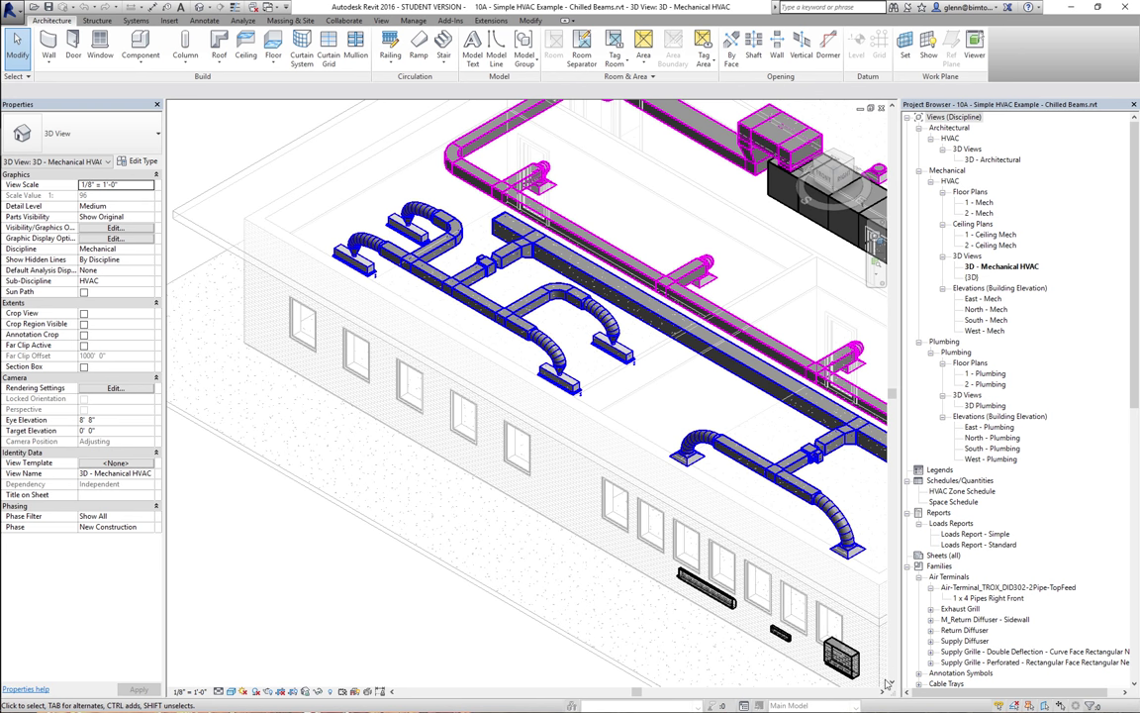
# Examine the ductwork layout in the 3D mechanical view, and select the VAV unit on the supply branch near the building's far corner.
pyautogui.click(883, 690)
pyautogui.click(882, 691)
pyautogui.click(882, 691)
pyautogui.click(883, 691)
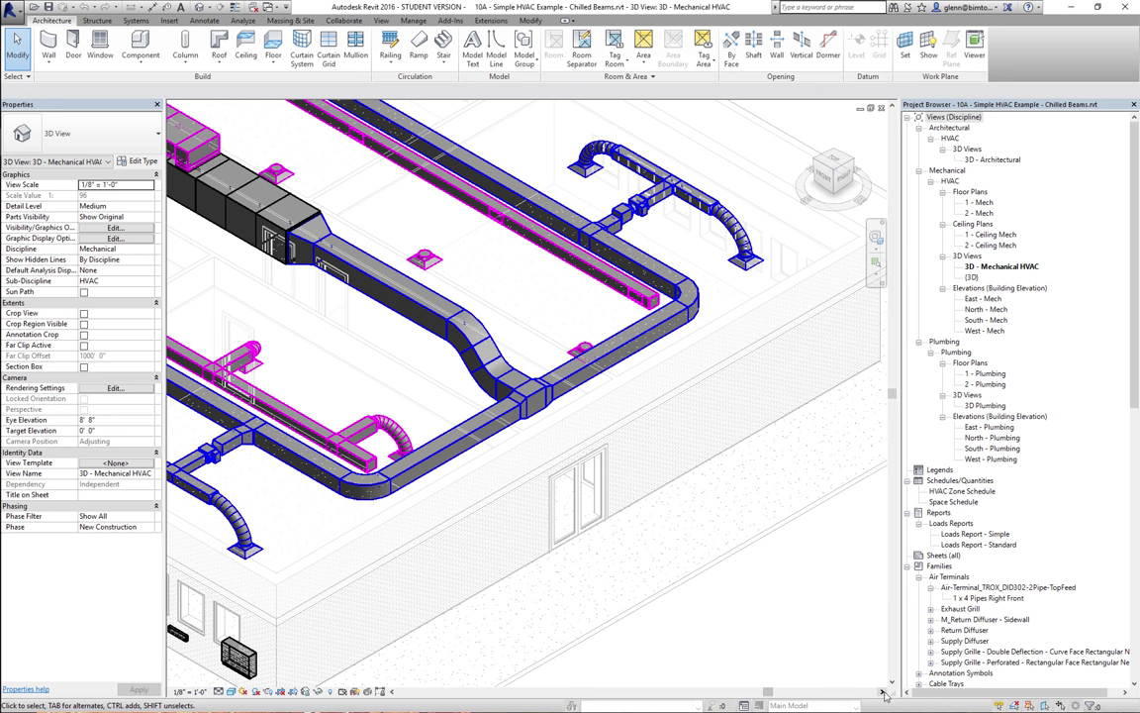
pyautogui.press('z')
pyautogui.press('f')
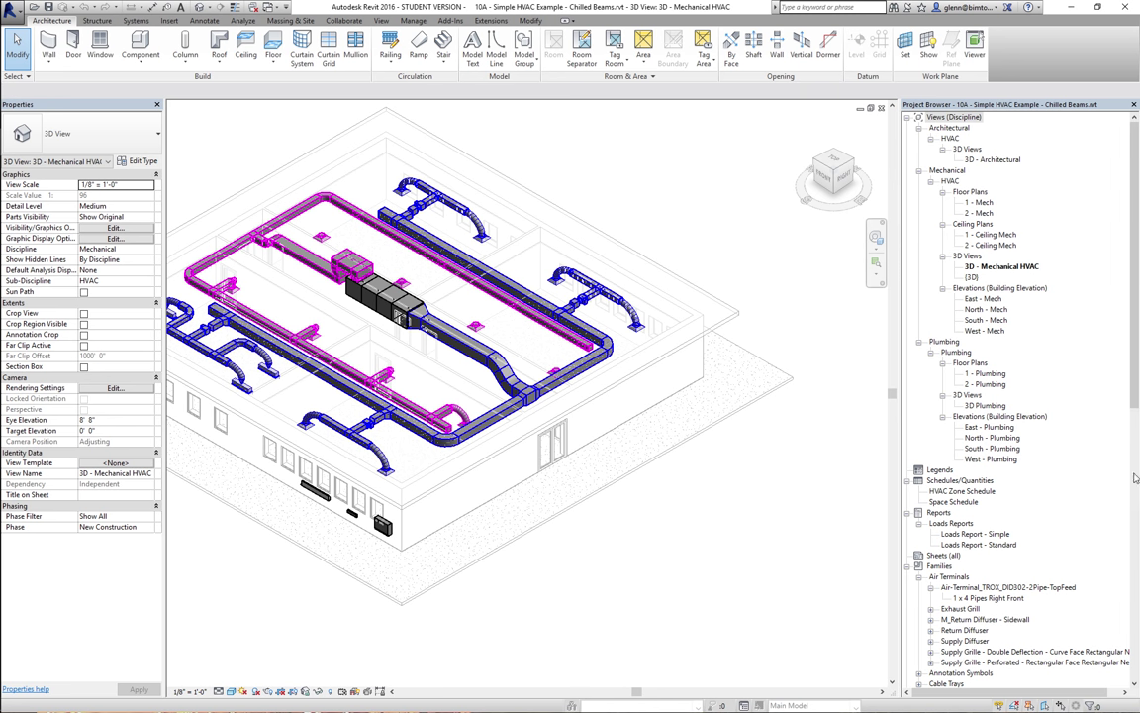
pyautogui.click(875, 261)
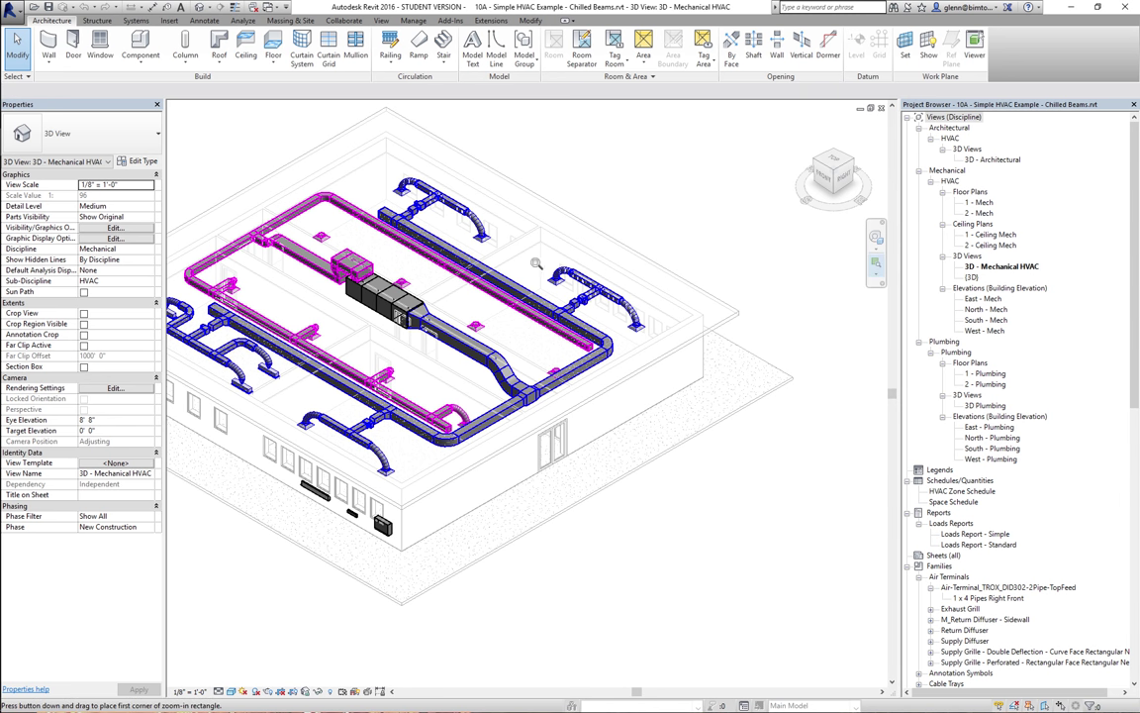
pyautogui.moveTo(526, 257); pyautogui.dragTo(663, 356)
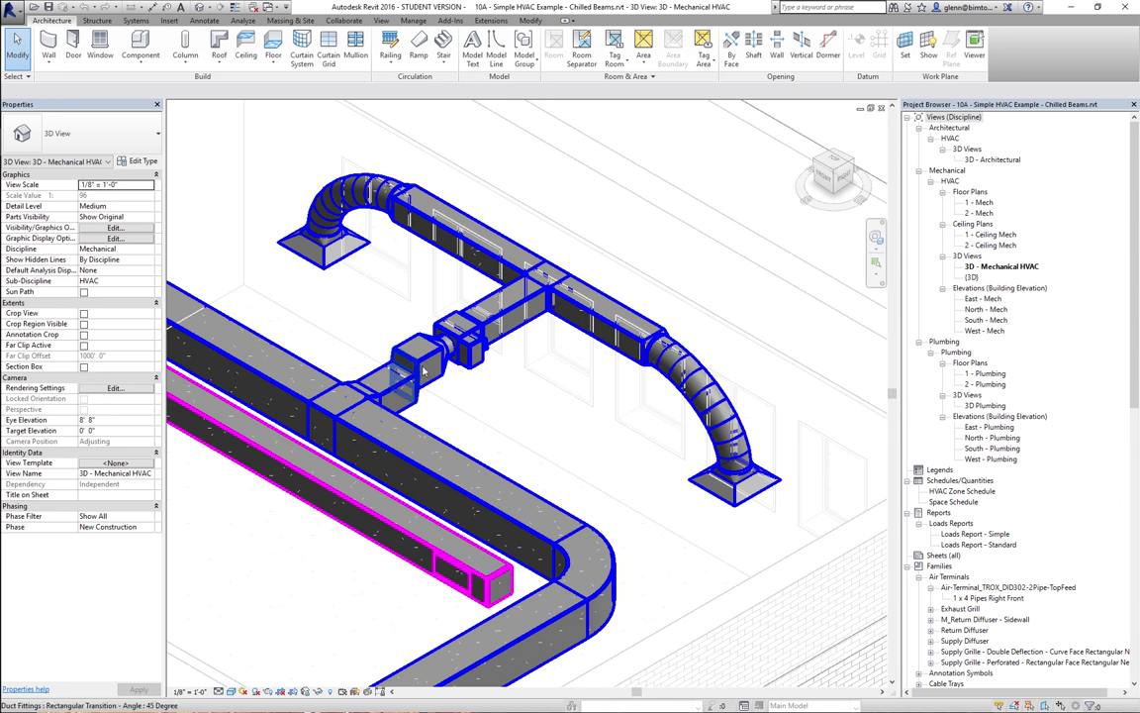
pyautogui.click(472, 349)
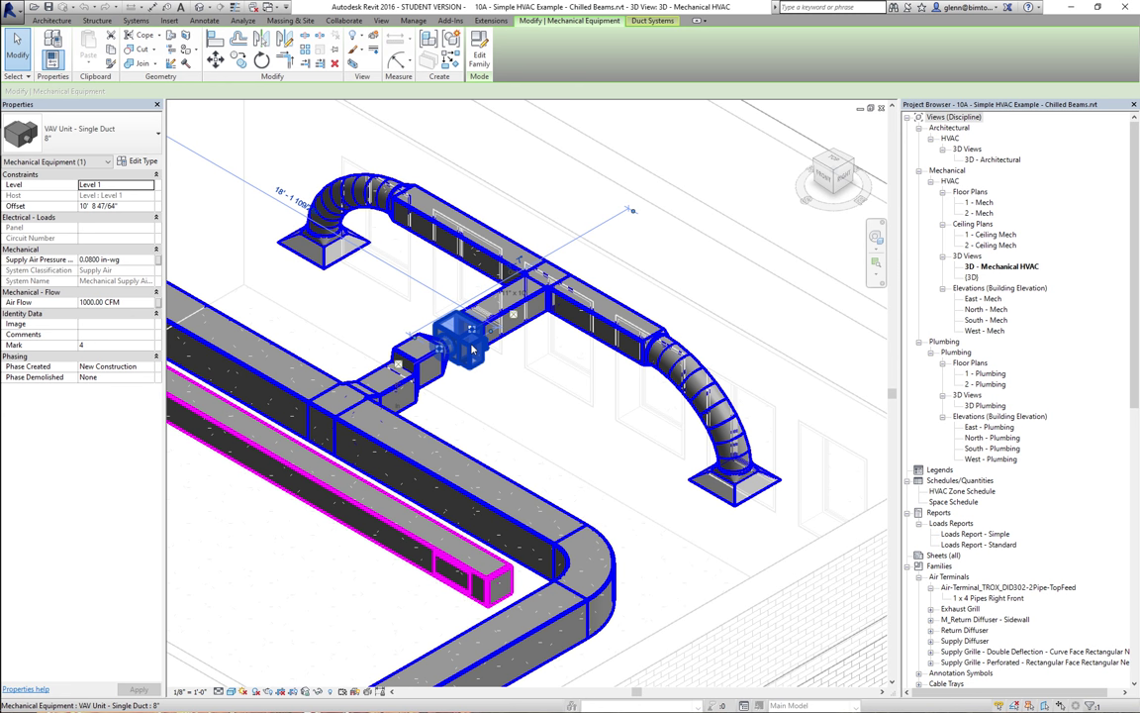
# Inspect the VAV unit on the branch feeding four chilled beams, and select one of its TROX chilled beam air terminals.
pyautogui.scroll(-6, 472, 349)
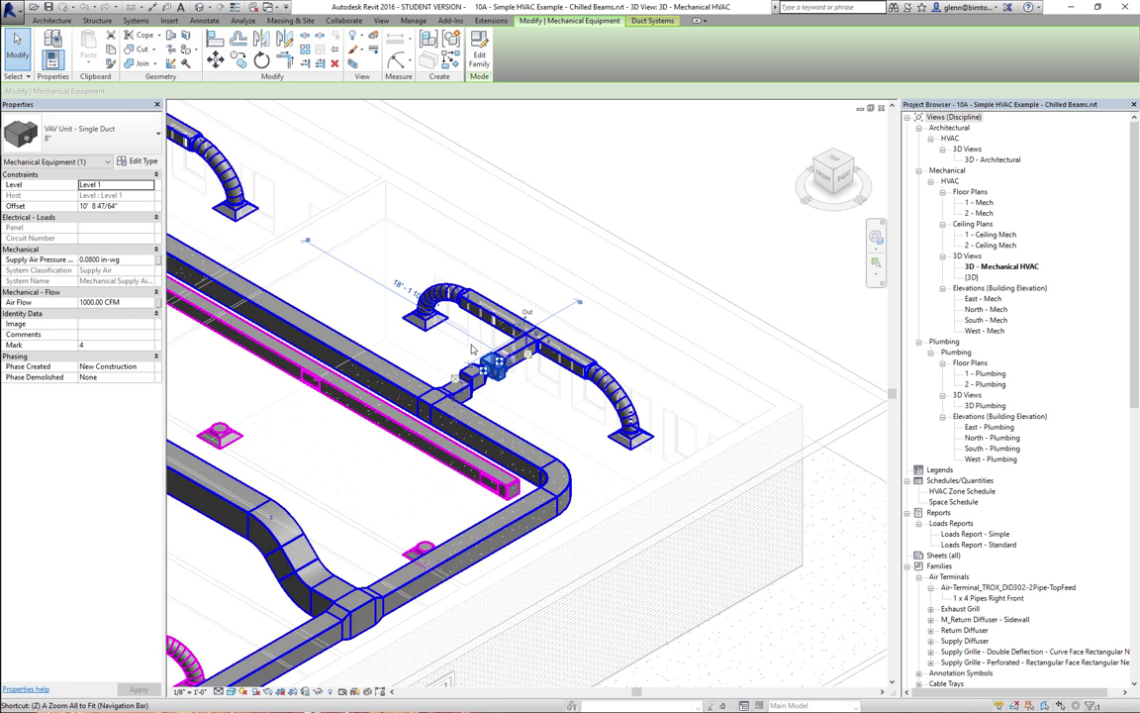
pyautogui.click(392, 691)
pyautogui.click(392, 693)
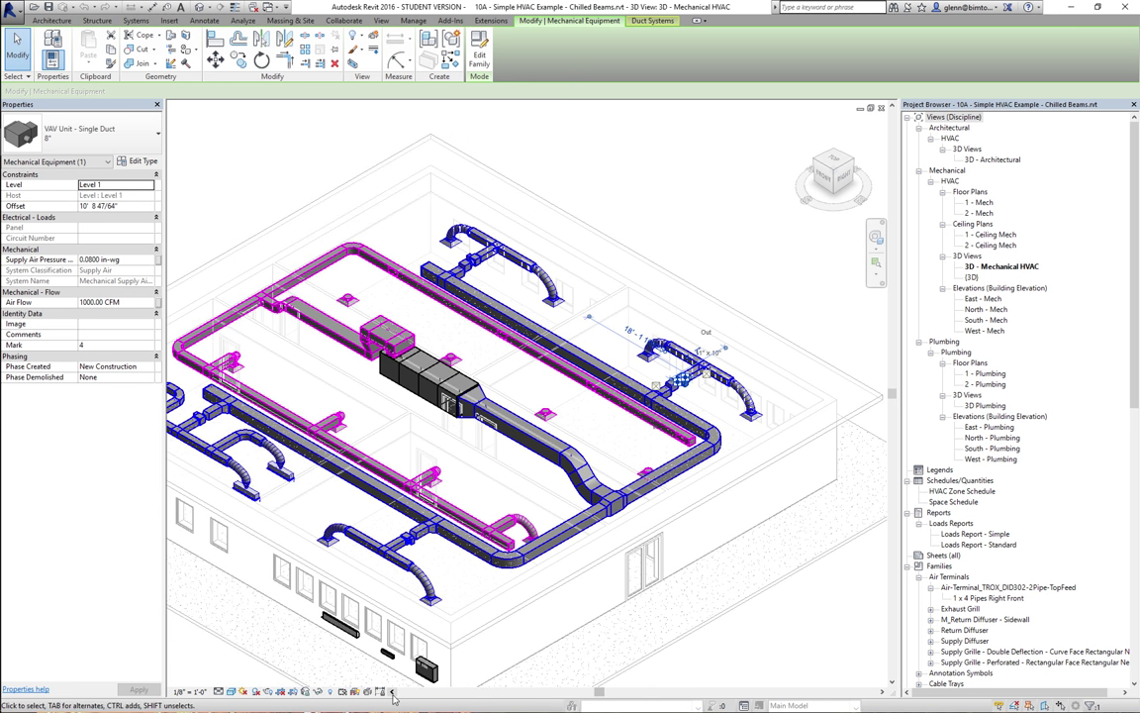
pyautogui.click(392, 692)
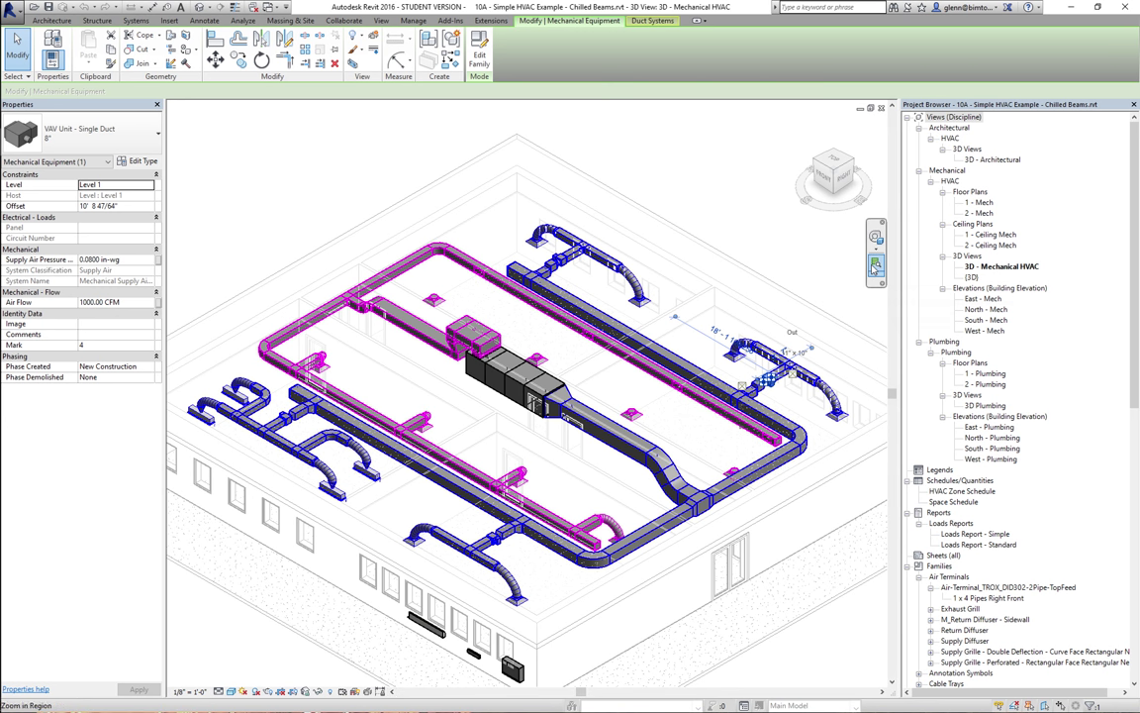
pyautogui.click(875, 263)
pyautogui.moveTo(201, 372); pyautogui.dragTo(428, 528)
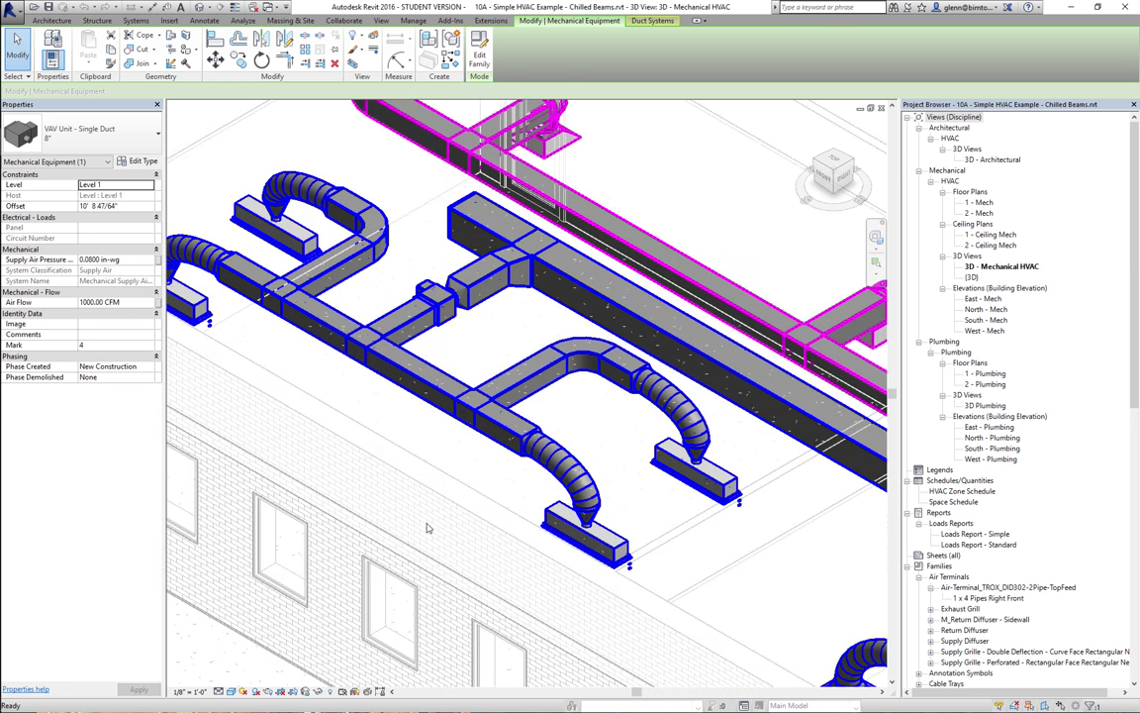
pyautogui.click(451, 297)
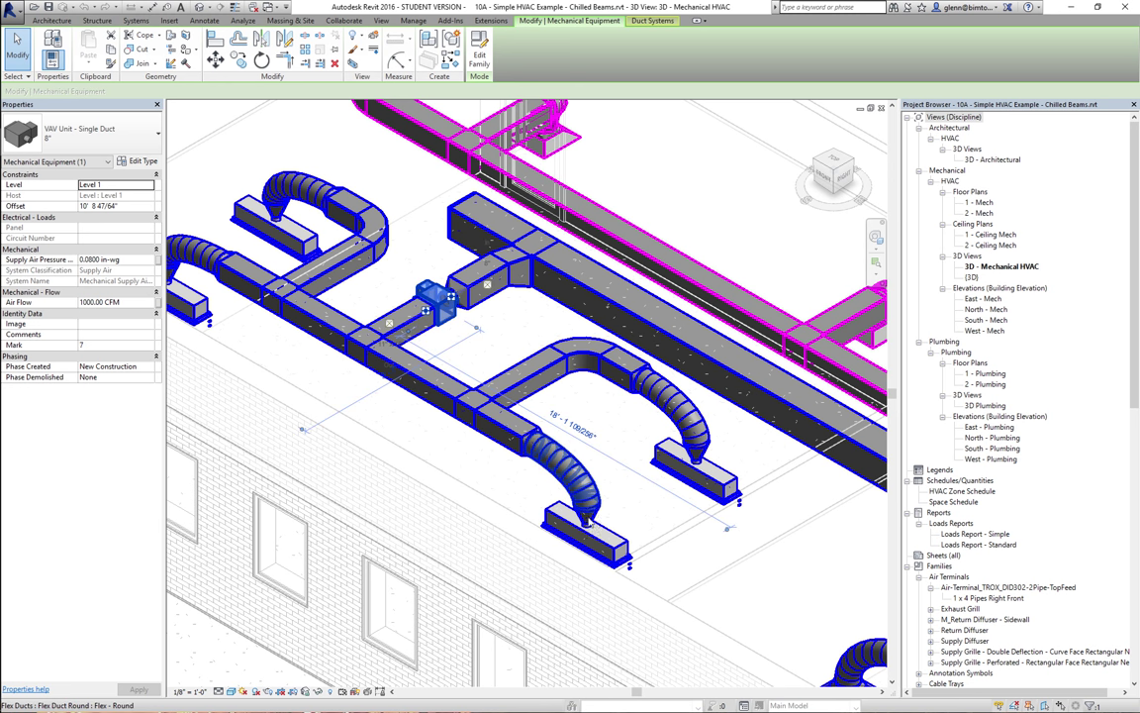
pyautogui.click(590, 544)
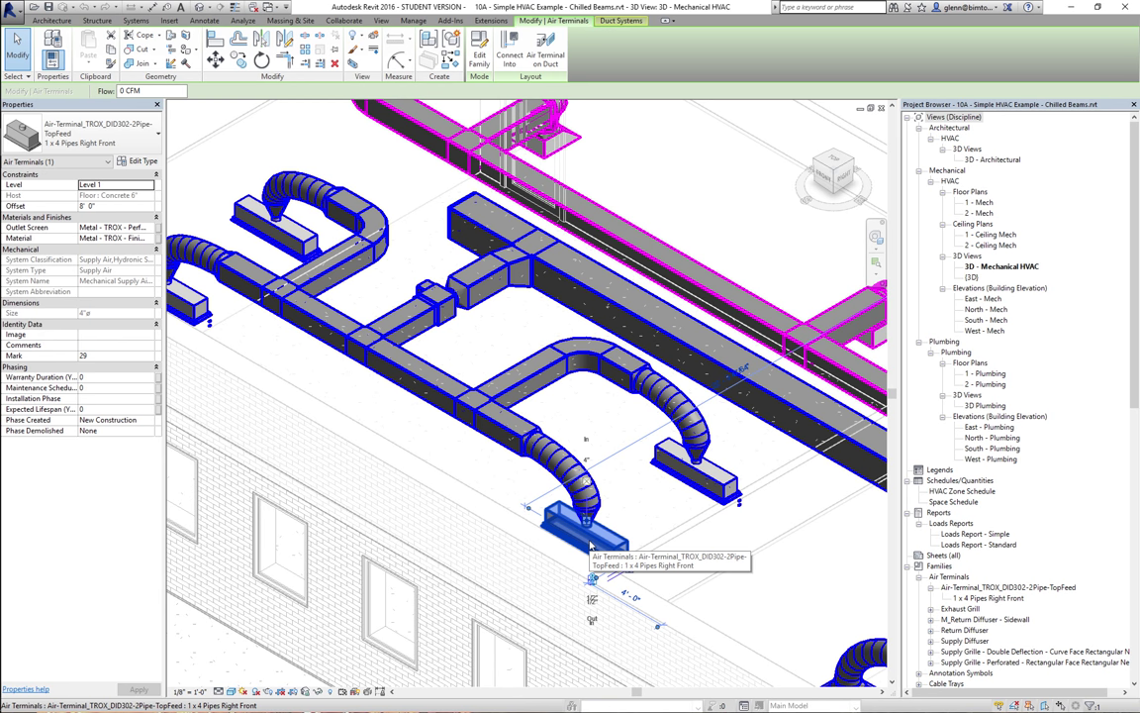
pyautogui.click(589, 545)
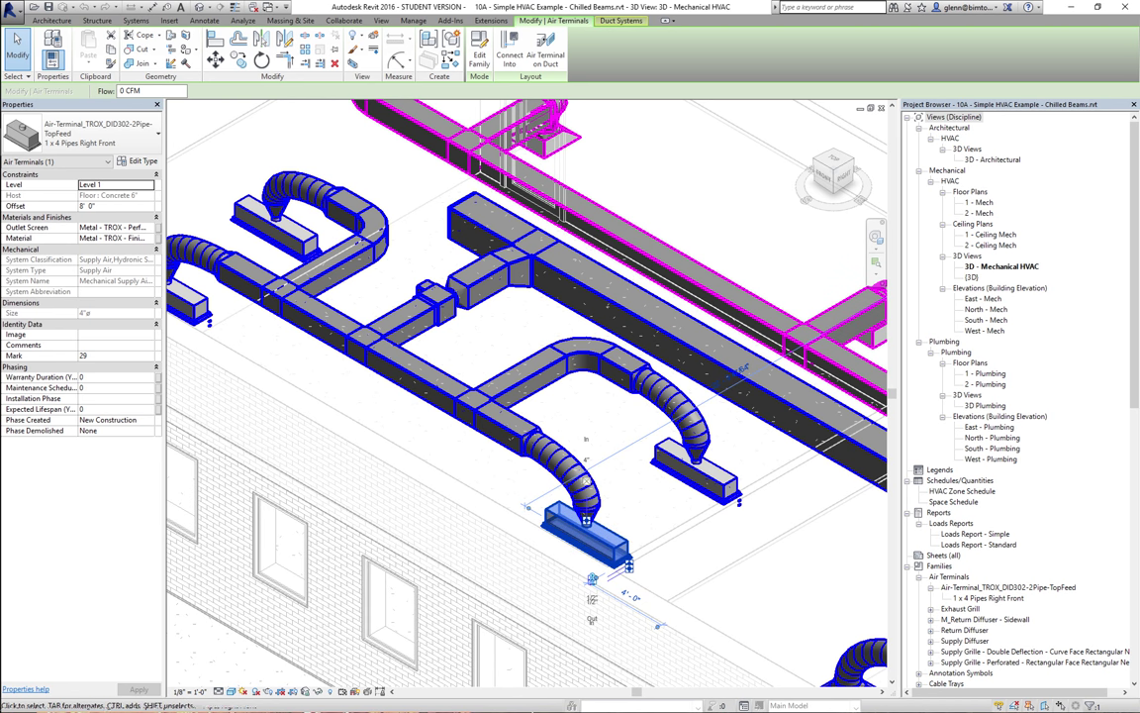
# Switch to Finder and open "Chill Beams - Answers to Common Assumptions.pdf" from the CEE 120B_220B Spring 2016 Session 16 HVAC system examples folder.
pyautogui.moveTo(560, 705)
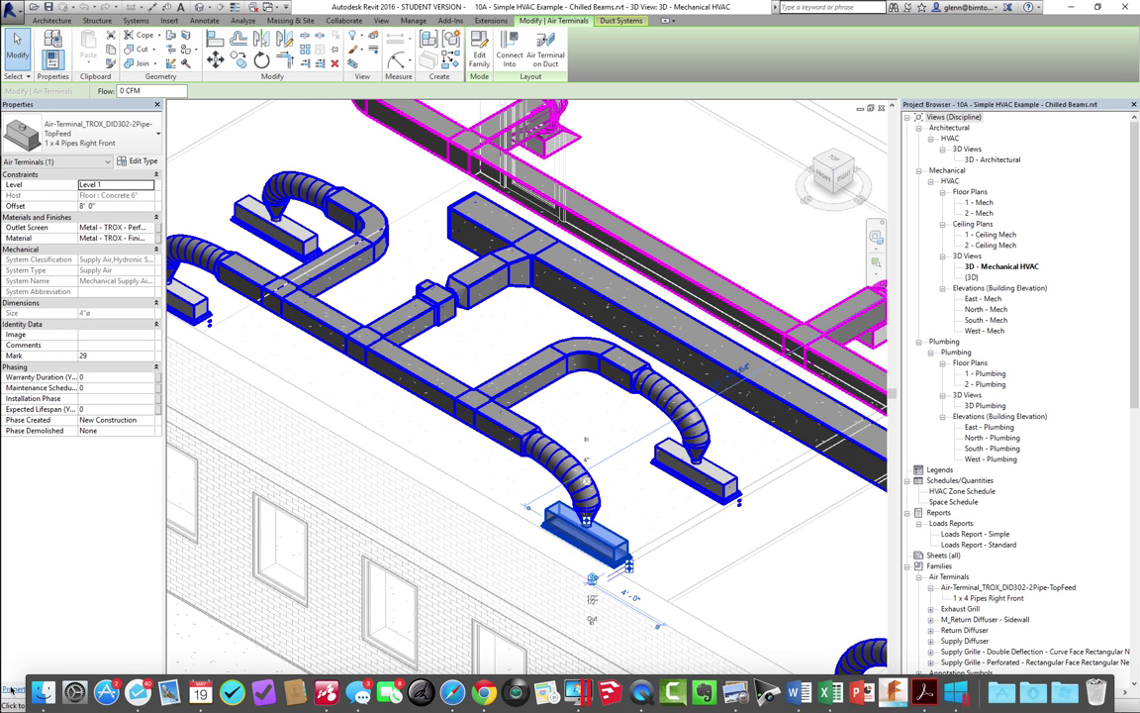
pyautogui.click(40, 696)
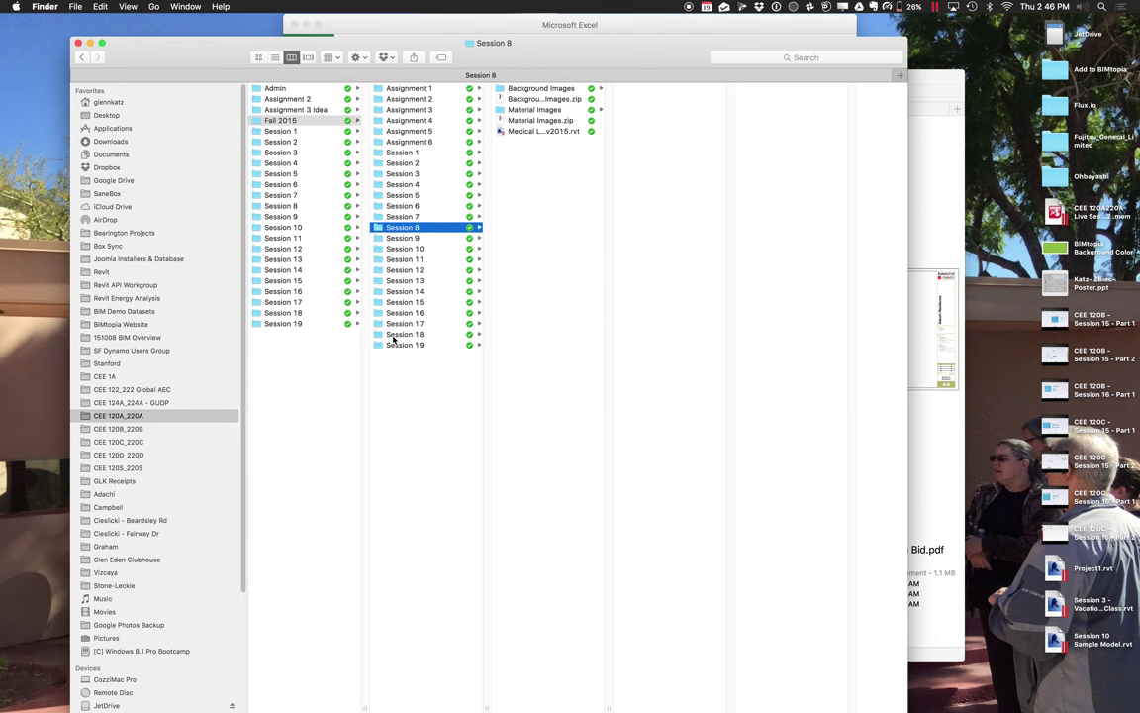
pyautogui.click(135, 429)
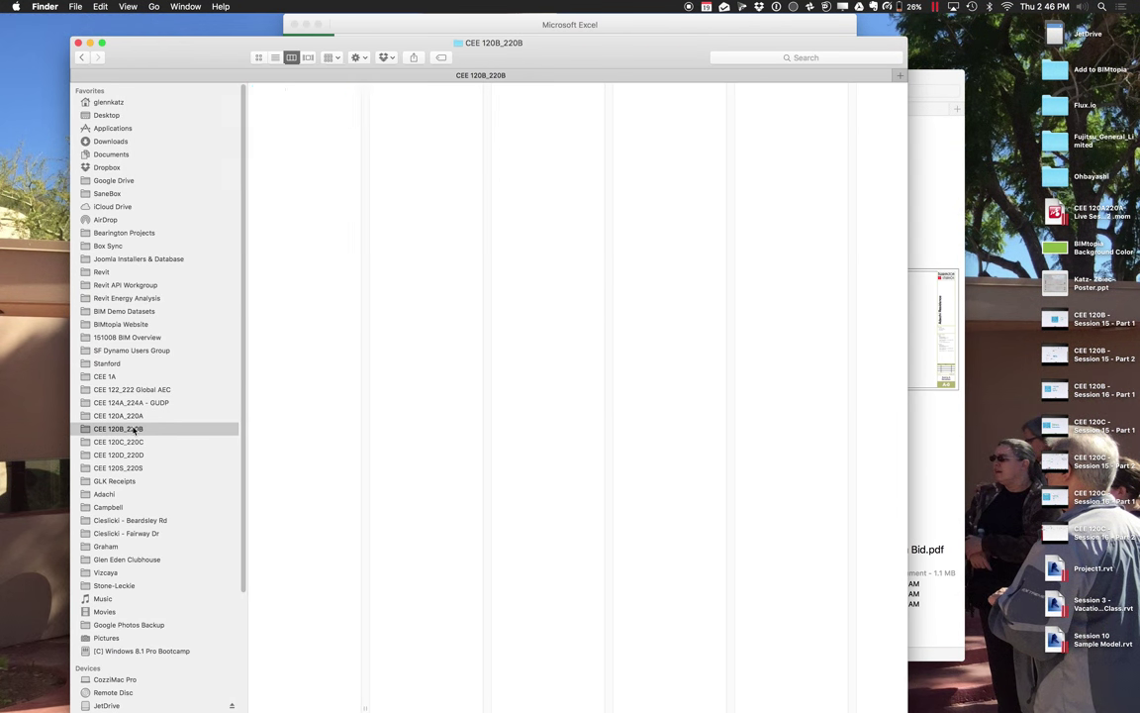
pyautogui.click(287, 121)
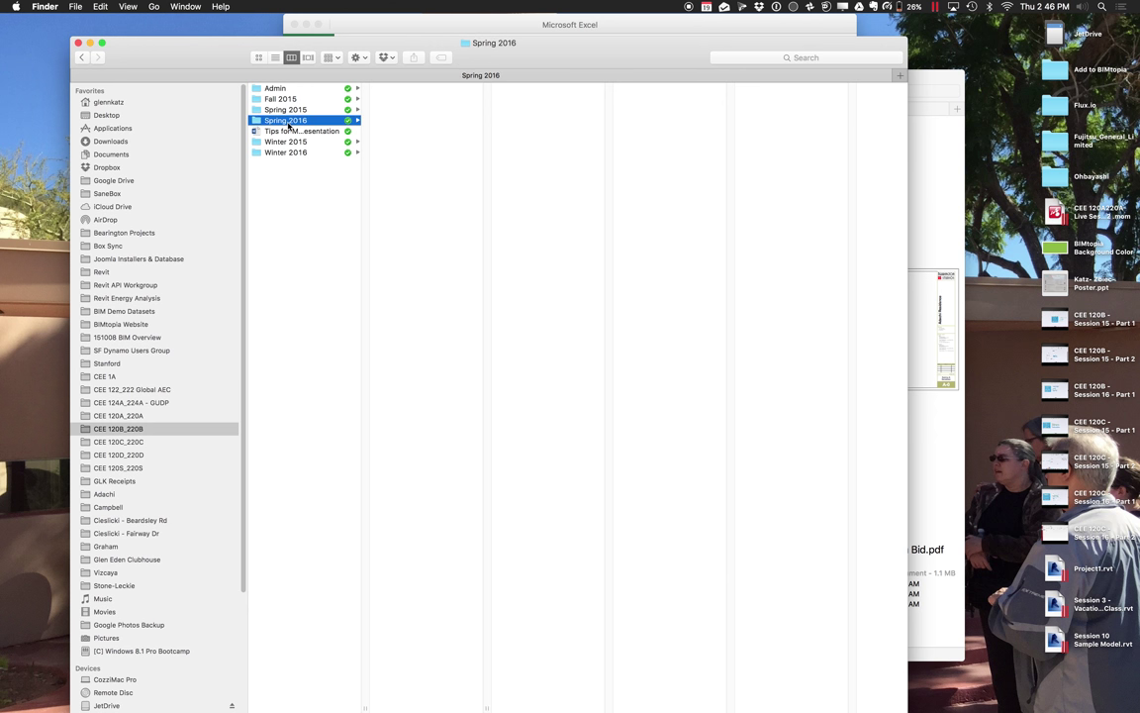
pyautogui.click(416, 282)
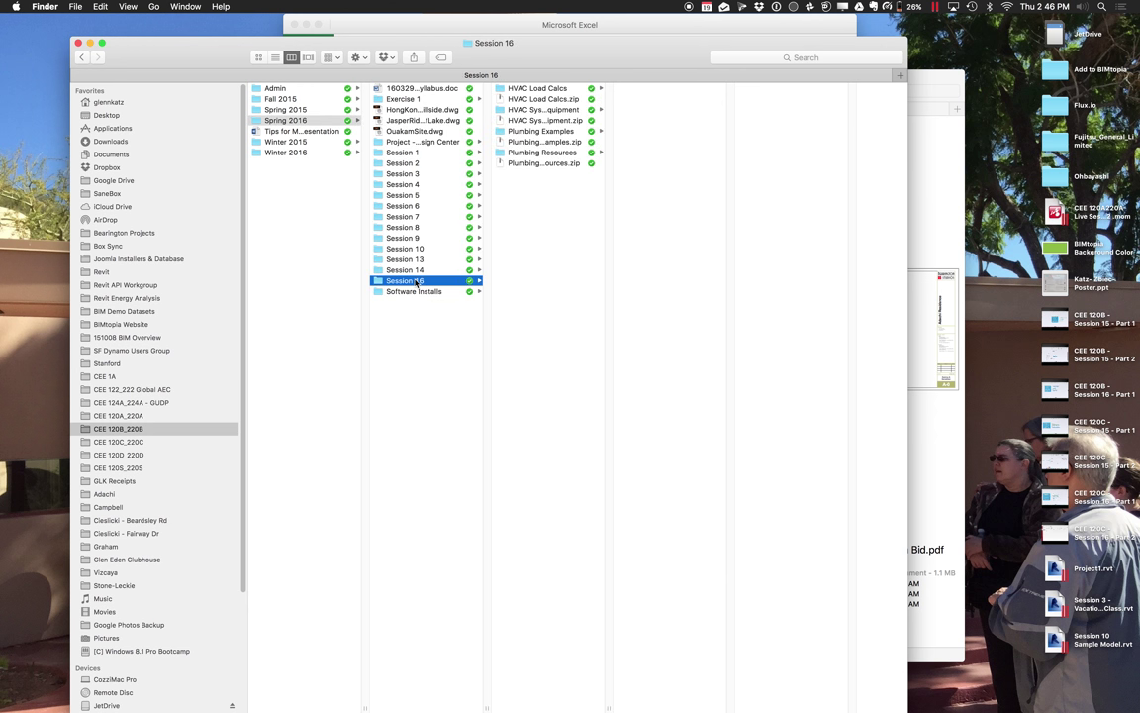
pyautogui.click(555, 110)
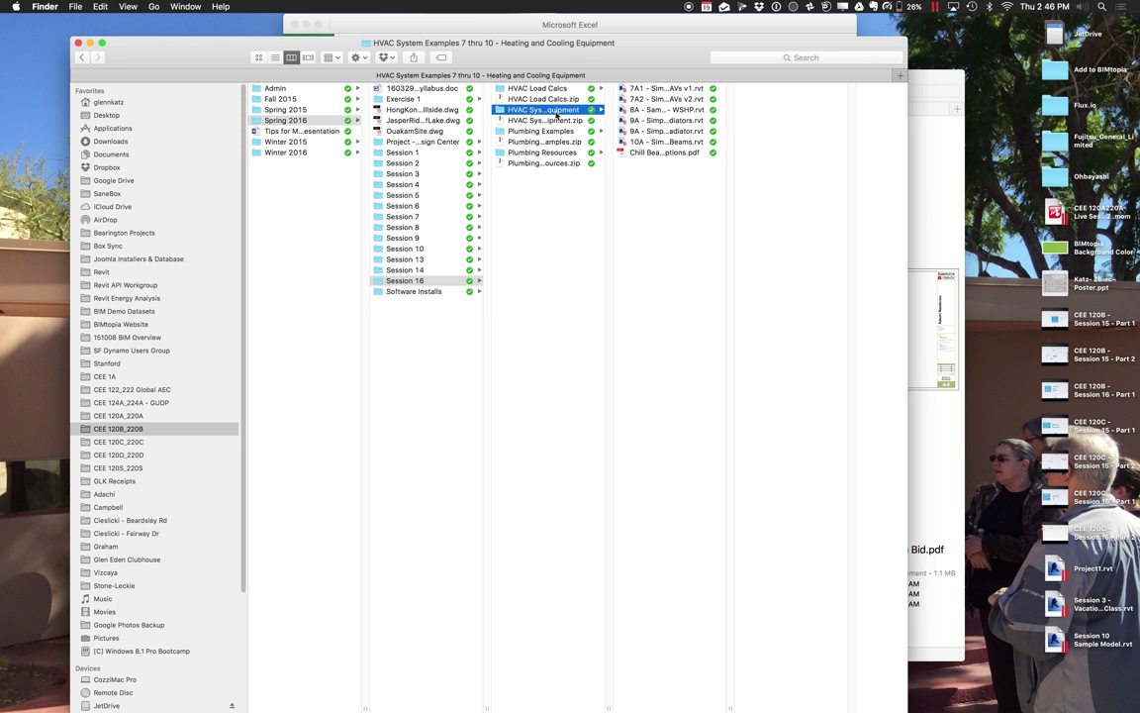
pyautogui.click(660, 154)
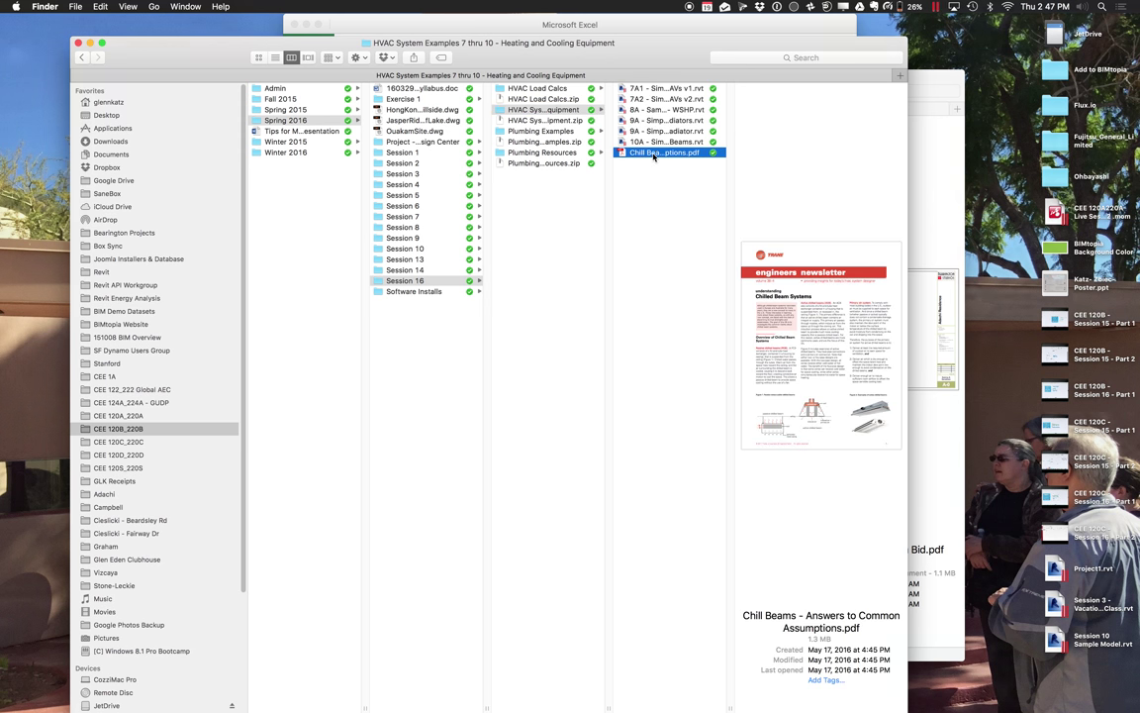
pyautogui.doubleClick(655, 154)
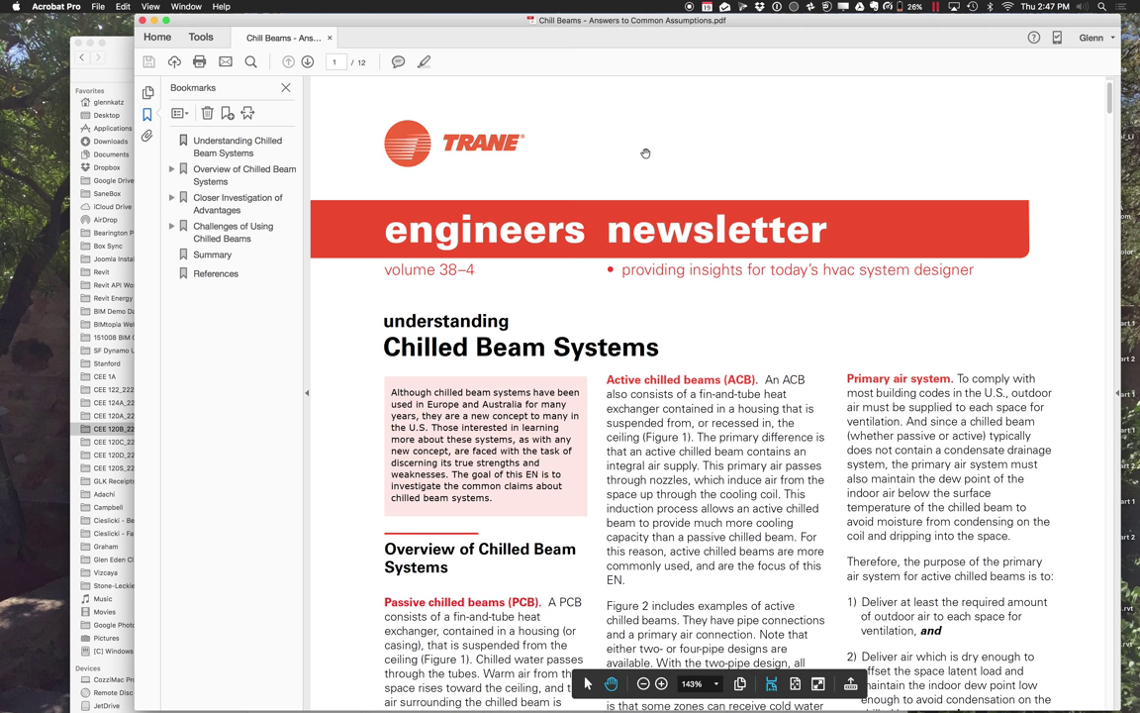
# Read the Trane newsletter's passive and active chilled beam diagrams, claimed advantages, and part-load airflow and fan power comparisons.
pyautogui.scroll(-5, 701, 301)
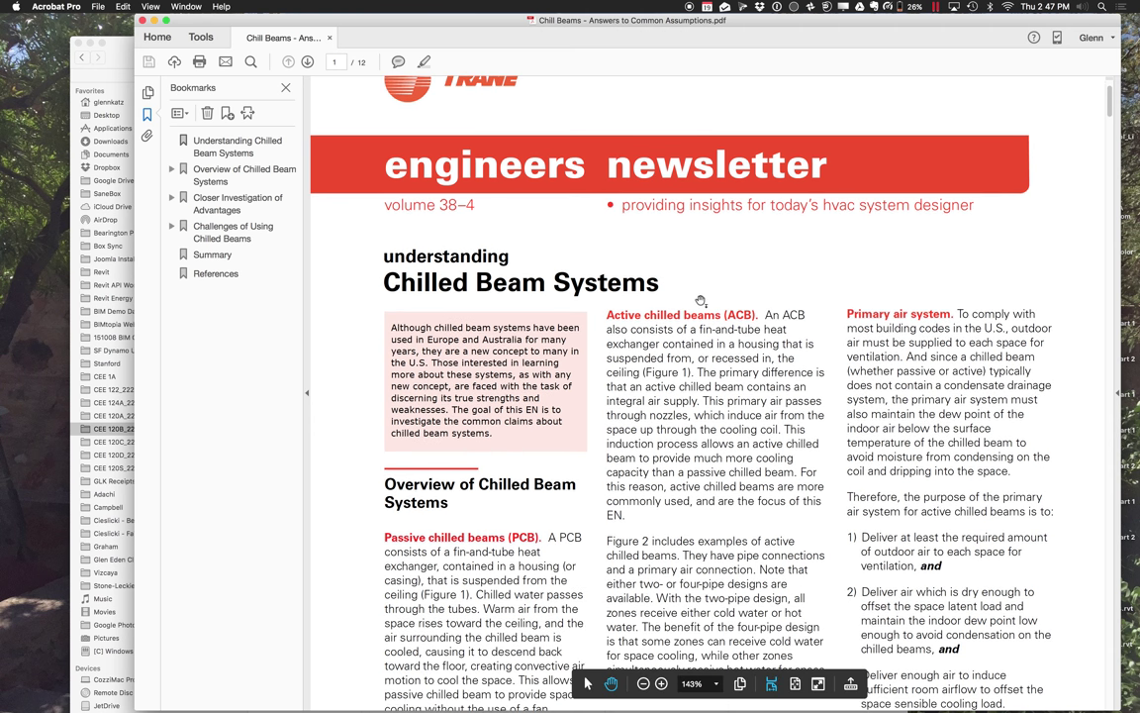
pyautogui.scroll(-6, 701, 301)
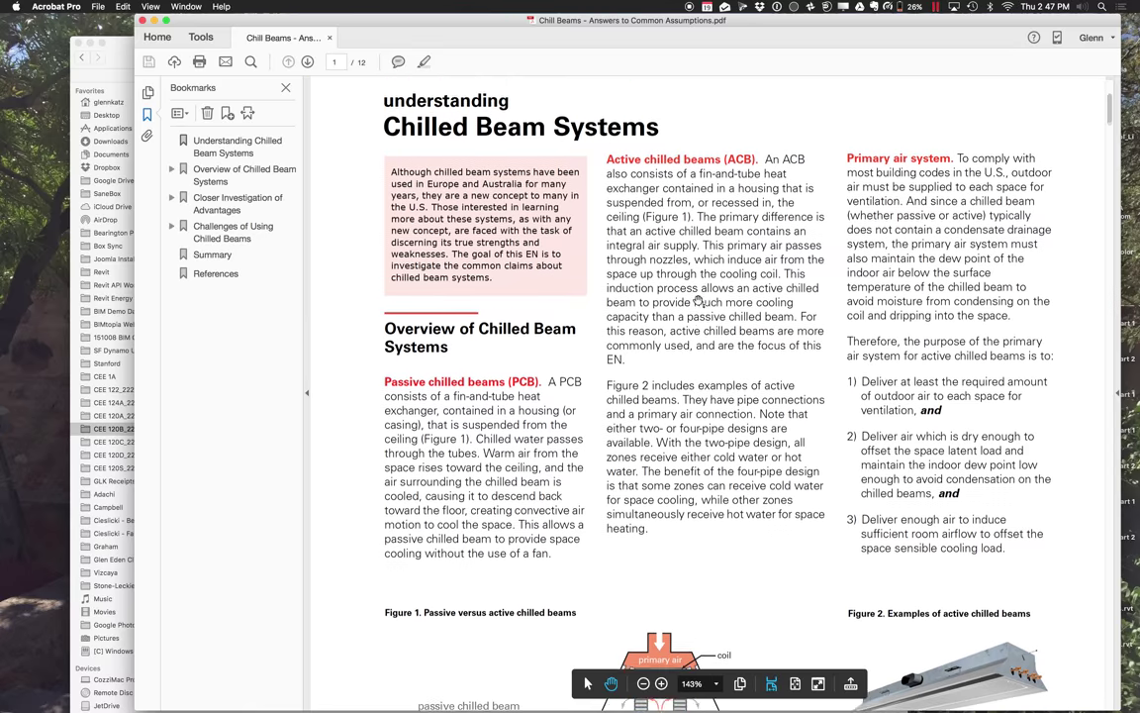
pyautogui.scroll(-4, 699, 301)
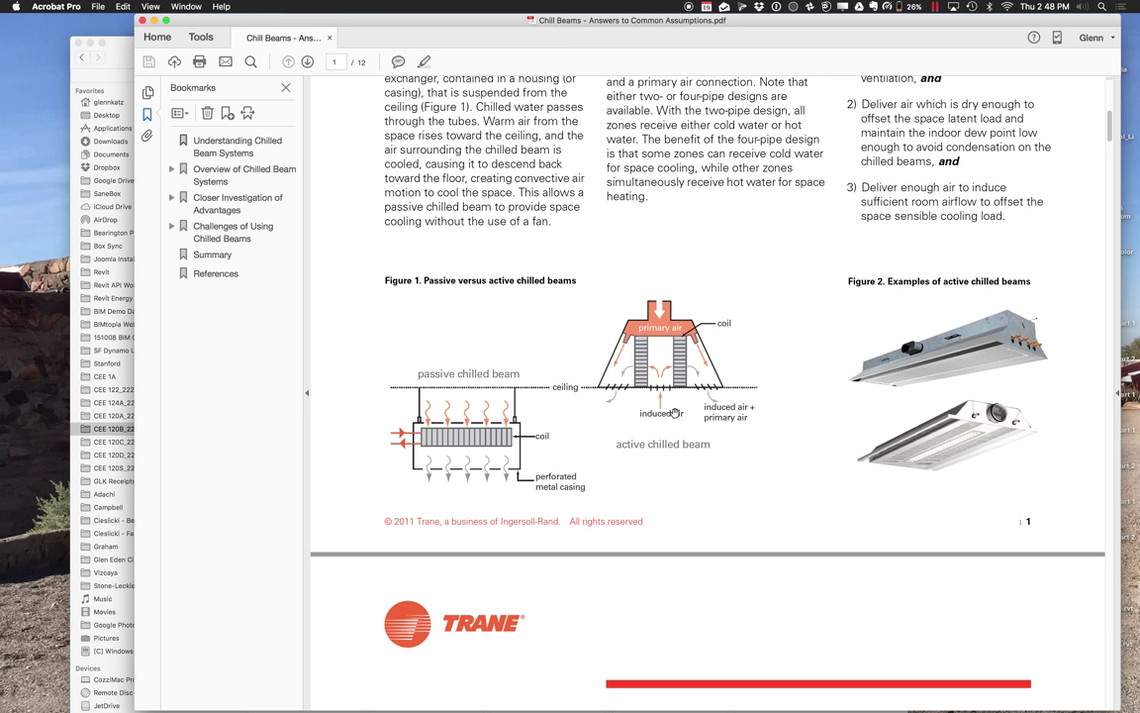
pyautogui.scroll(-5, 674, 412)
pyautogui.scroll(-12, 674, 412)
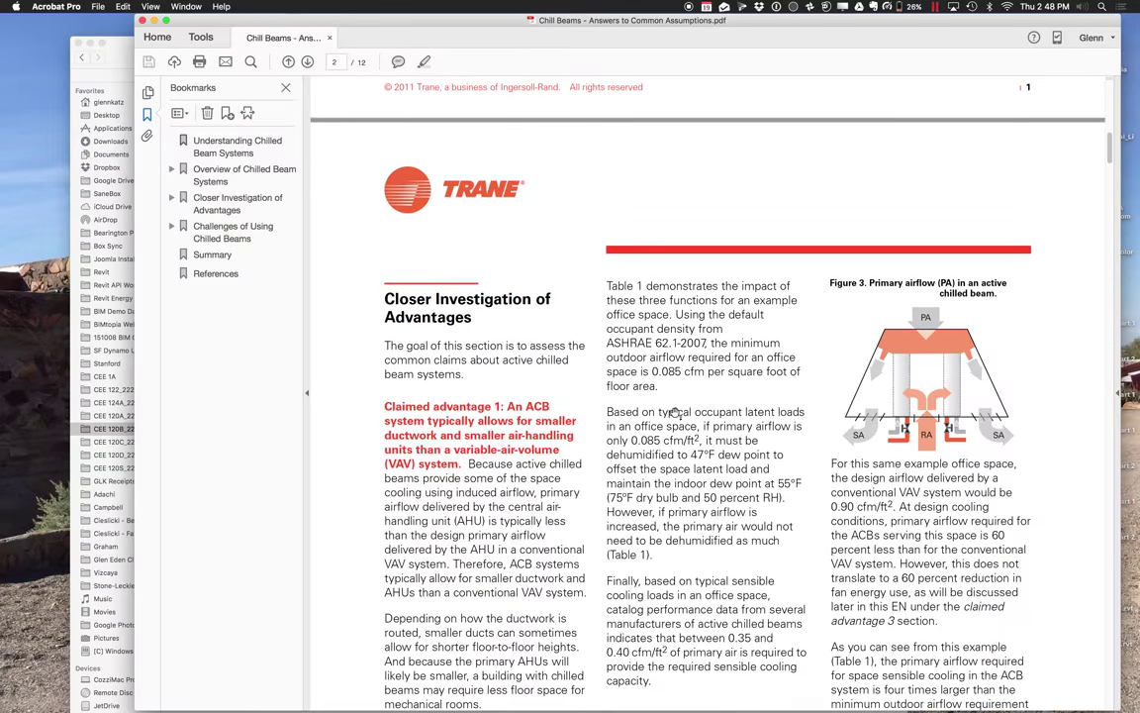
pyautogui.scroll(-20, 674, 413)
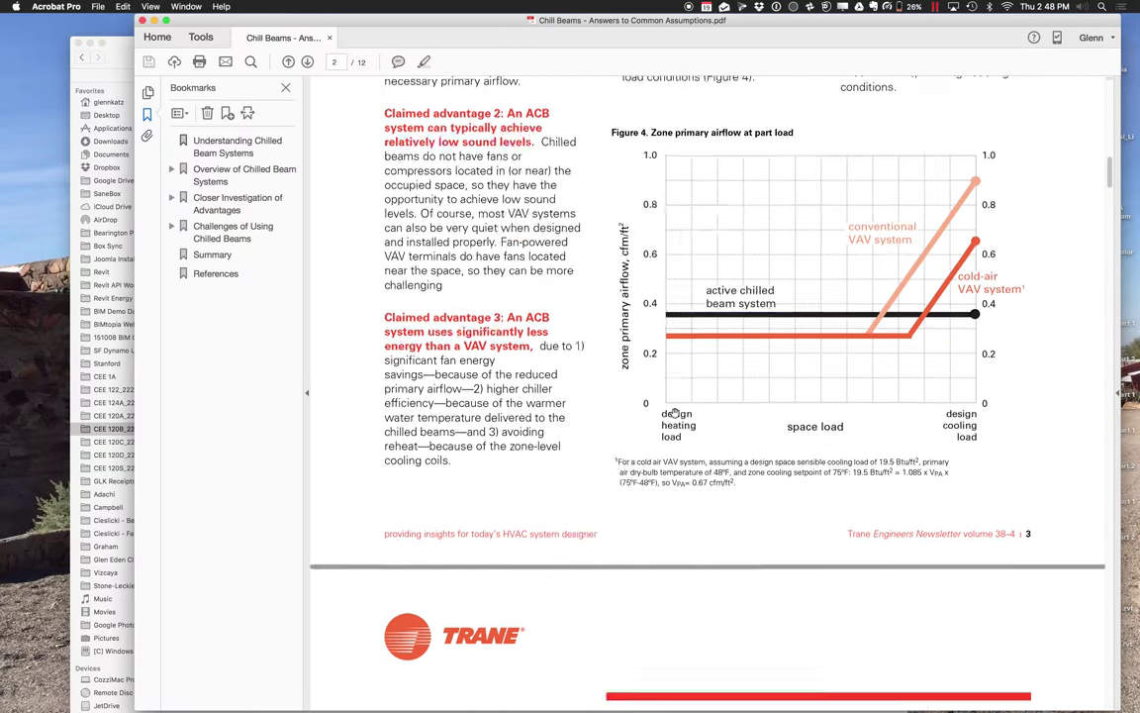
pyautogui.scroll(-10, 674, 412)
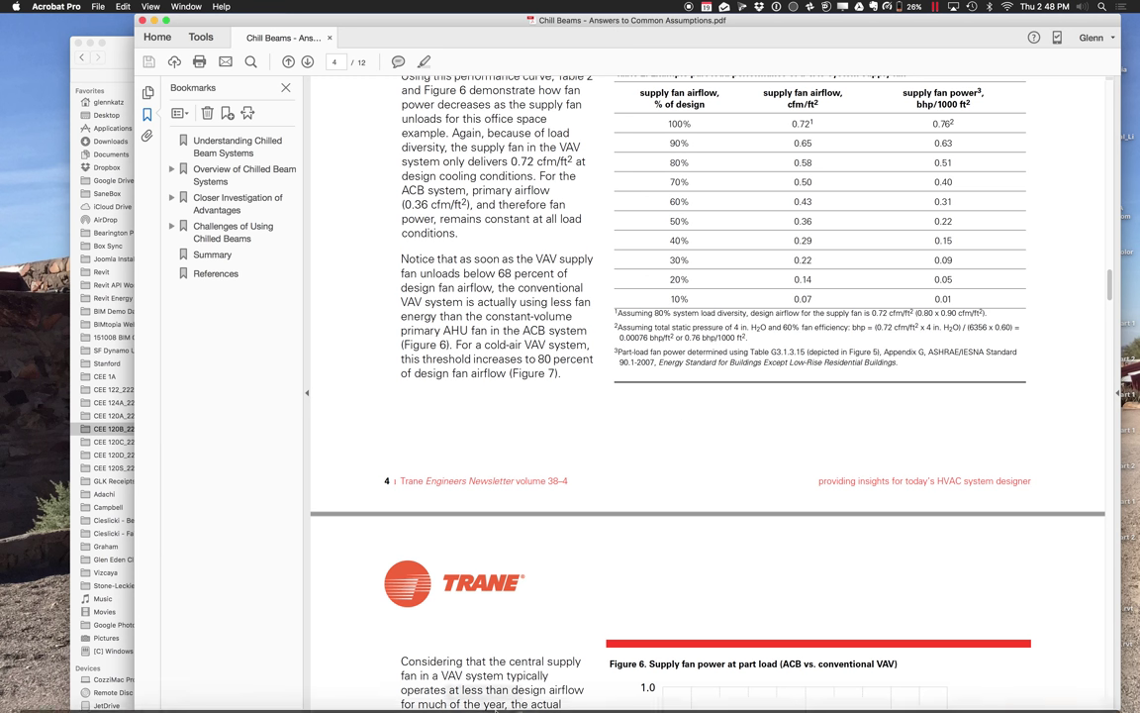
pyautogui.moveTo(534, 688)
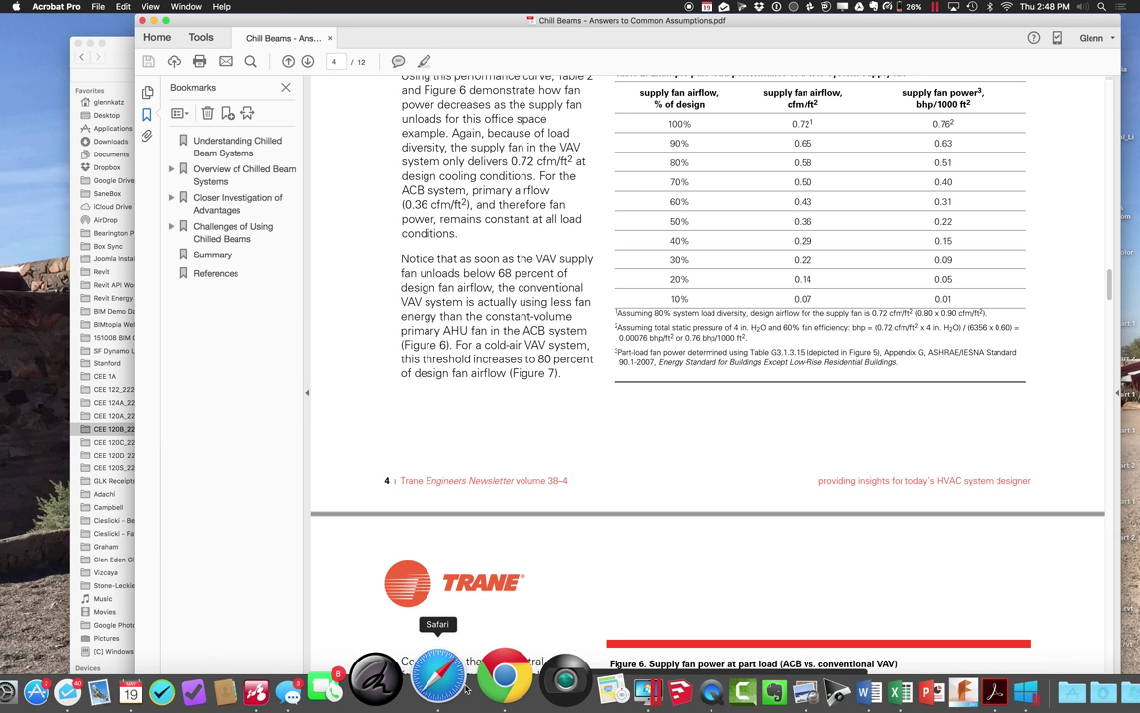
# Switch to Revit and select the TROX chilled beam at the far end of the VAV branch in the 3D mechanical view.
pyautogui.click(587, 687)
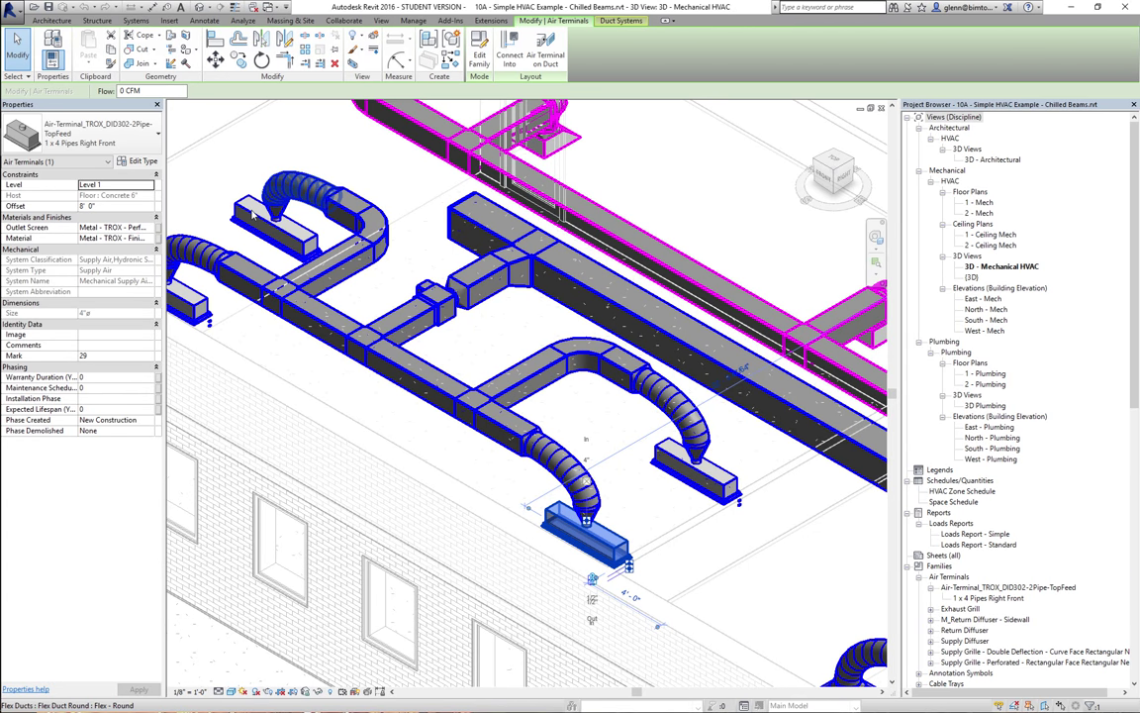
pyautogui.click(243, 212)
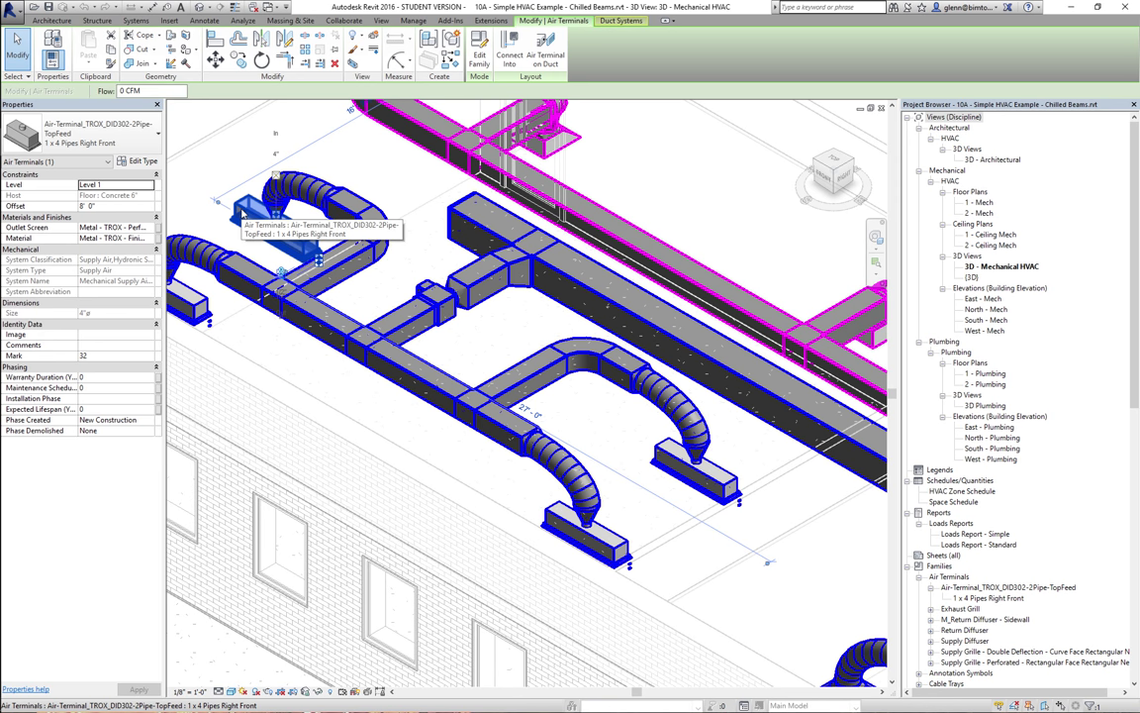
# Switch to Chrome and search the web in a new tab for "trox chilled beams rfa".
pyautogui.moveTo(396, 687)
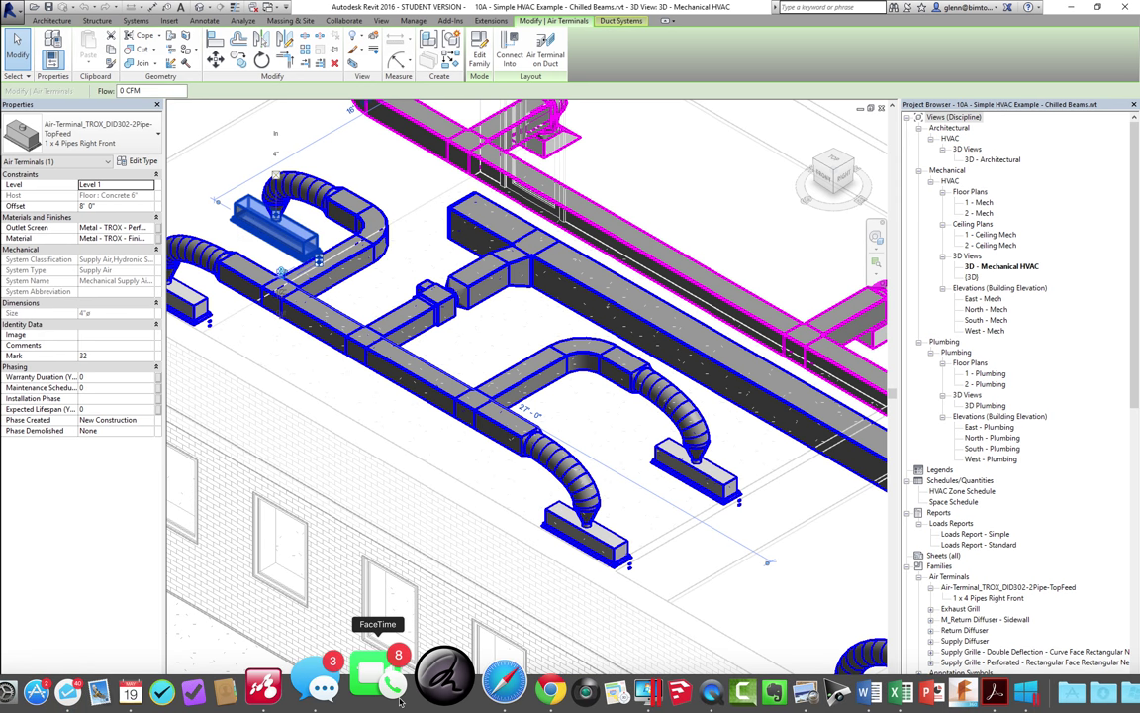
pyautogui.click(485, 675)
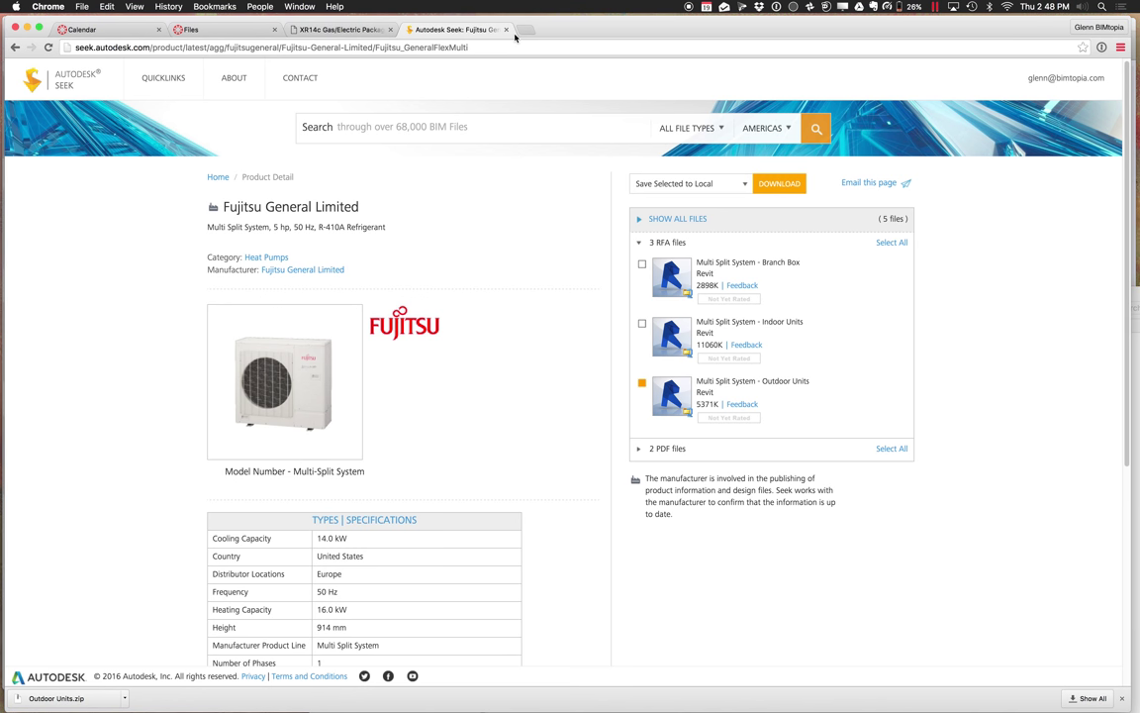
pyautogui.click(524, 31)
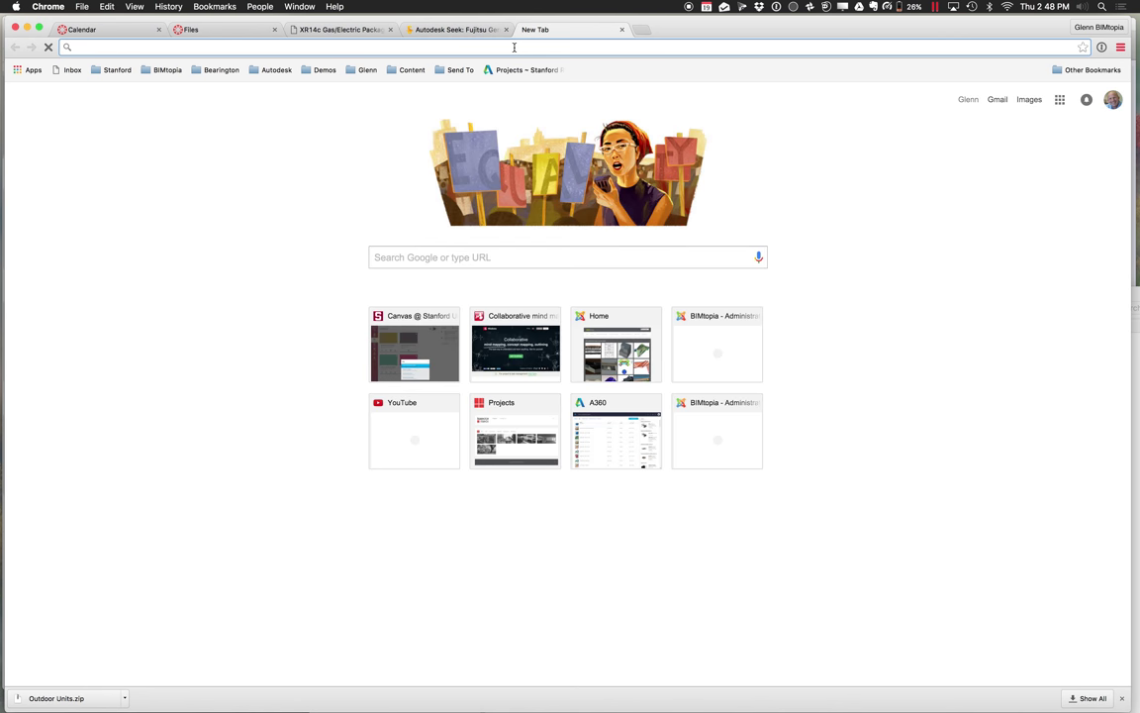
pyautogui.write('trox chi')
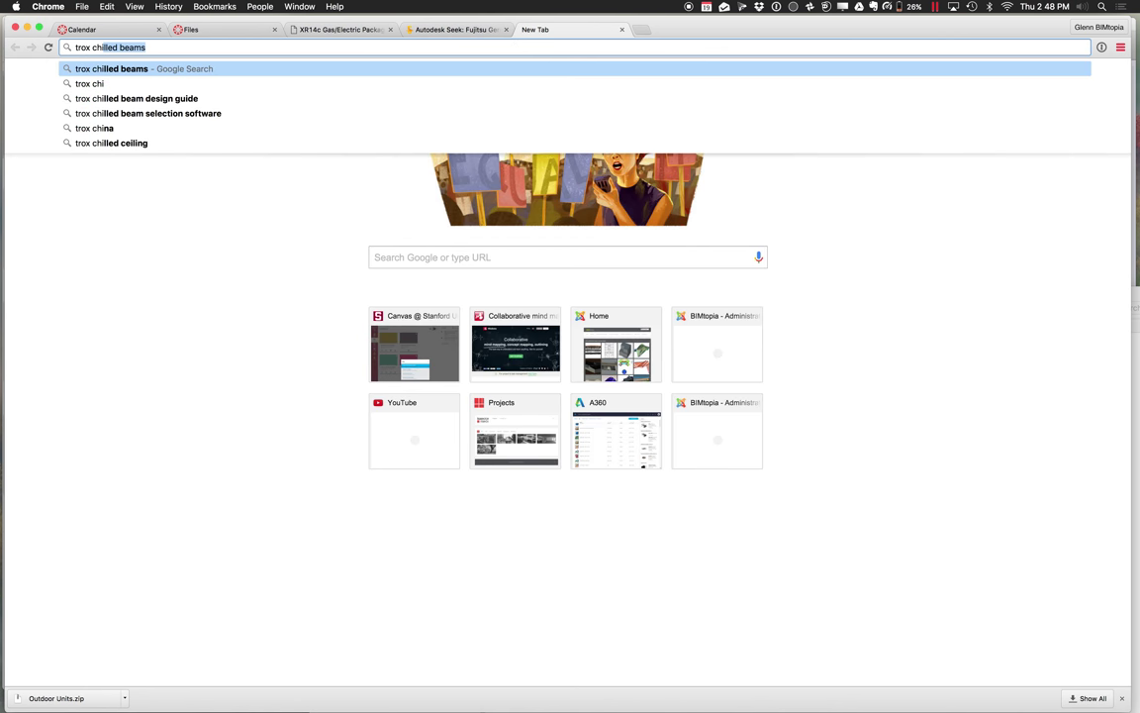
pyautogui.write('lled bearms')
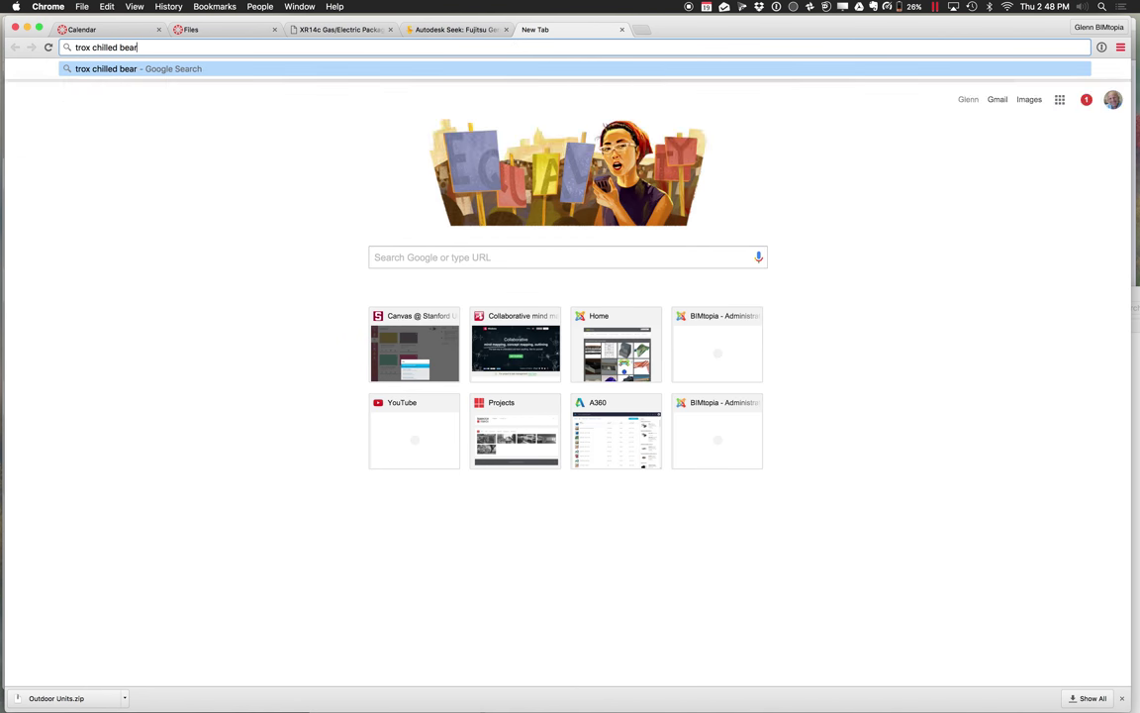
pyautogui.press('BackSpace')
pyautogui.press('BackSpace')
pyautogui.press('BackSpace')
pyautogui.press('BackSpace')
pyautogui.write('ms')
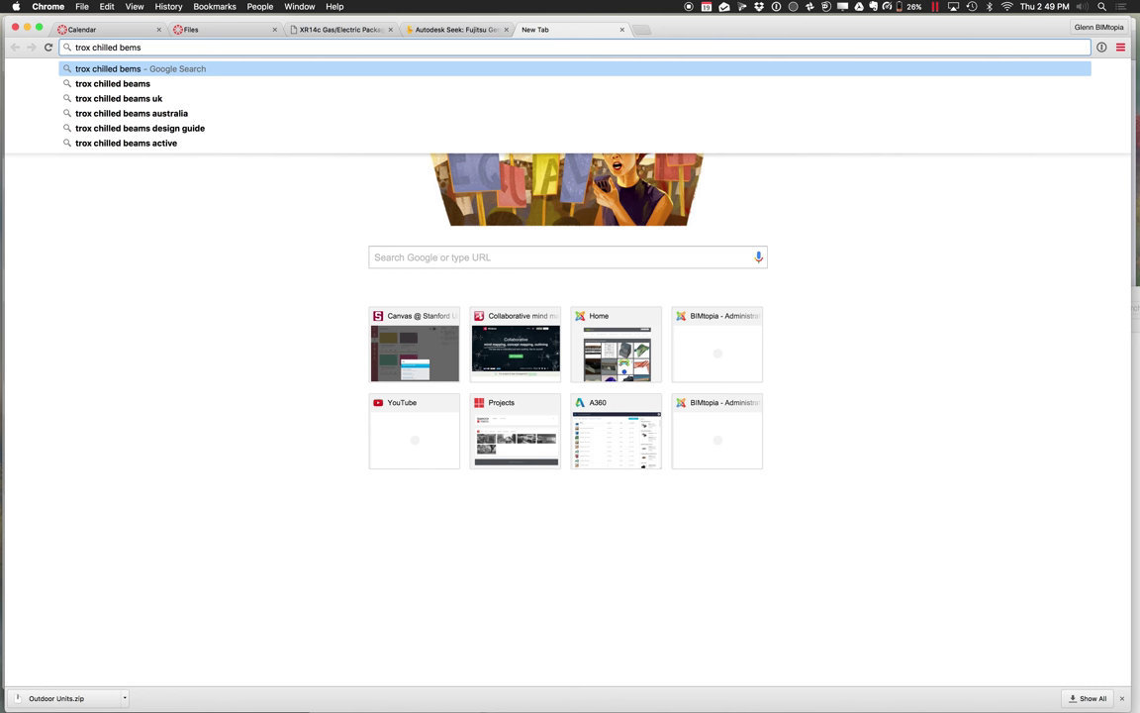
pyautogui.press('BackSpace')
pyautogui.press('BackSpace')
pyautogui.write('ams rfa')
pyautogui.press('Return')
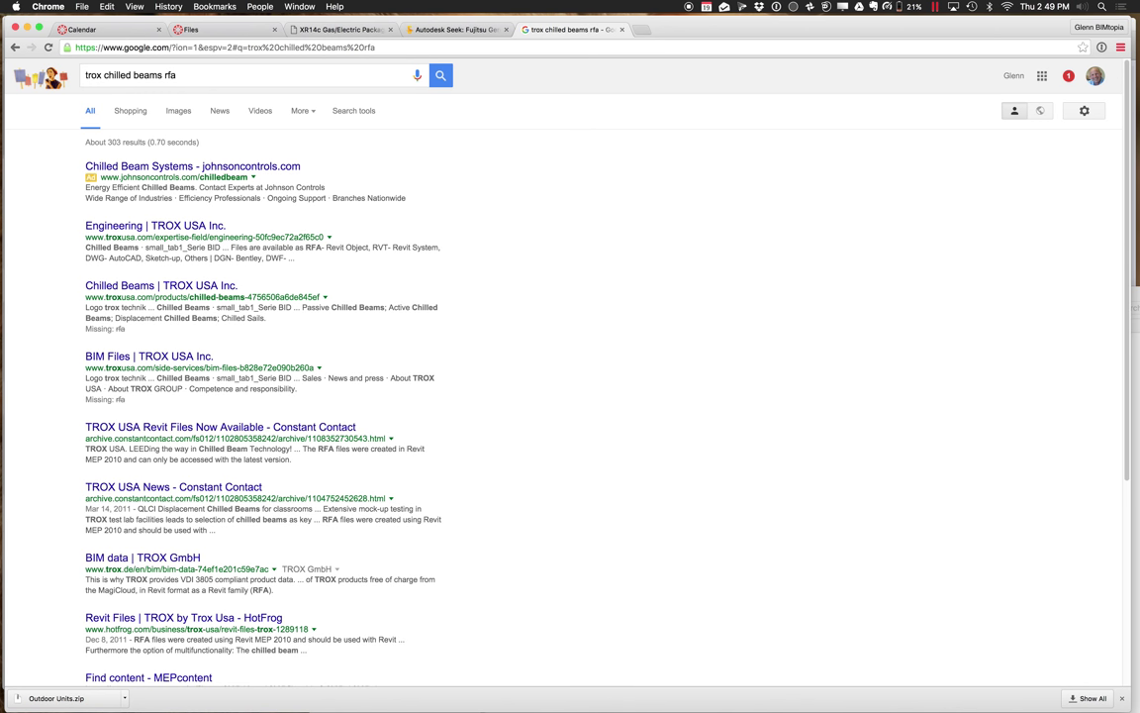
# Open the TROX USA Engineering page from the search results and review its BIM and Revit files catalog.
pyautogui.click(153, 227)
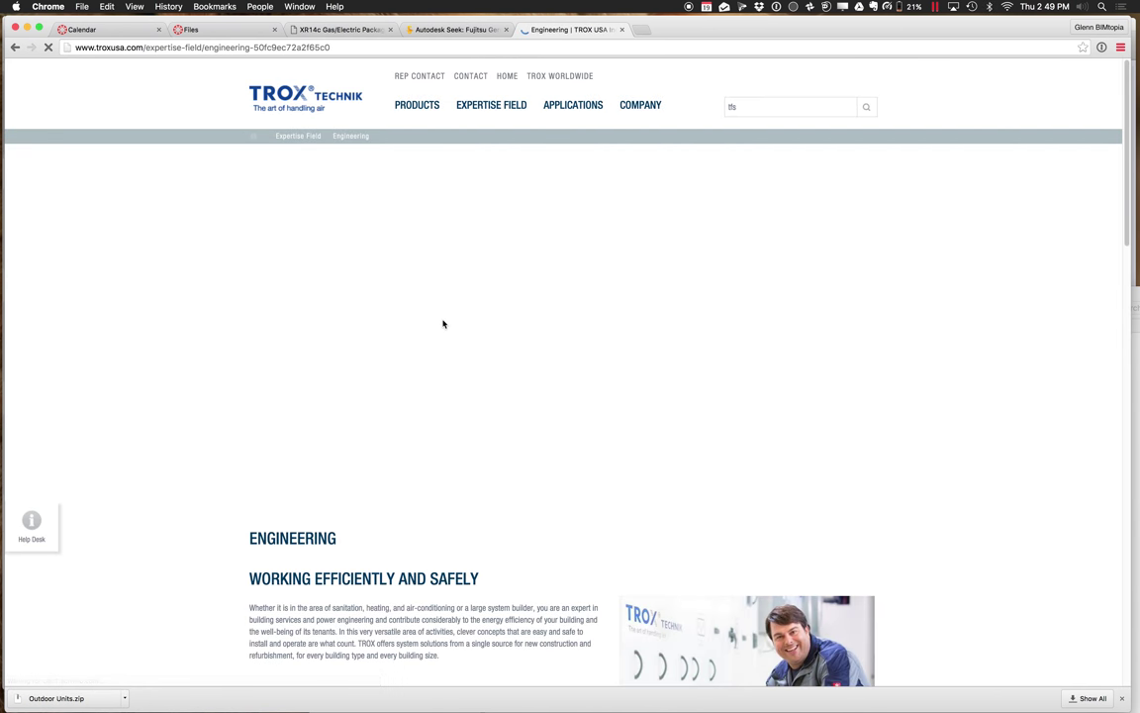
pyautogui.scroll(-5, 444, 323)
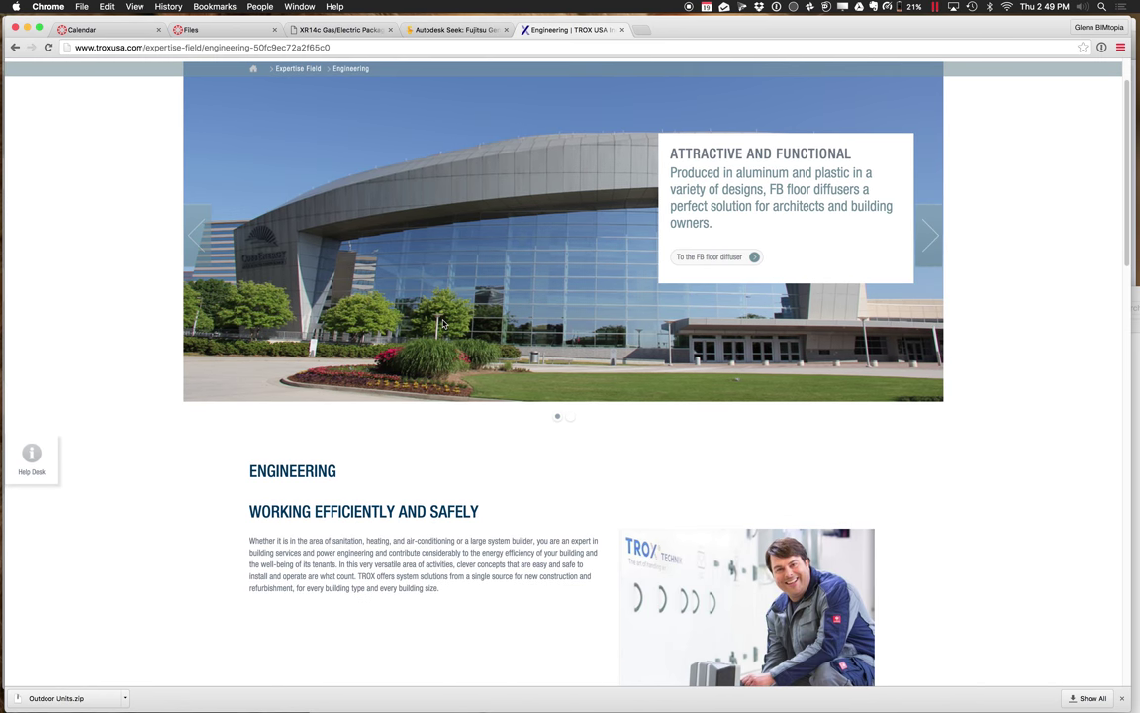
pyautogui.scroll(-4, 443, 323)
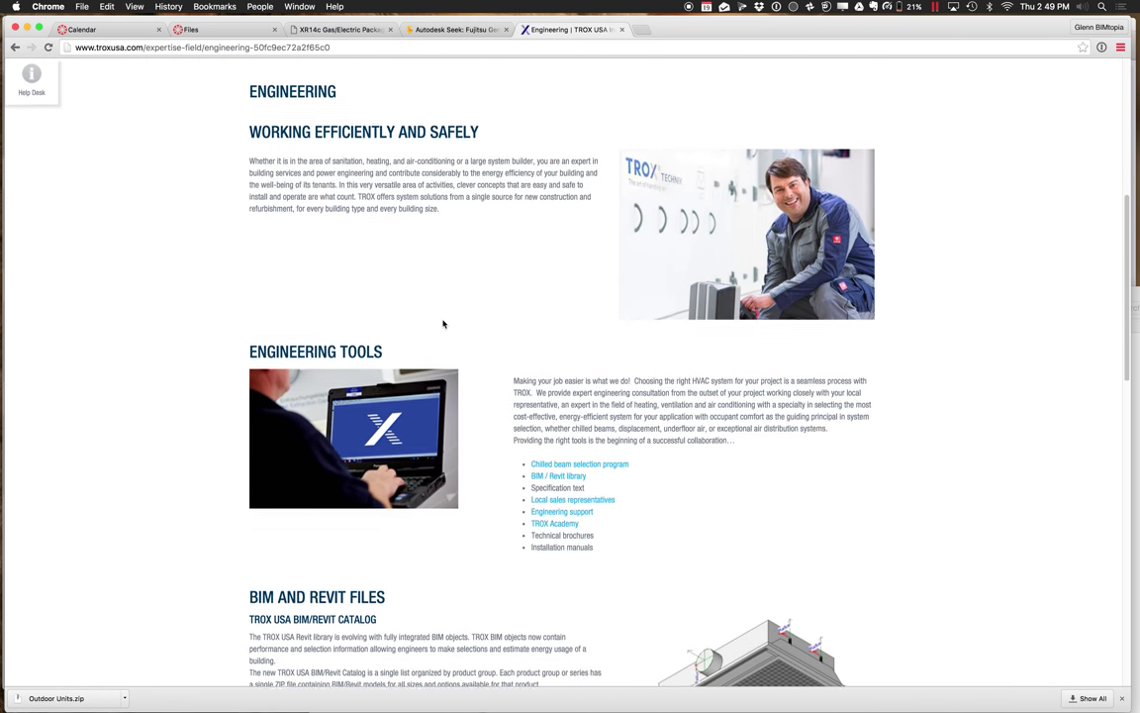
pyautogui.scroll(-2, 444, 323)
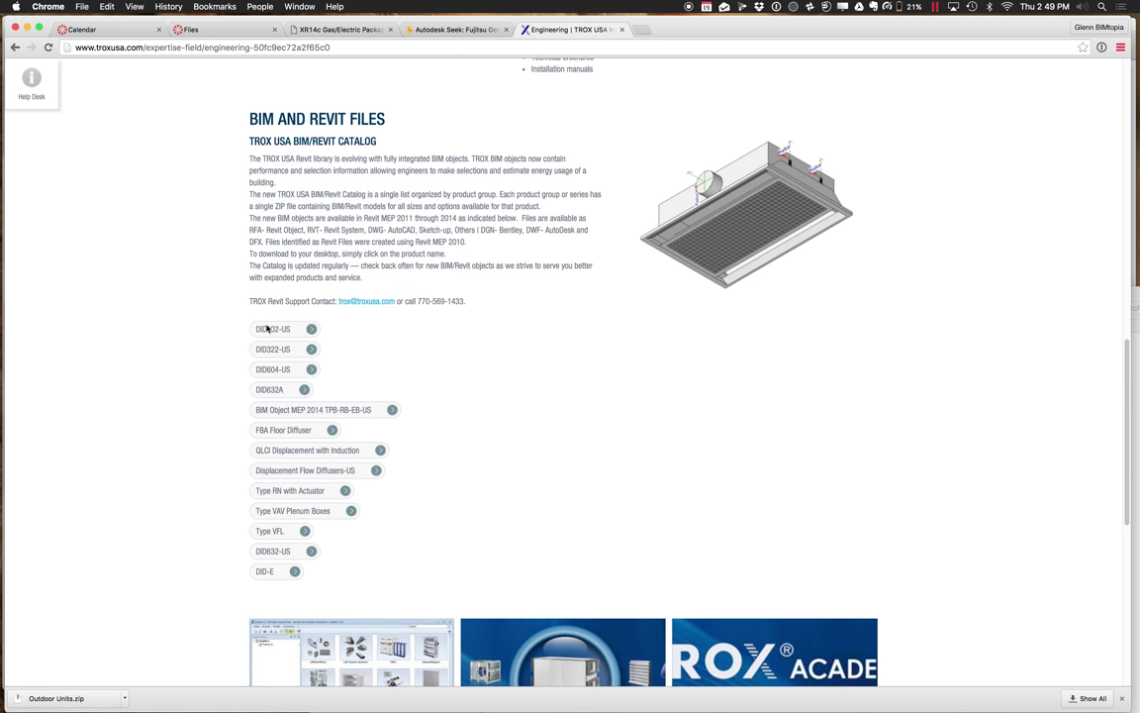
pyautogui.scroll(-1, 514, 491)
pyautogui.scroll(-1, 514, 491)
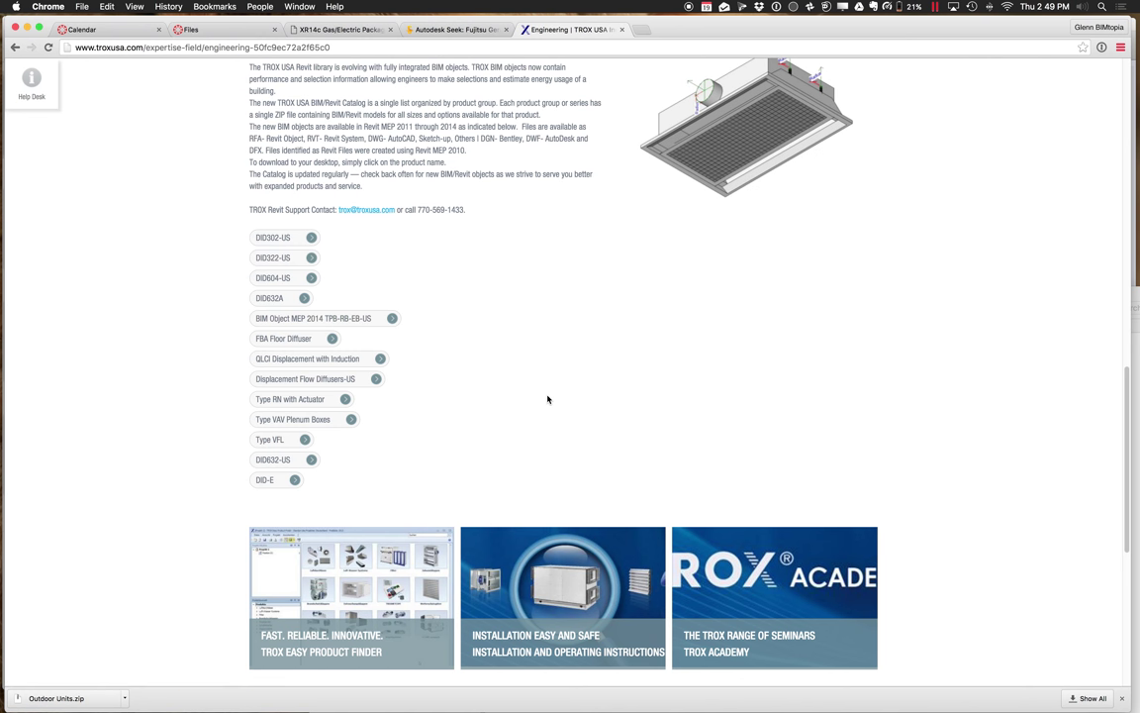
pyautogui.scroll(2, 548, 399)
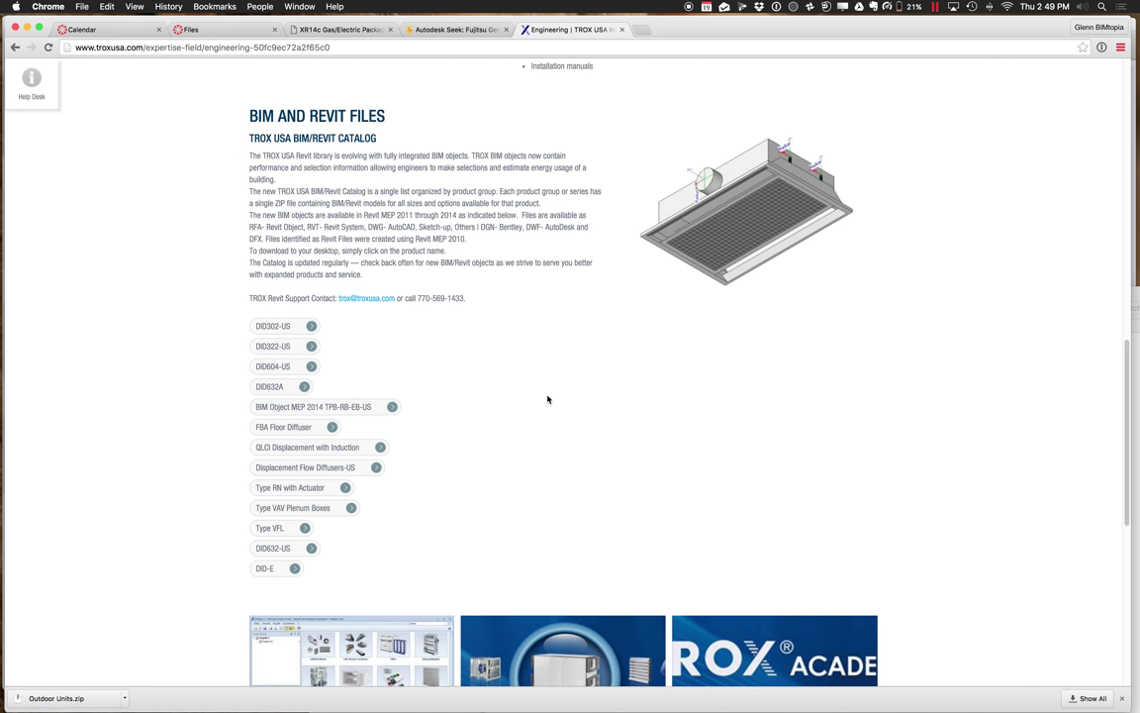
pyautogui.scroll(-3, 547, 399)
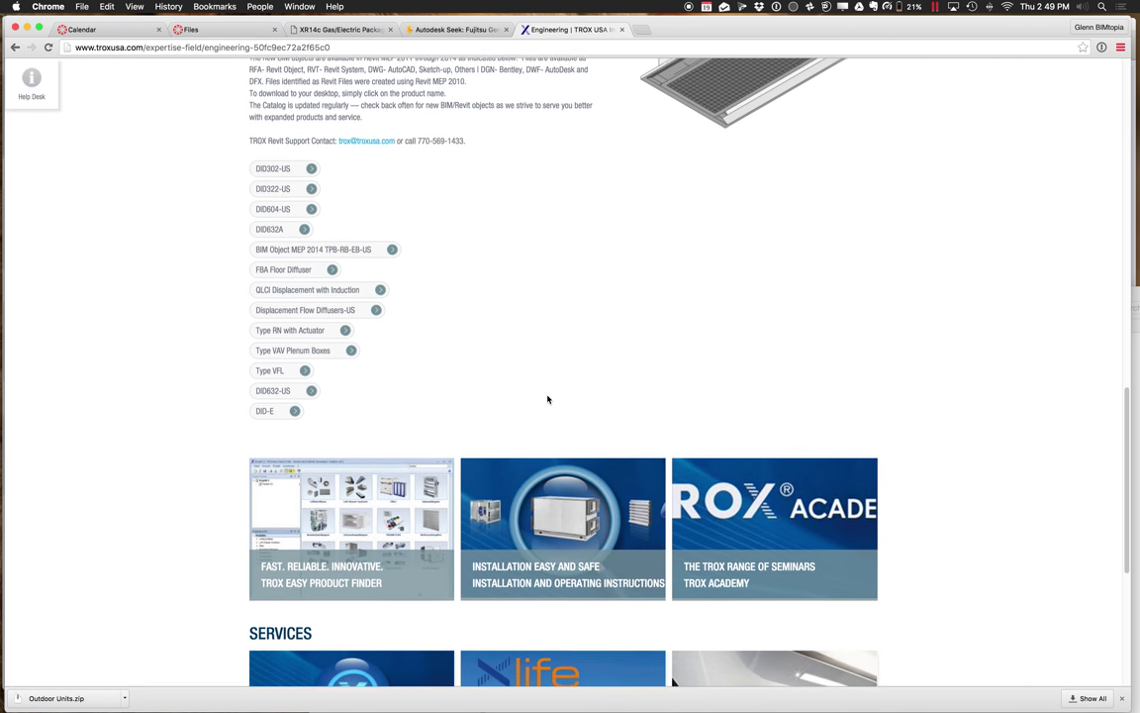
# Download the DID322-US Revit files from the TROX catalog and look over the rest of the page.
pyautogui.click(293, 193)
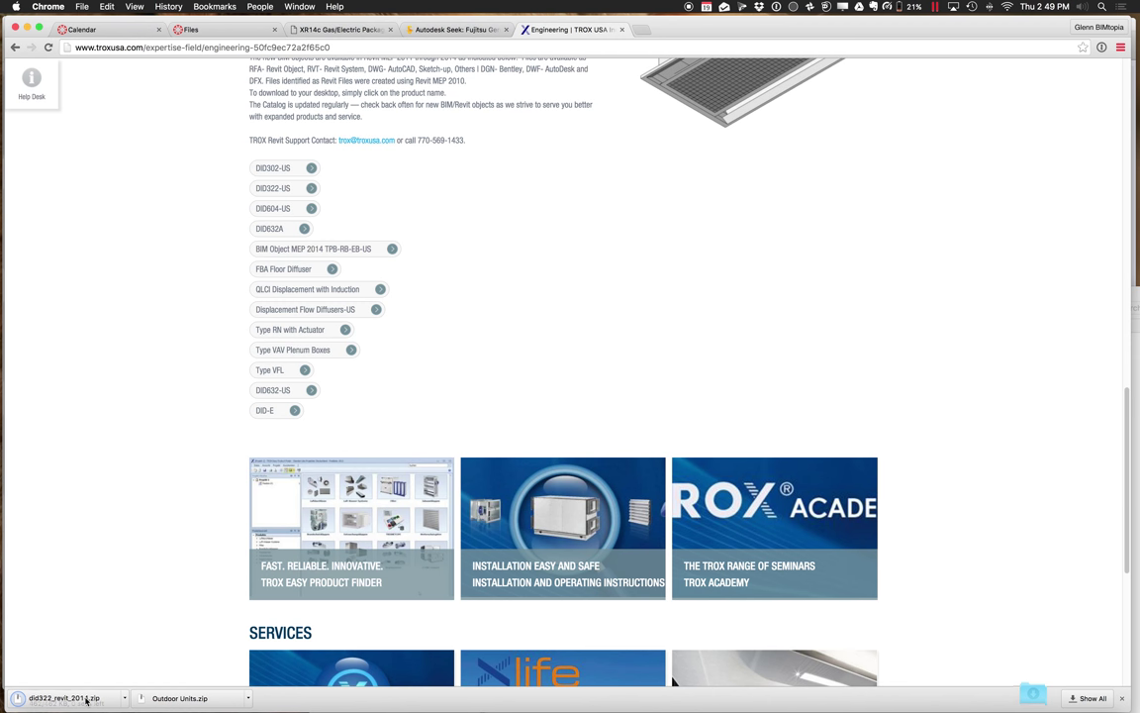
pyautogui.scroll(-5, 525, 352)
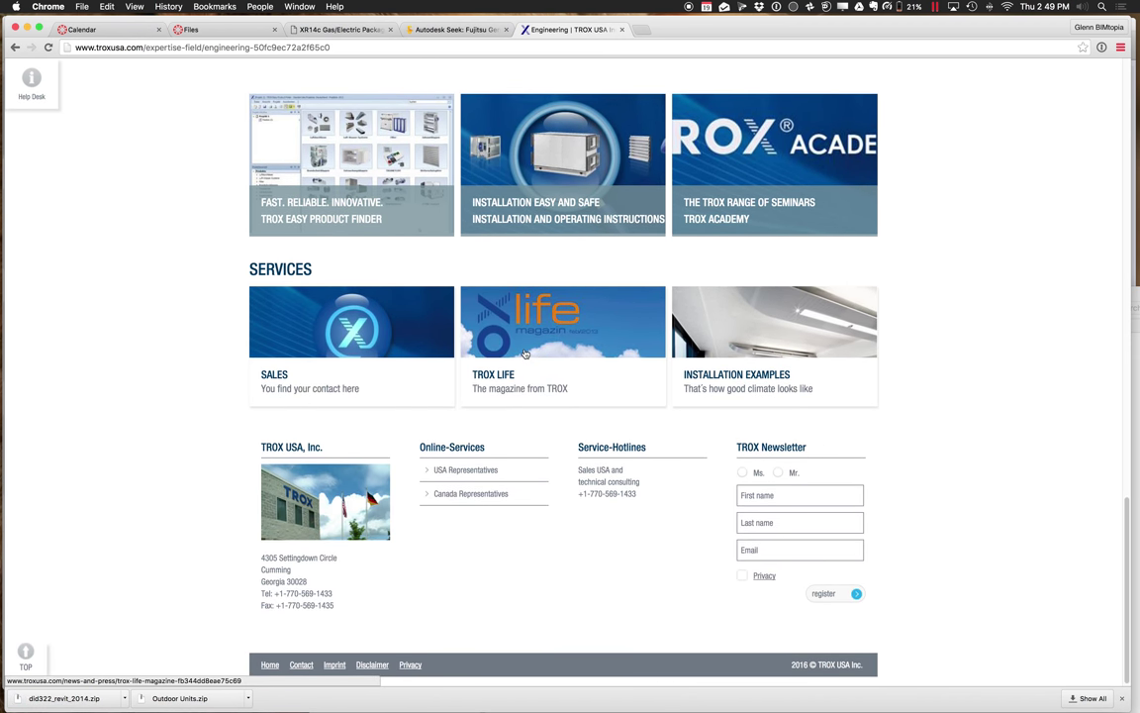
pyautogui.scroll(1, 525, 353)
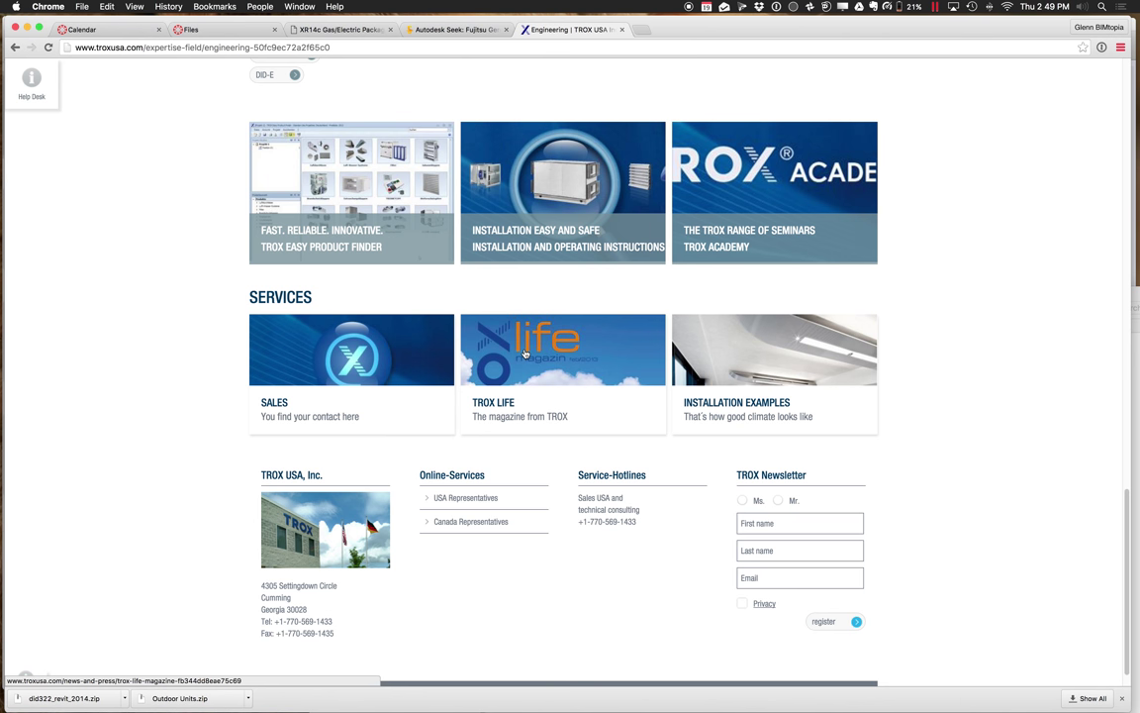
pyautogui.scroll(5, 524, 352)
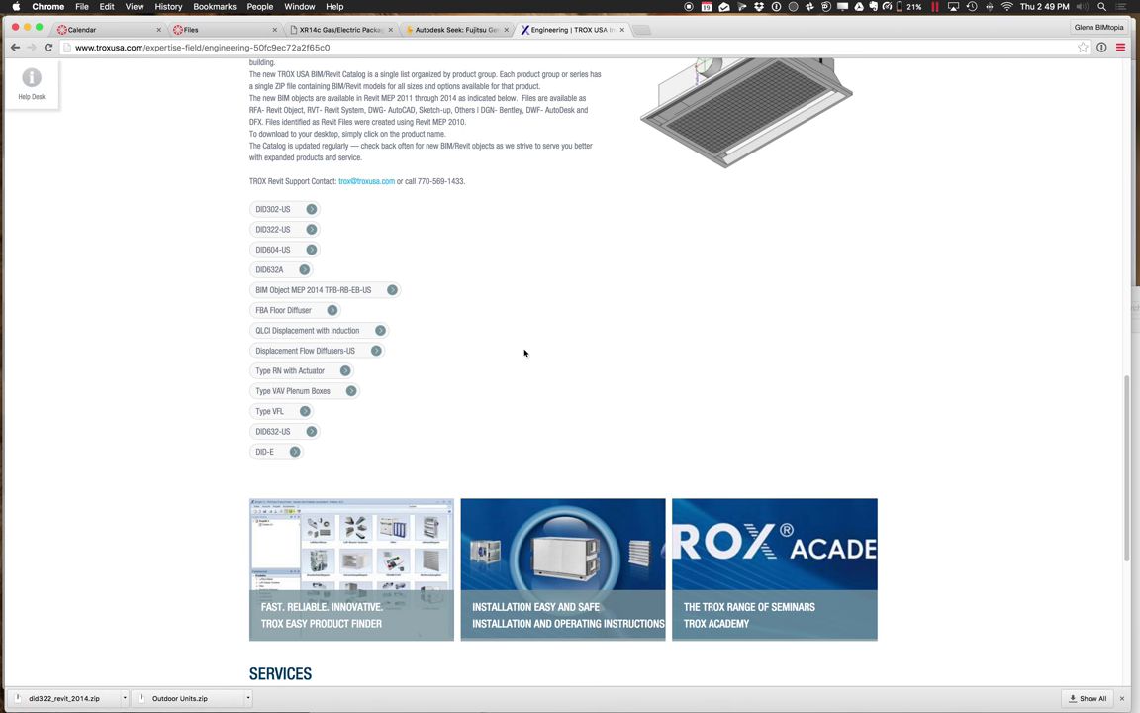
# Switch back to Revit and open "8A - Sample Mechanical Project - WSHP.rvt" from the HVAC System Examples 7 thru 10 folder.
pyautogui.moveTo(584, 687)
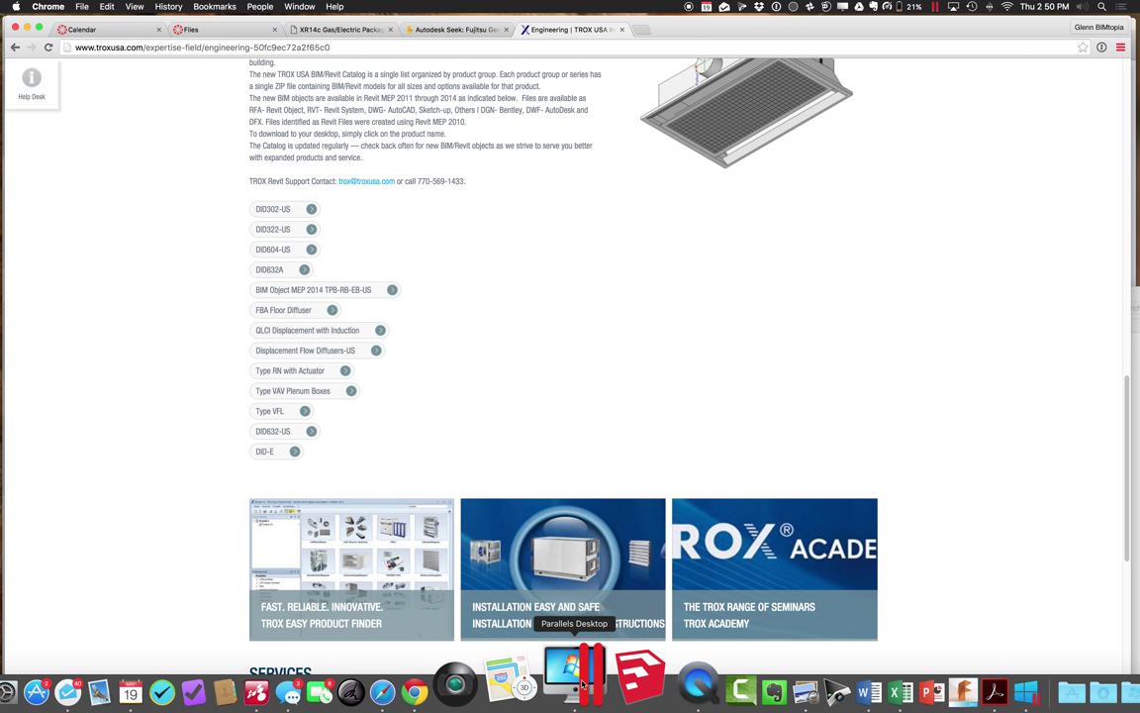
pyautogui.click(584, 683)
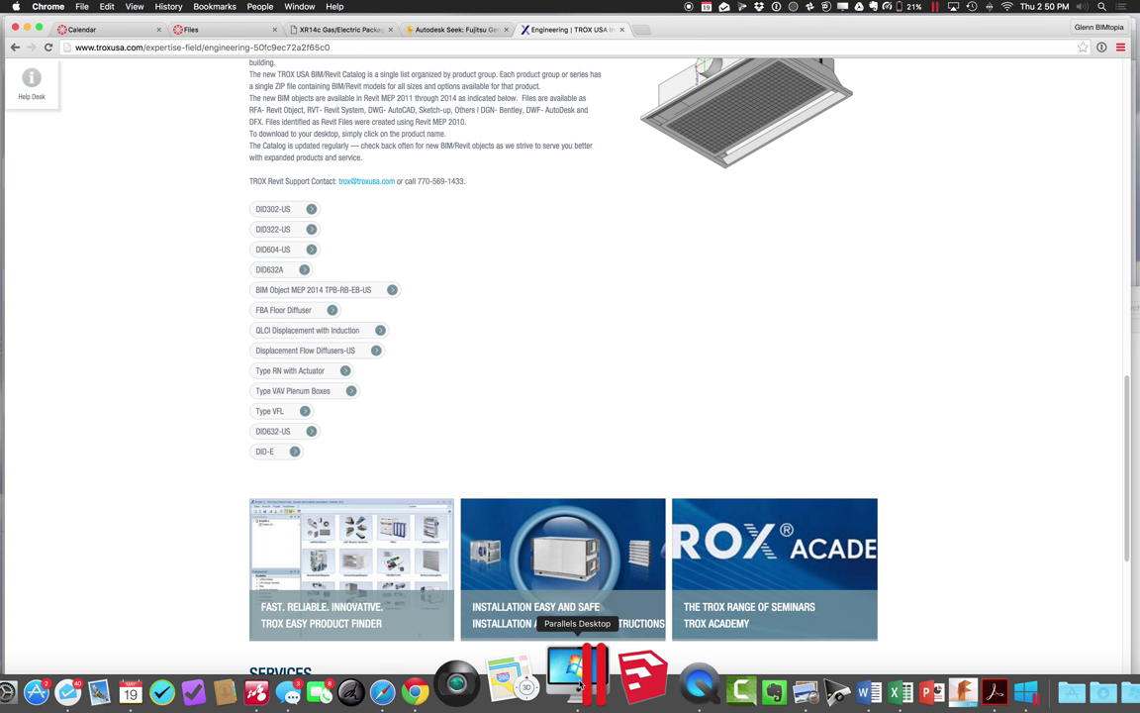
pyautogui.click(255, 151)
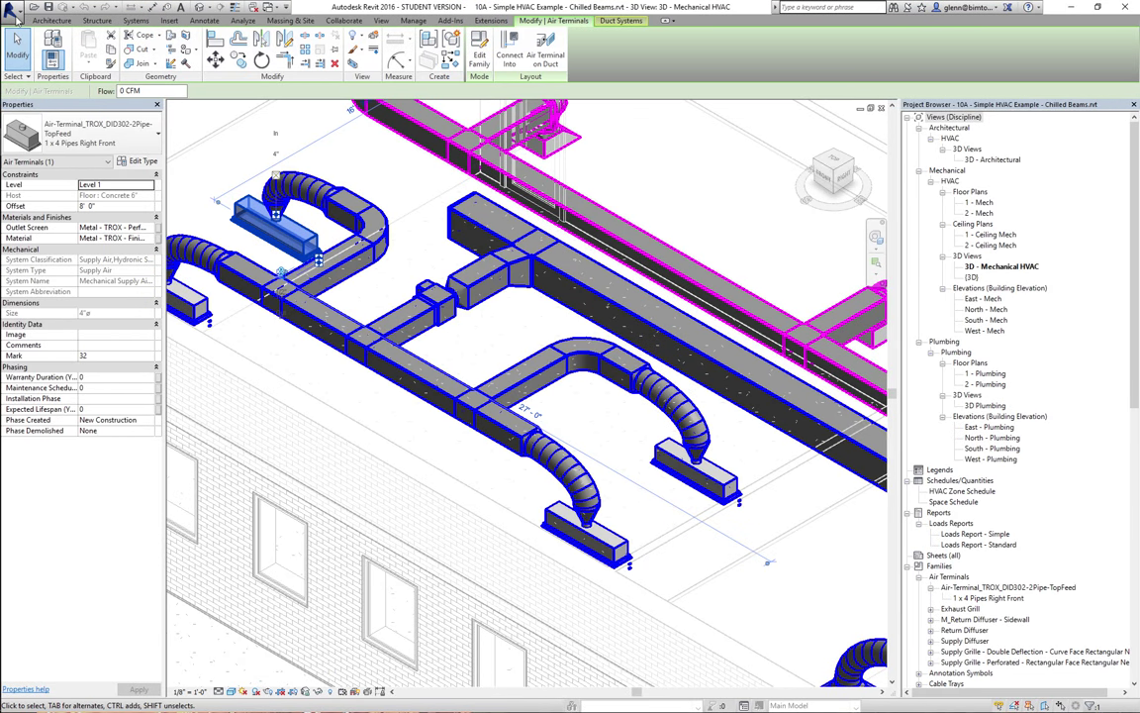
pyautogui.click(16, 17)
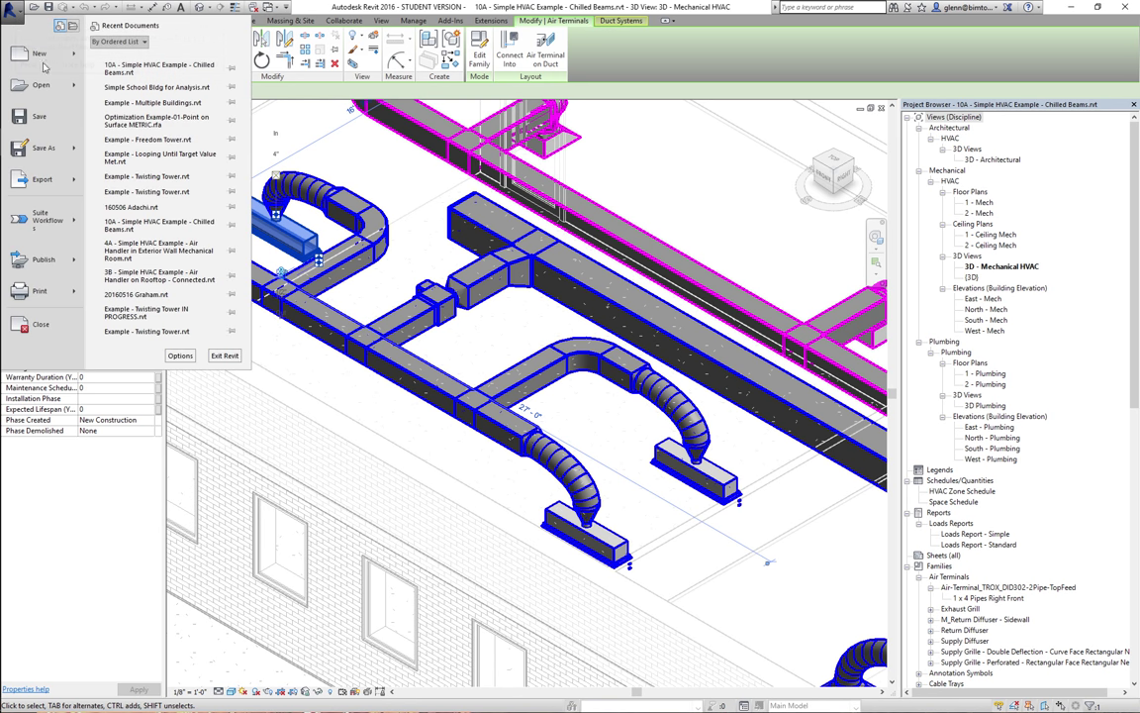
pyautogui.click(46, 87)
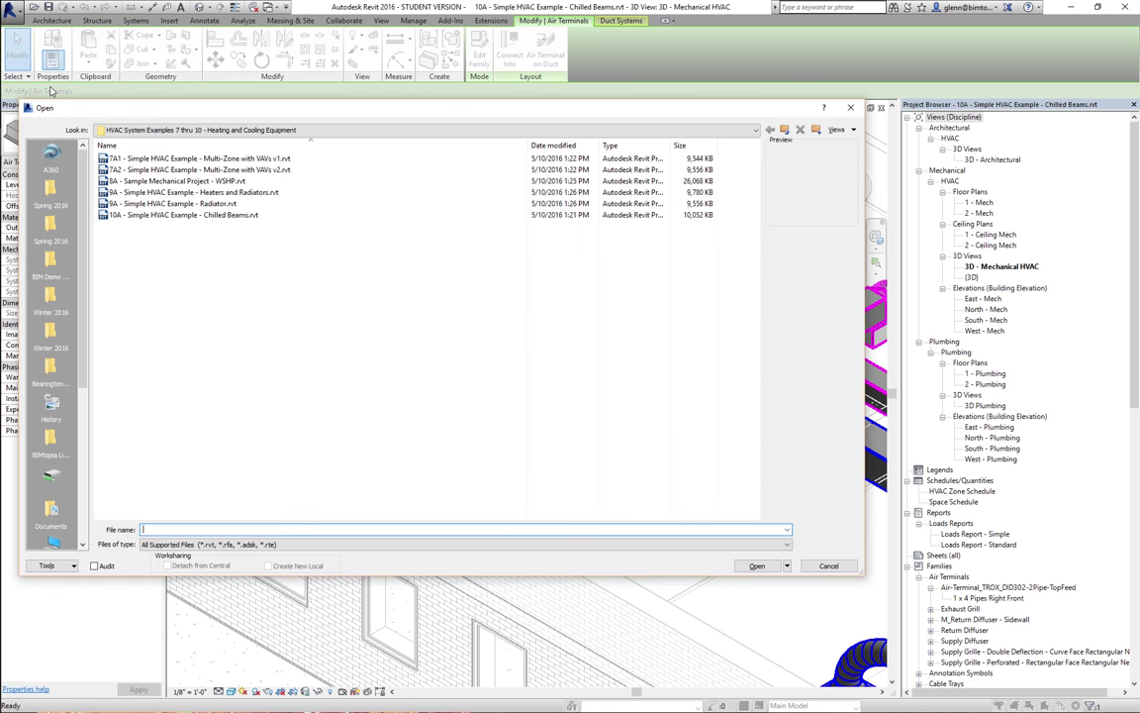
pyautogui.click(239, 183)
pyautogui.doubleClick(239, 183)
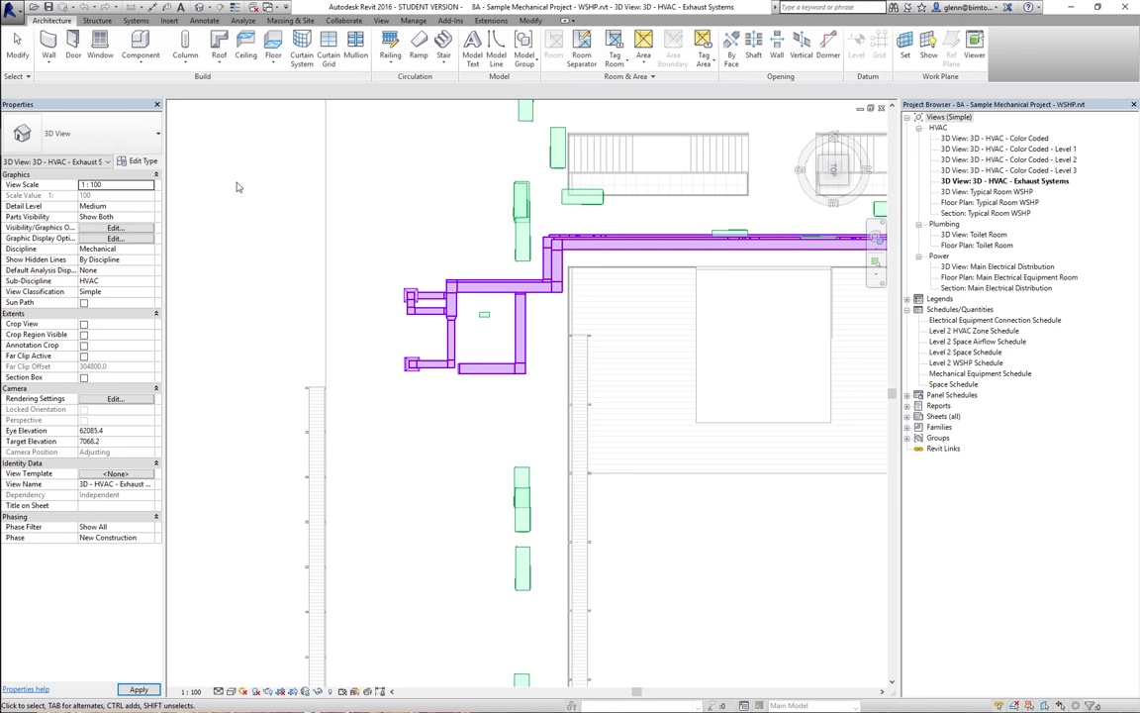
# Show the default 3D view of the whole building and select the outdoor air handling unit on the roof for inspection.
pyautogui.click(199, 8)
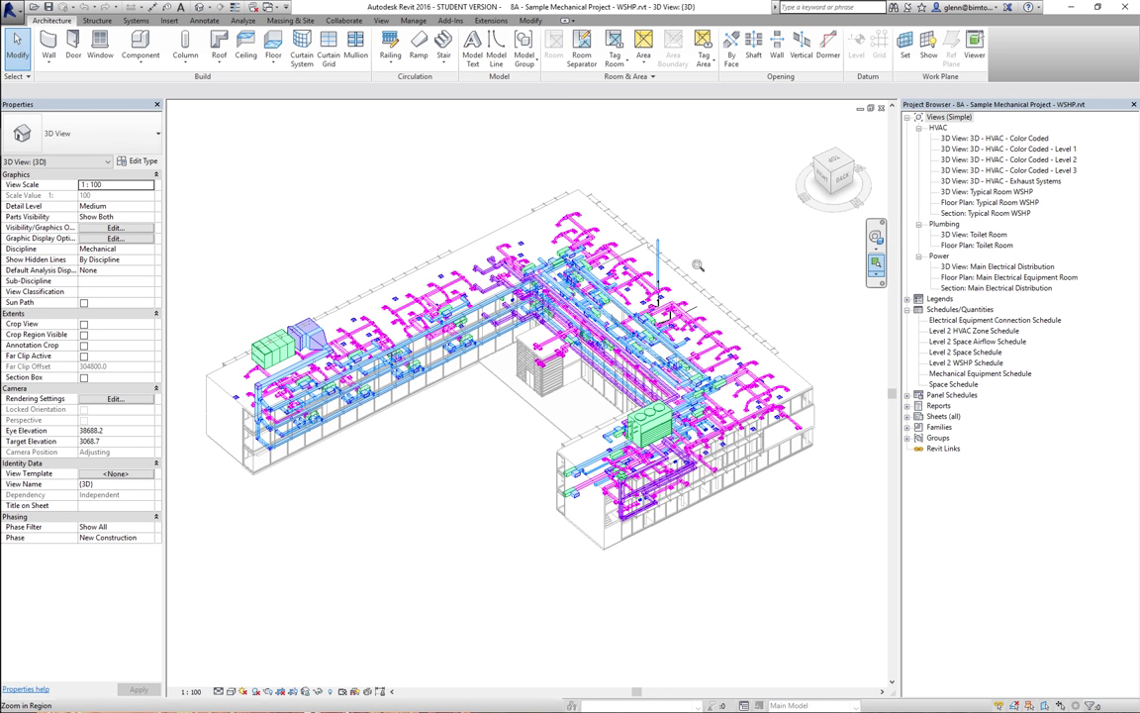
pyautogui.click(876, 262)
pyautogui.moveTo(203, 278); pyautogui.dragTo(390, 418)
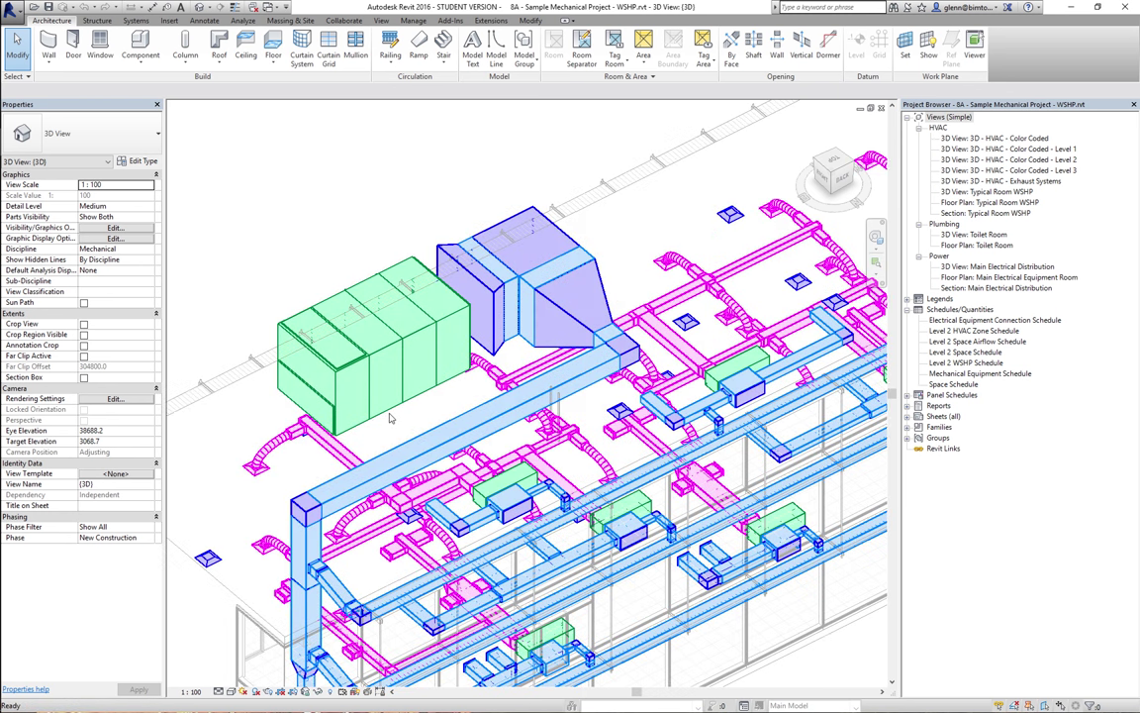
pyautogui.click(311, 356)
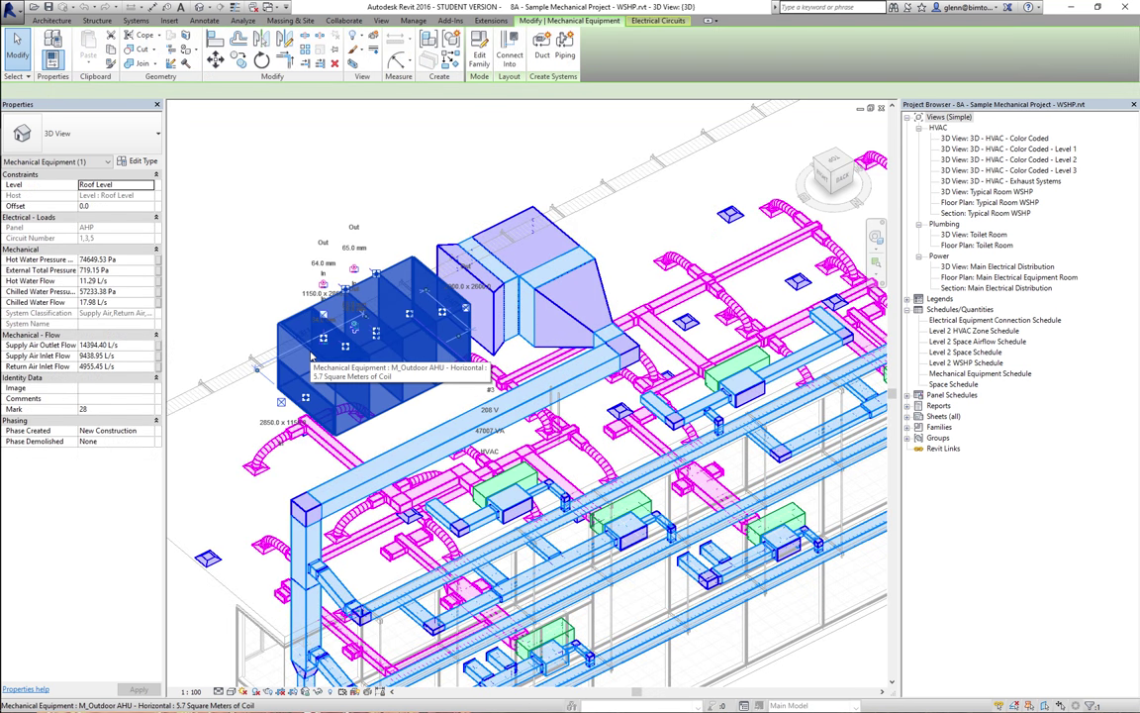
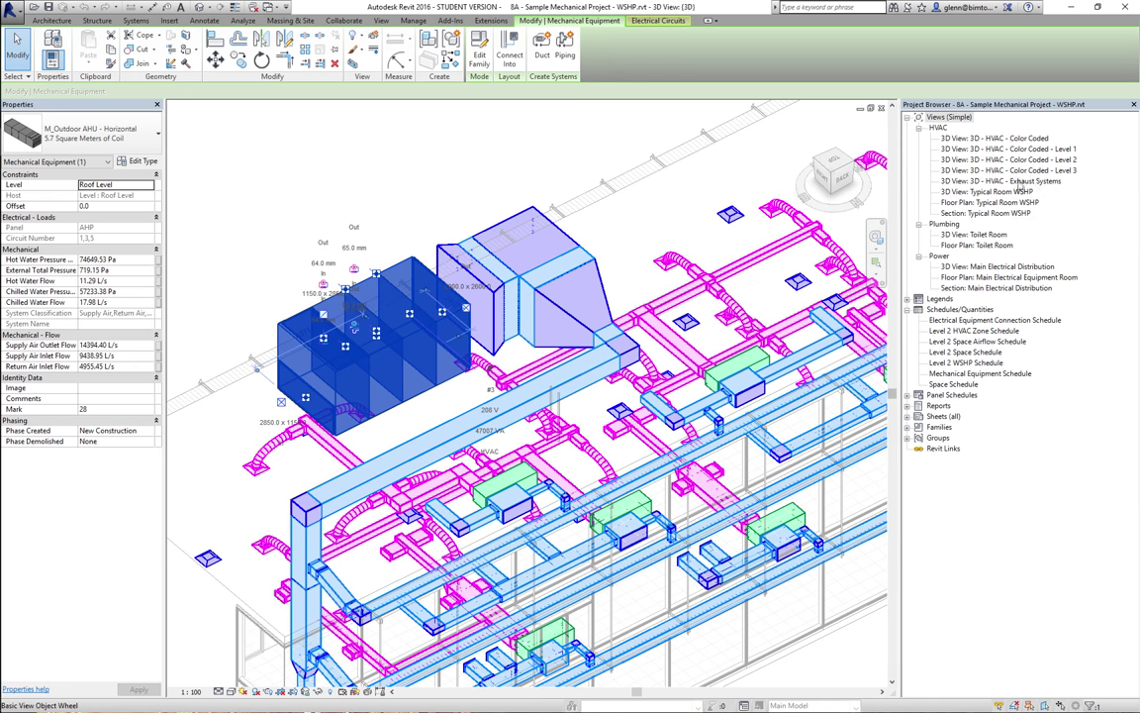
# Open the "3D - HVAC - Color Coded - Level 3" view and examine a heat pump with its connected ducts and diffusers up close.
pyautogui.click(1009, 172)
pyautogui.doubleClick(1010, 172)
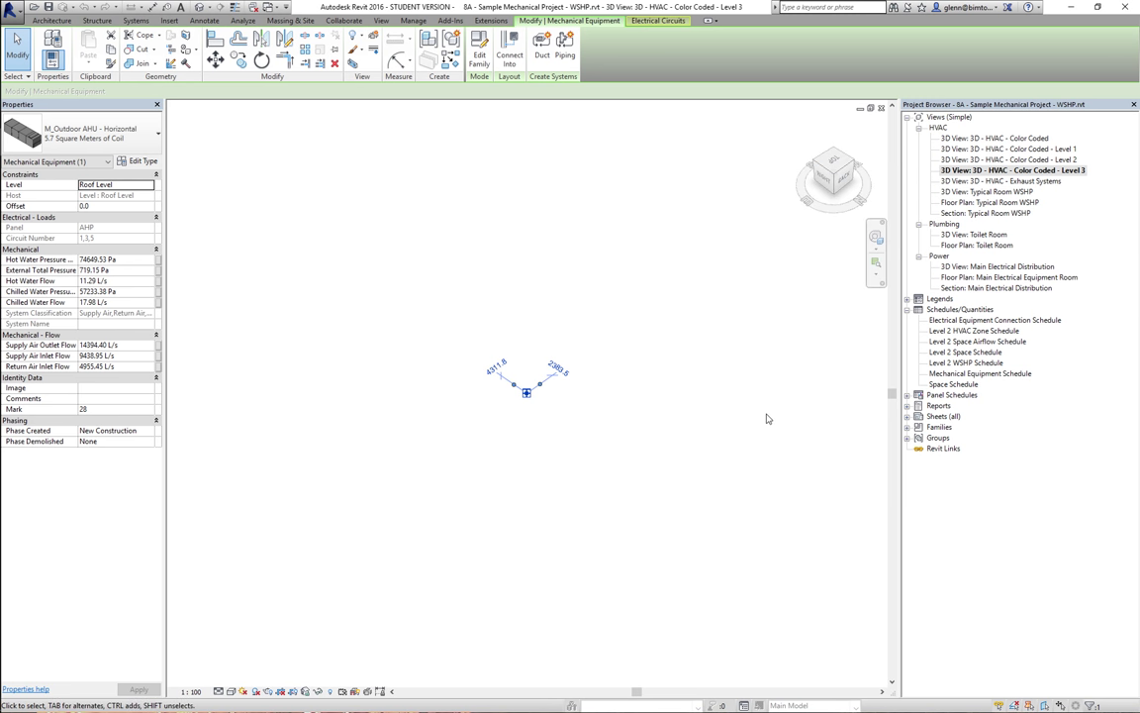
pyautogui.click(802, 296)
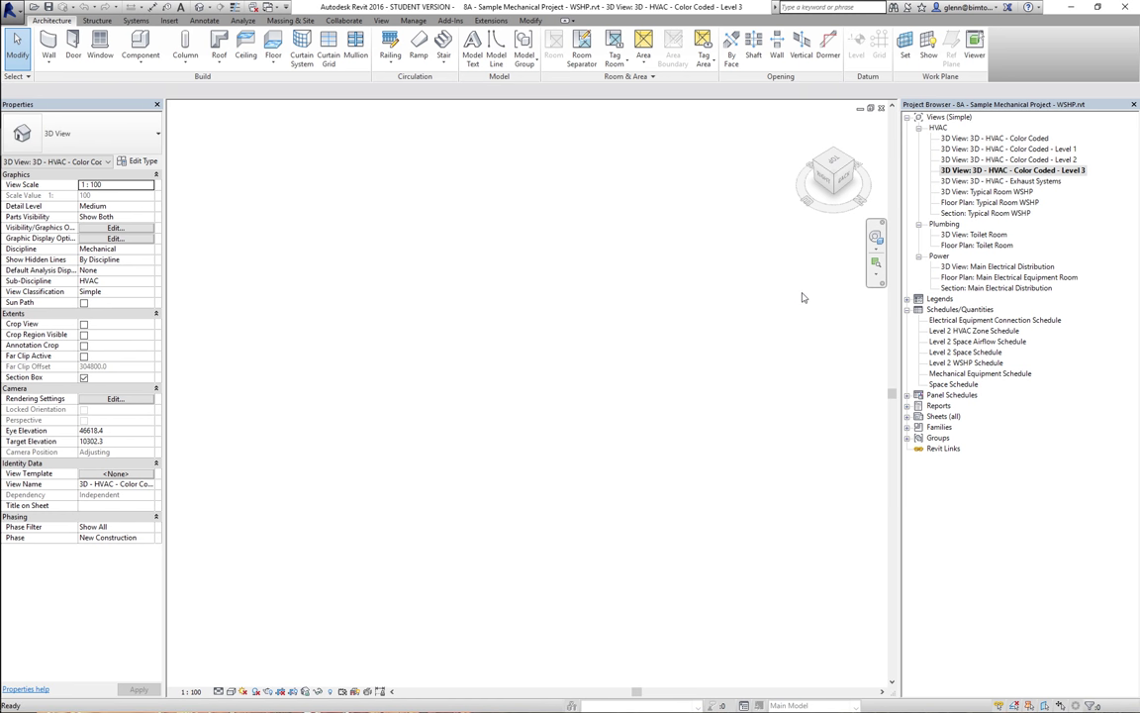
pyautogui.click(875, 263)
pyautogui.moveTo(382, 260); pyautogui.dragTo(508, 364)
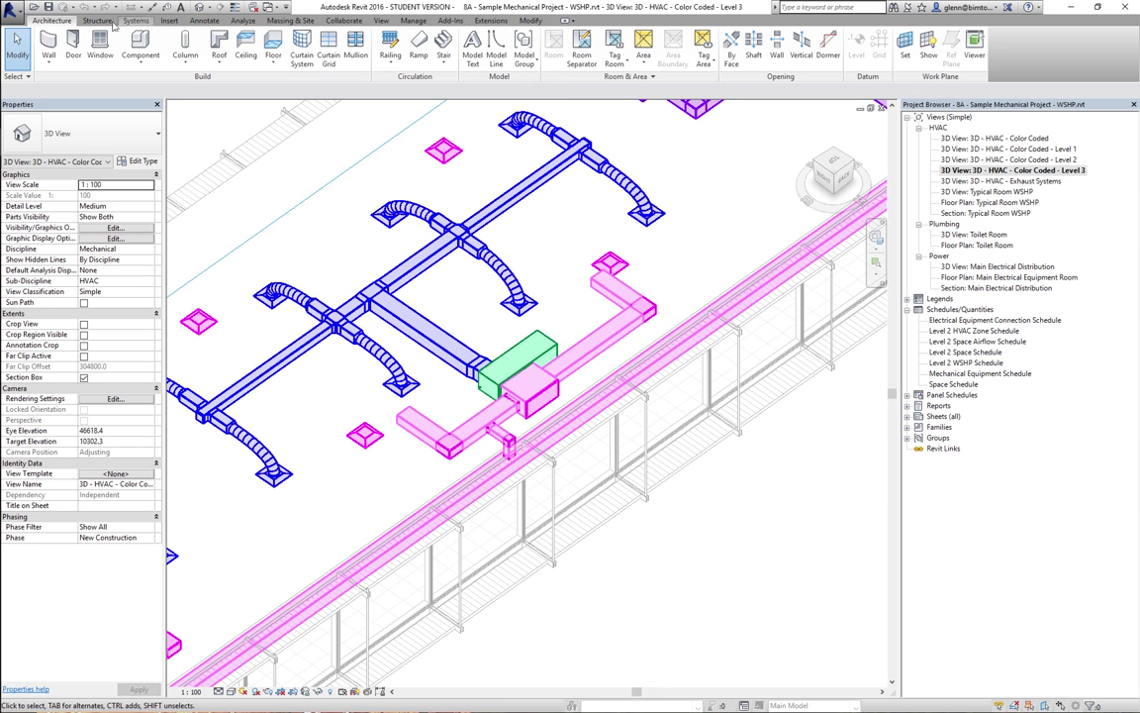
# Open the project "9A - Simple HVAC Example - Heaters and Radiators.rvt" from the HVAC System Examples 7 thru 10 folder.
pyautogui.click(34, 8)
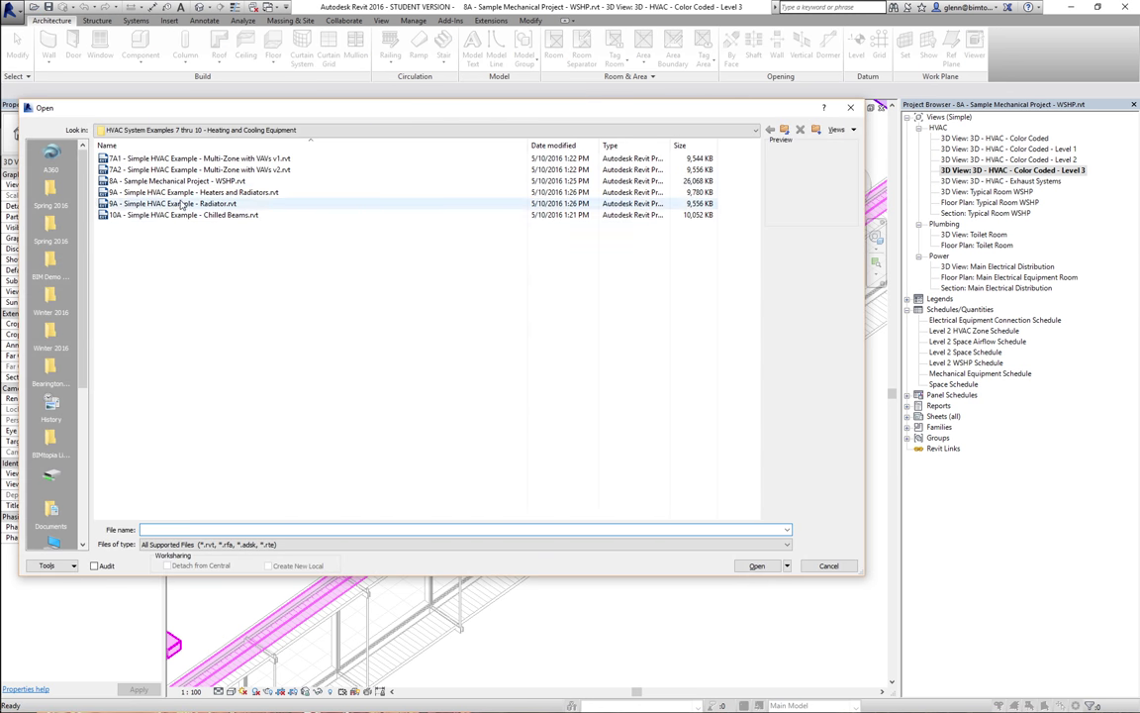
pyautogui.click(182, 195)
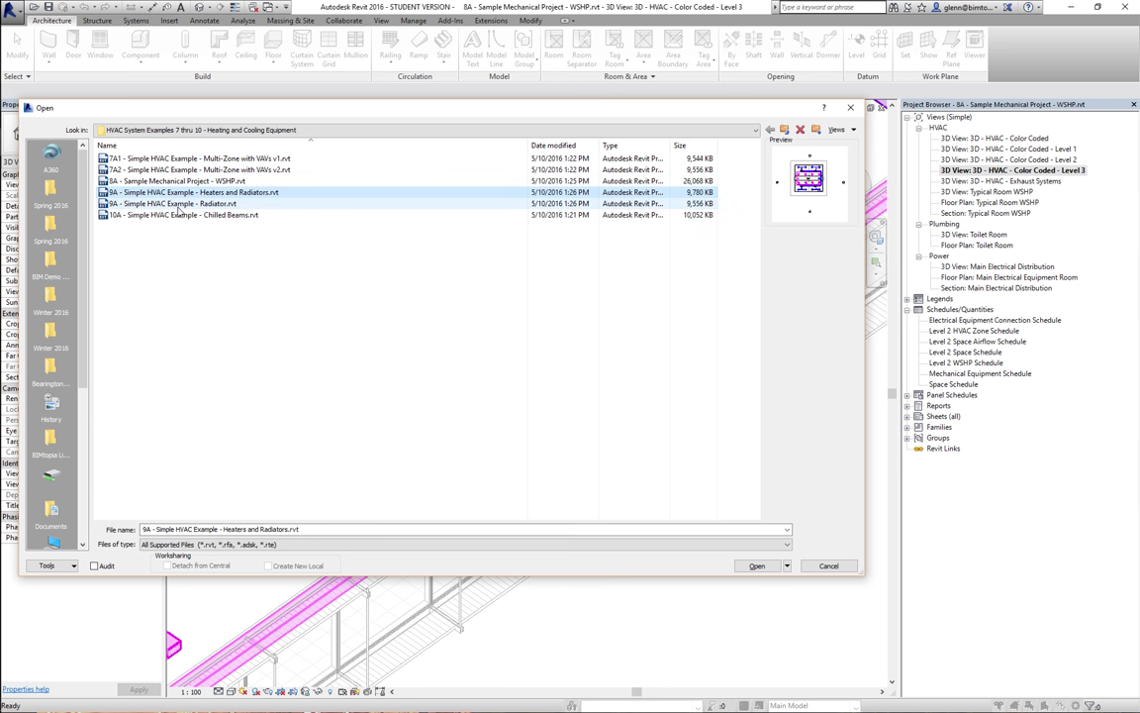
pyautogui.click(179, 205)
pyautogui.click(184, 192)
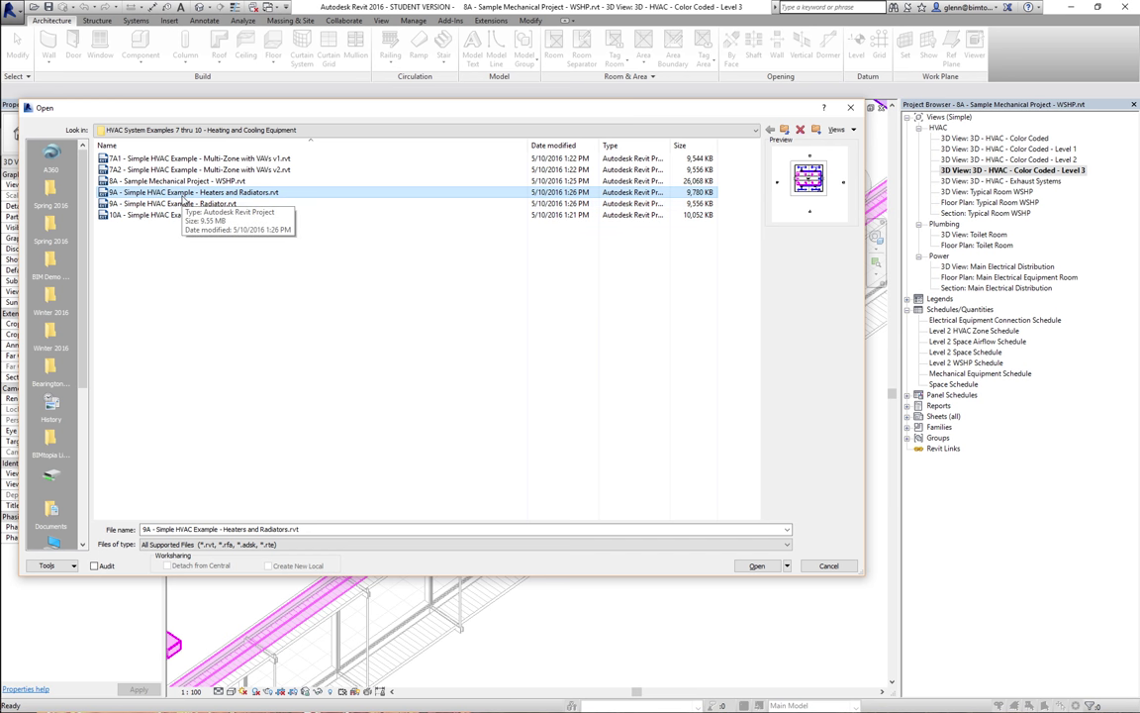
pyautogui.doubleClick(183, 195)
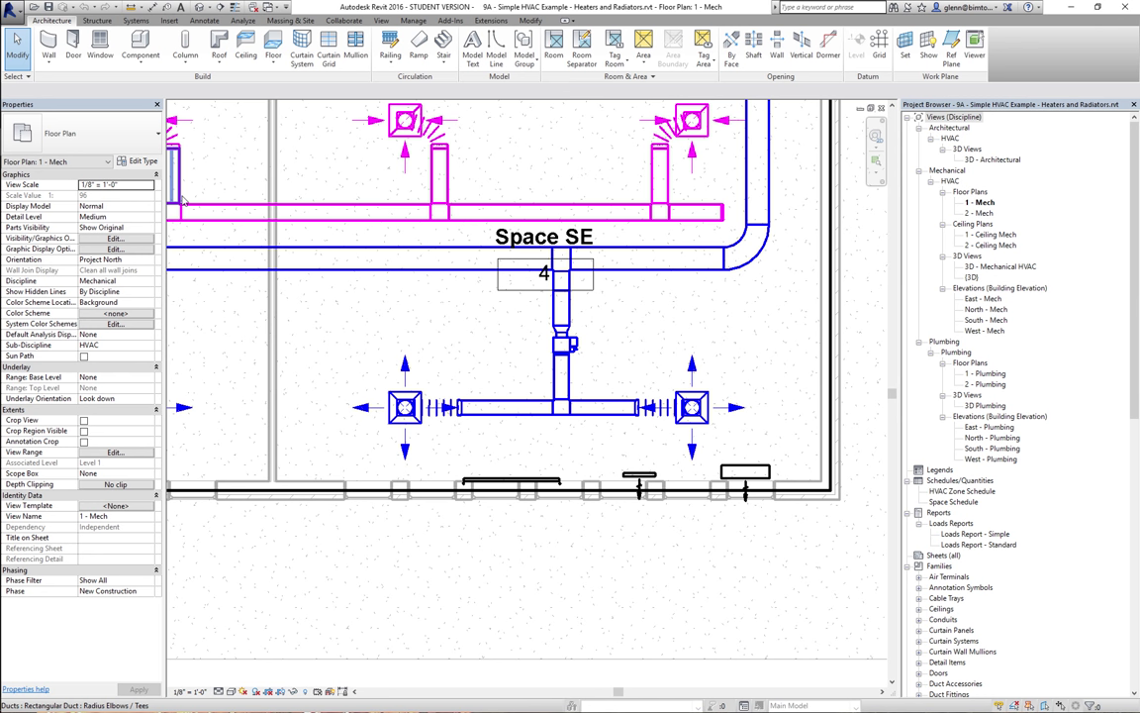
# Show the default 3D view and select the cabinet unit heater and the baseboard heater beneath the windows to inspect their properties.
pyautogui.click(199, 7)
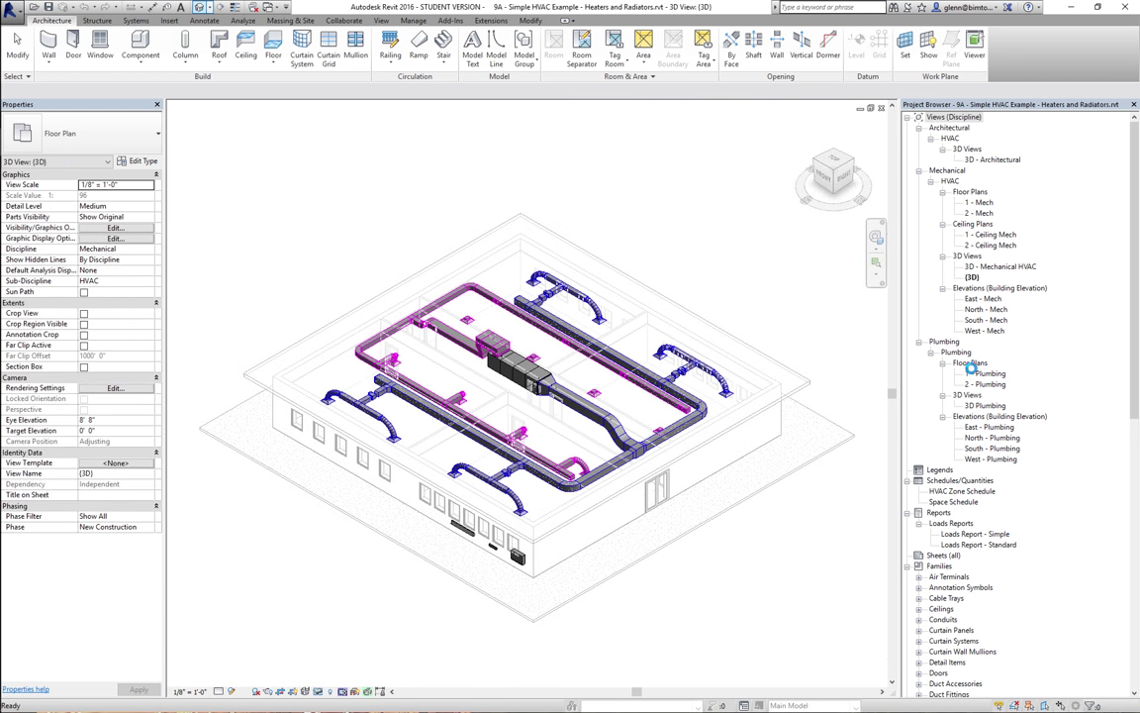
pyautogui.click(877, 263)
pyautogui.moveTo(423, 458); pyautogui.dragTo(565, 606)
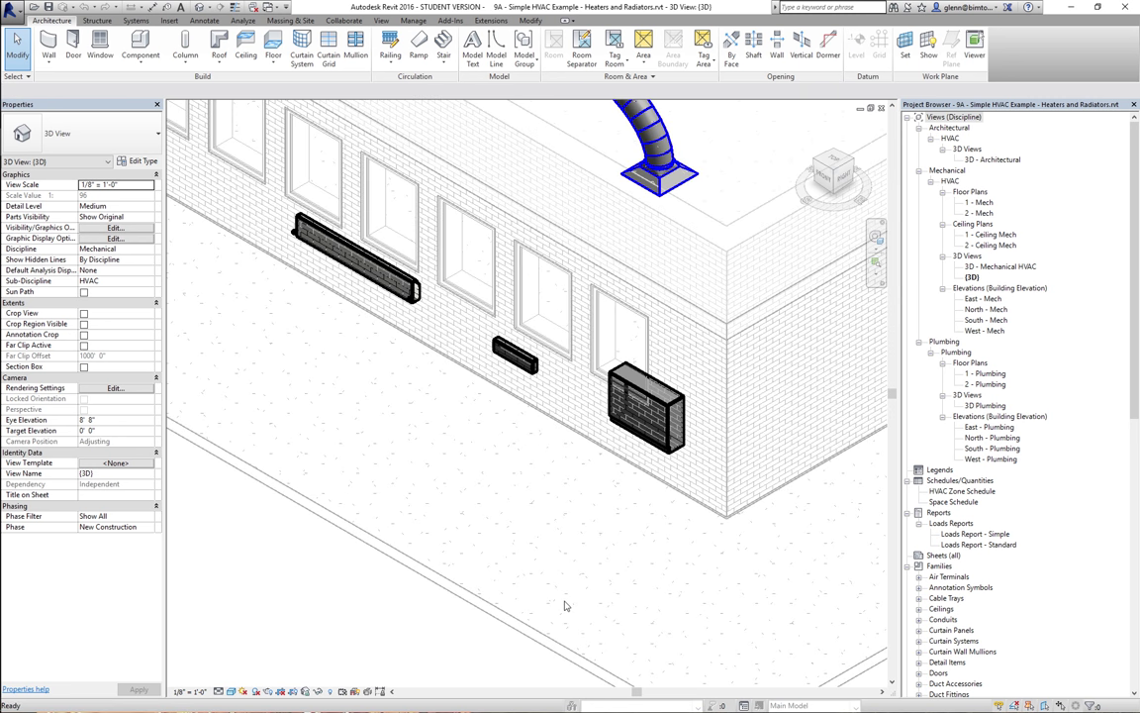
pyautogui.click(658, 412)
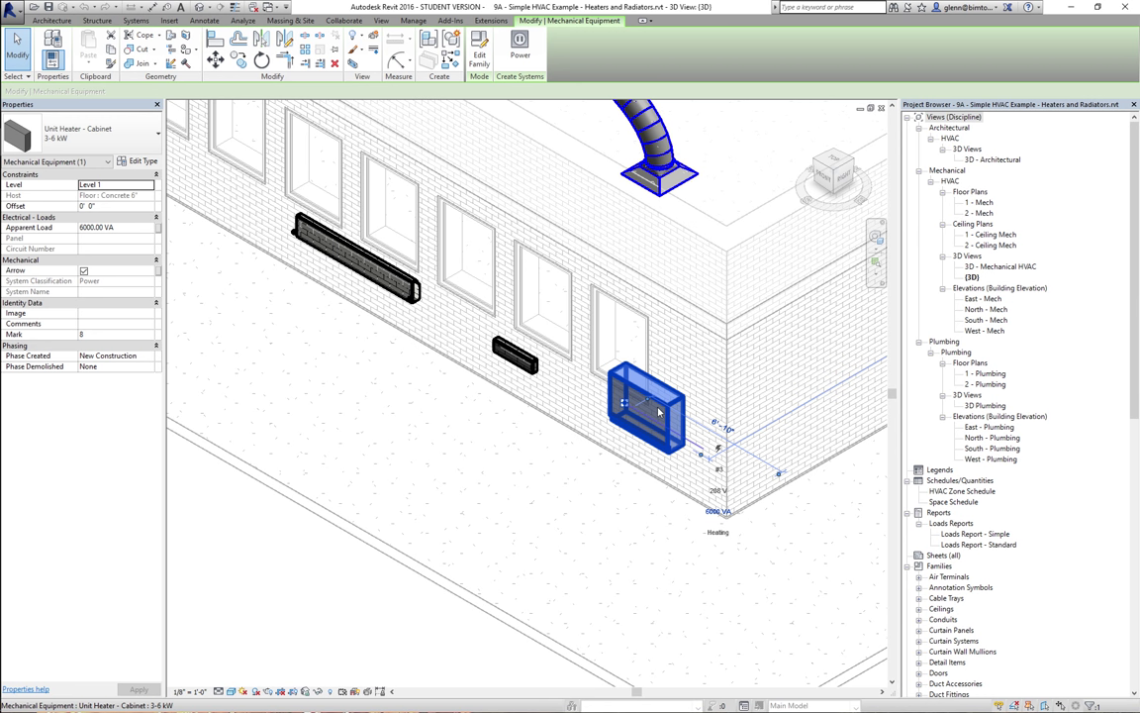
pyautogui.click(530, 363)
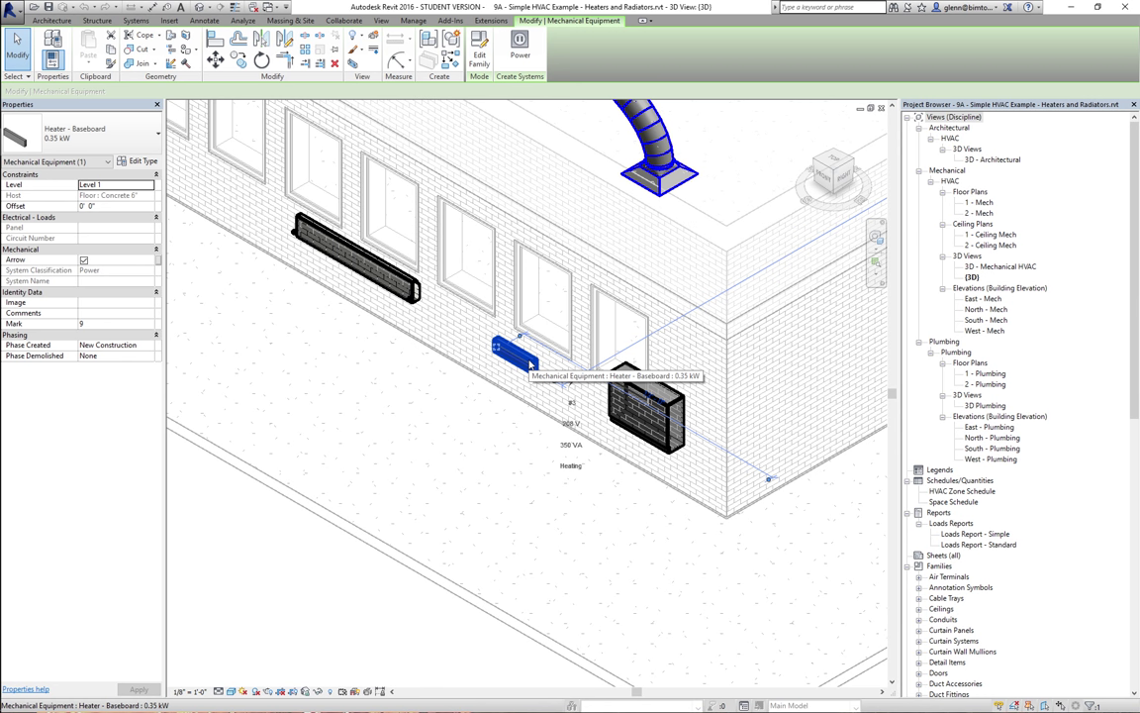
# Open the selected baseboard heater's family in the Family Editor and examine its geometry and the Electrical Connector tool.
pyautogui.click(875, 265)
pyautogui.moveTo(408, 281); pyautogui.dragTo(570, 445)
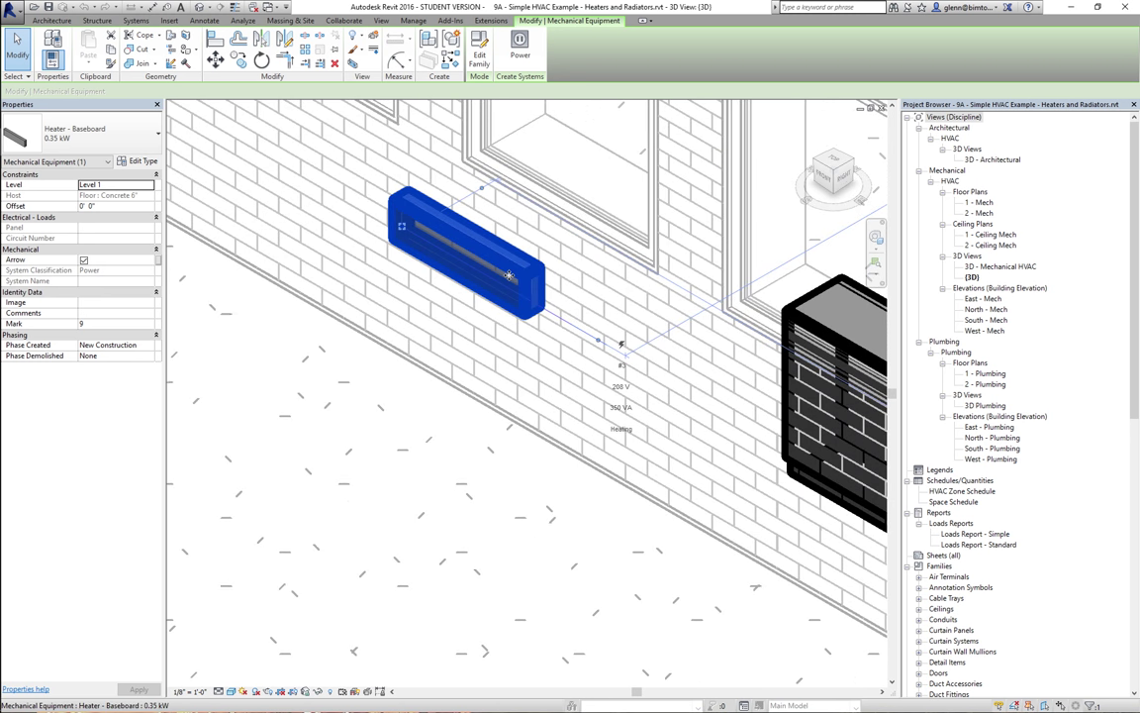
pyautogui.click(481, 60)
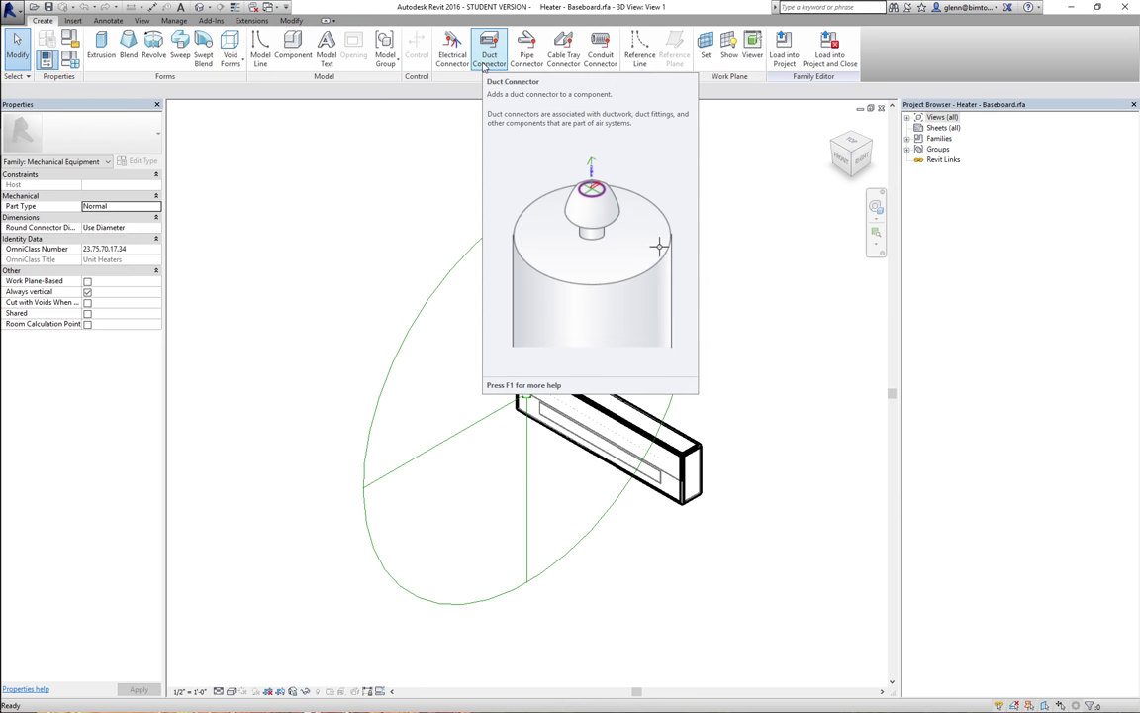
pyautogui.click(452, 51)
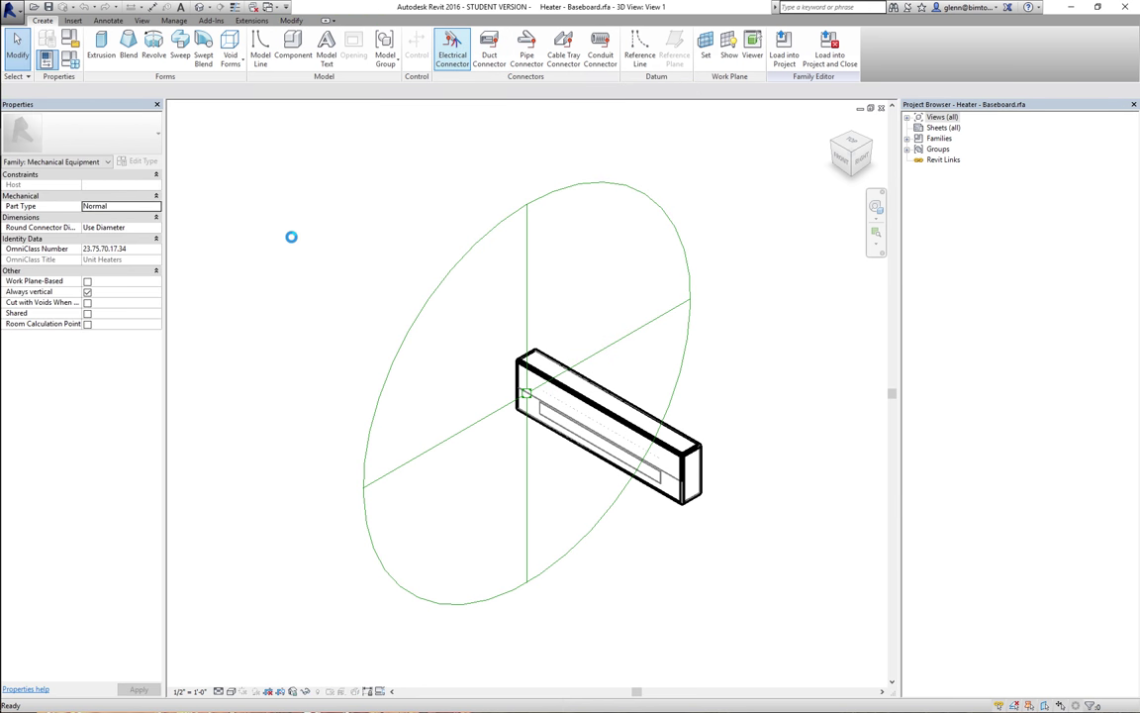
pyautogui.press('Escape')
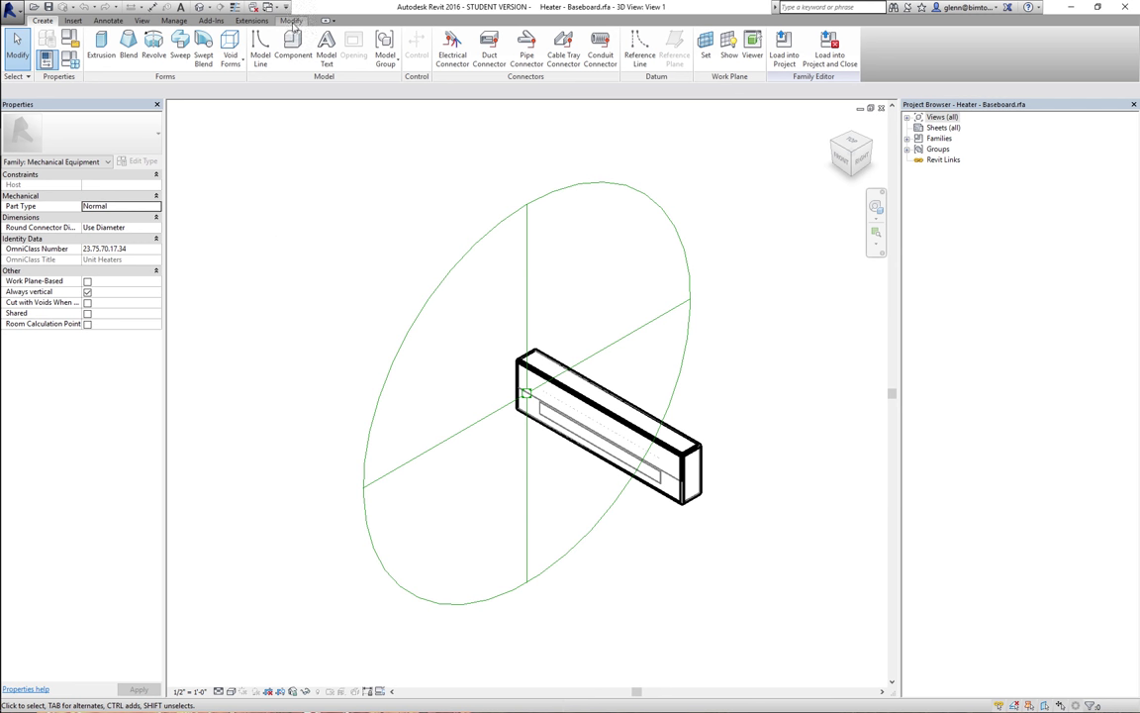
# Close the hidden view windows and return to the {3D} view of the Heaters and Radiators project.
pyautogui.click(276, 8)
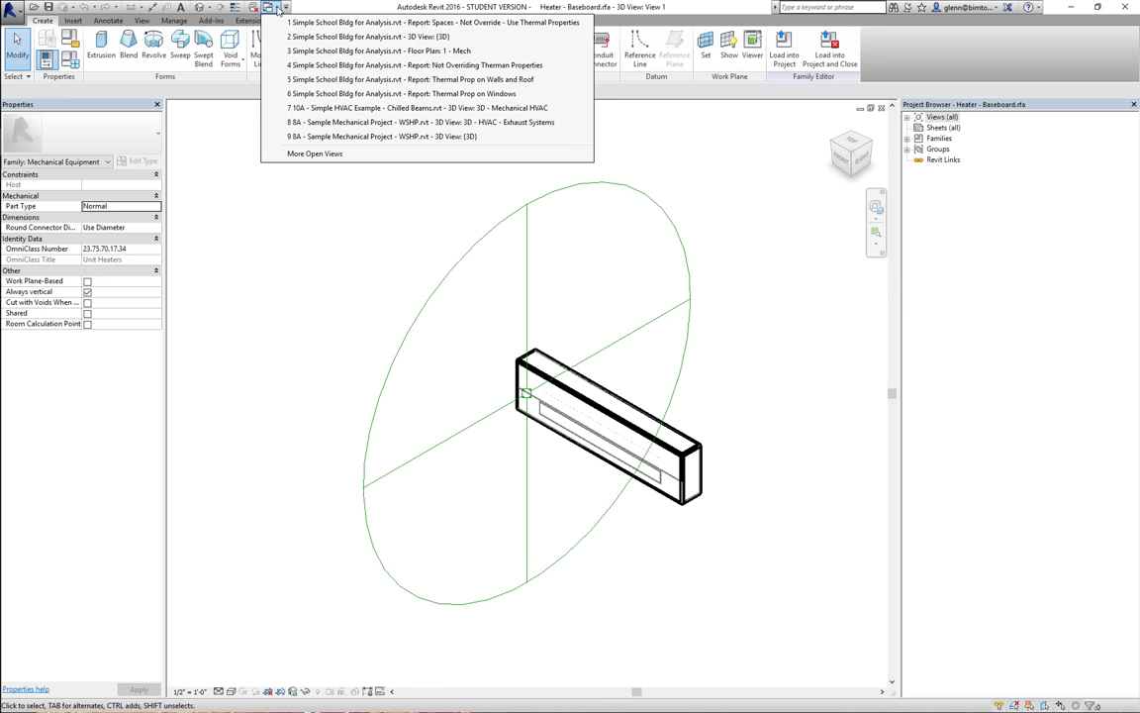
pyautogui.click(229, 7)
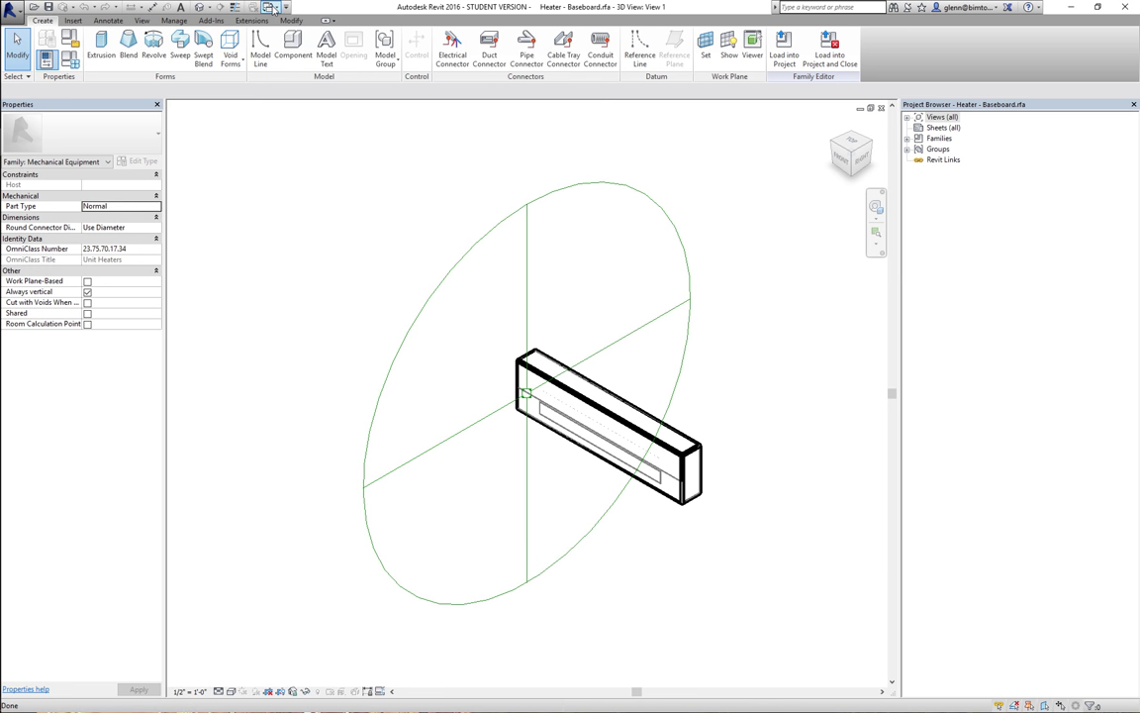
pyautogui.click(273, 8)
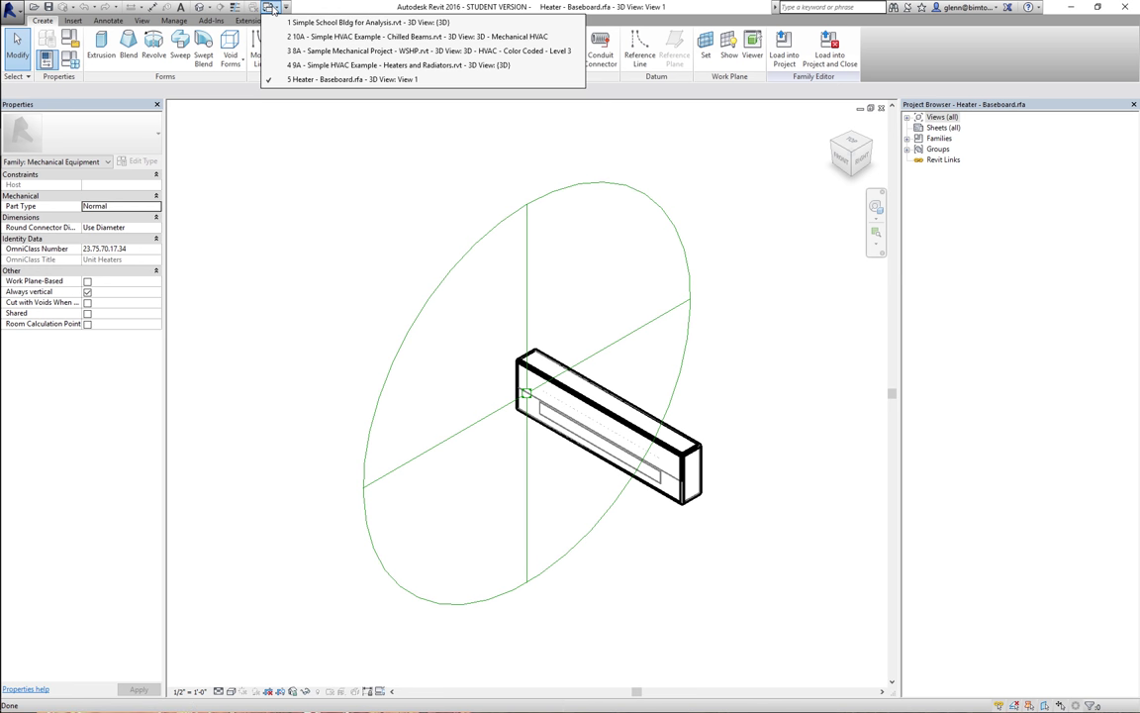
pyautogui.click(322, 66)
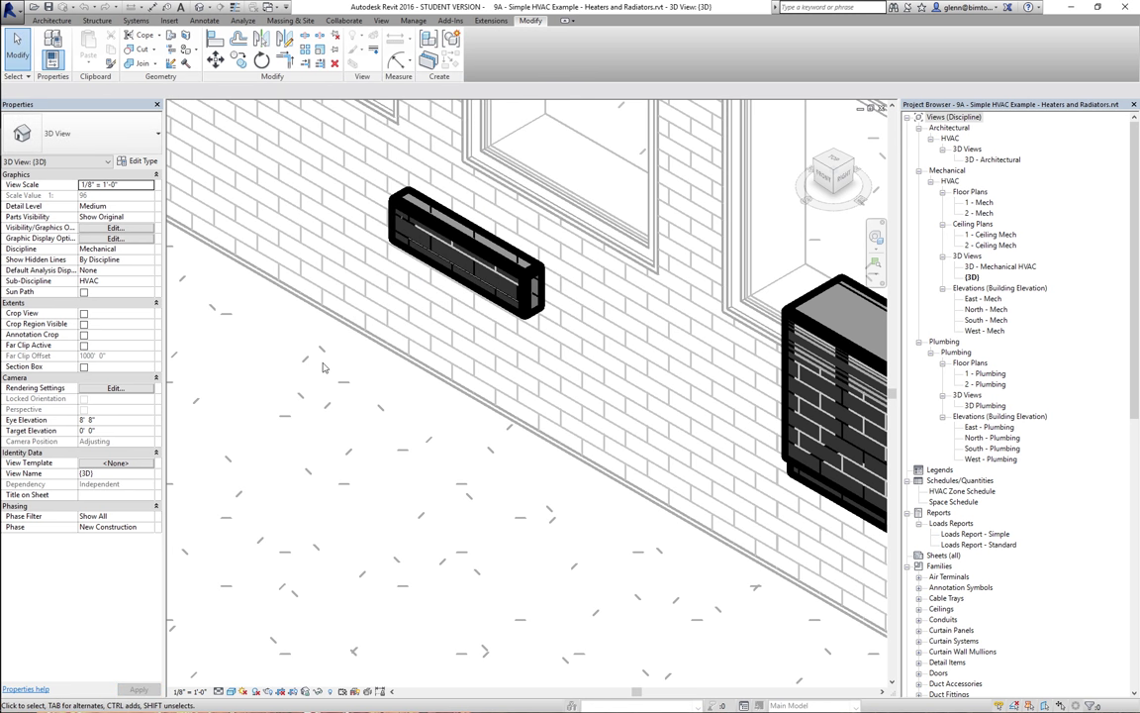
# Select the hydronic fin tube radiator under the windows, open its family for examination, and close the family.
pyautogui.scroll(-3, 323, 367)
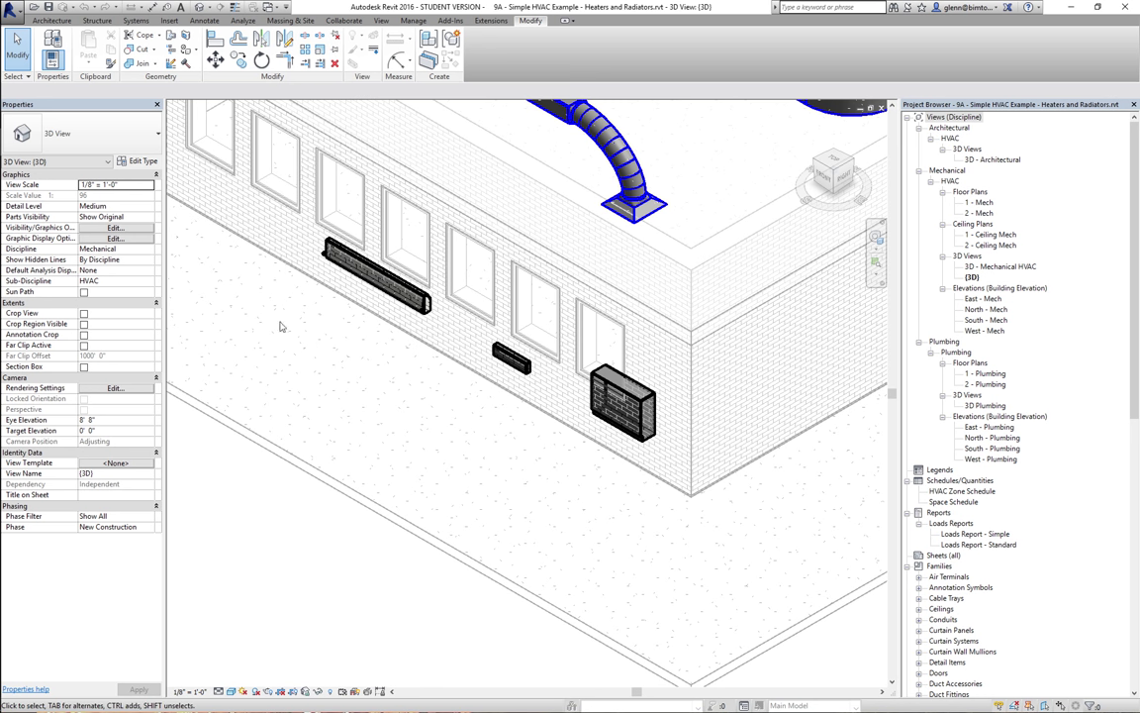
pyautogui.click(368, 275)
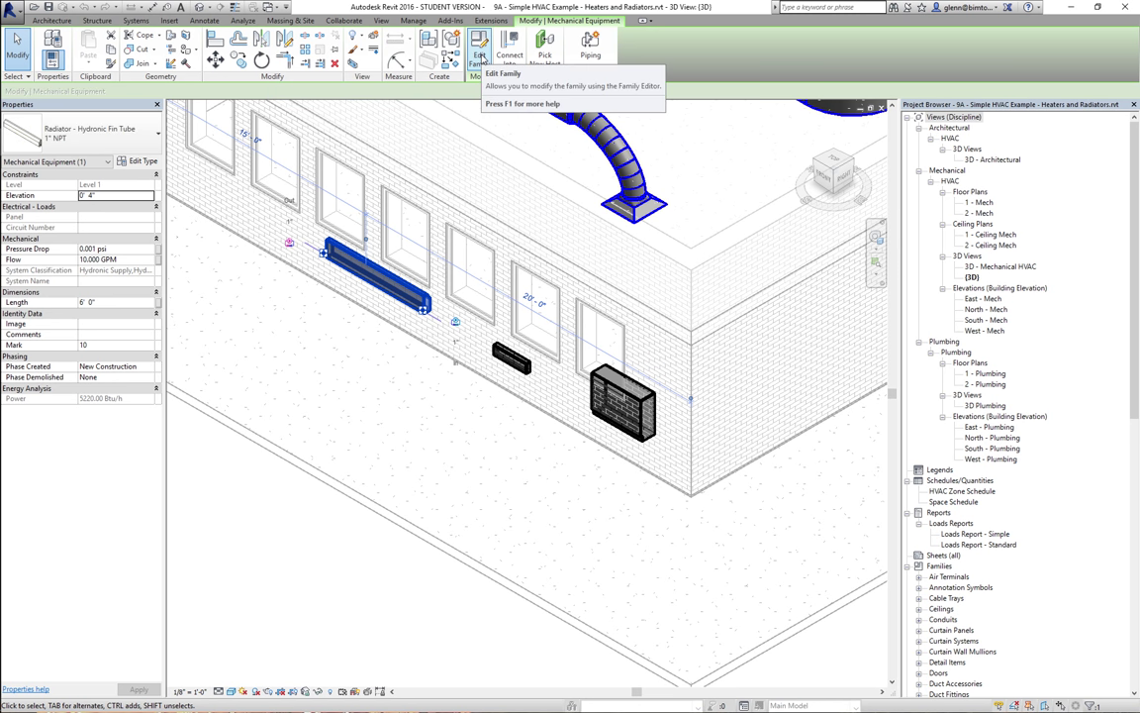
pyautogui.click(480, 59)
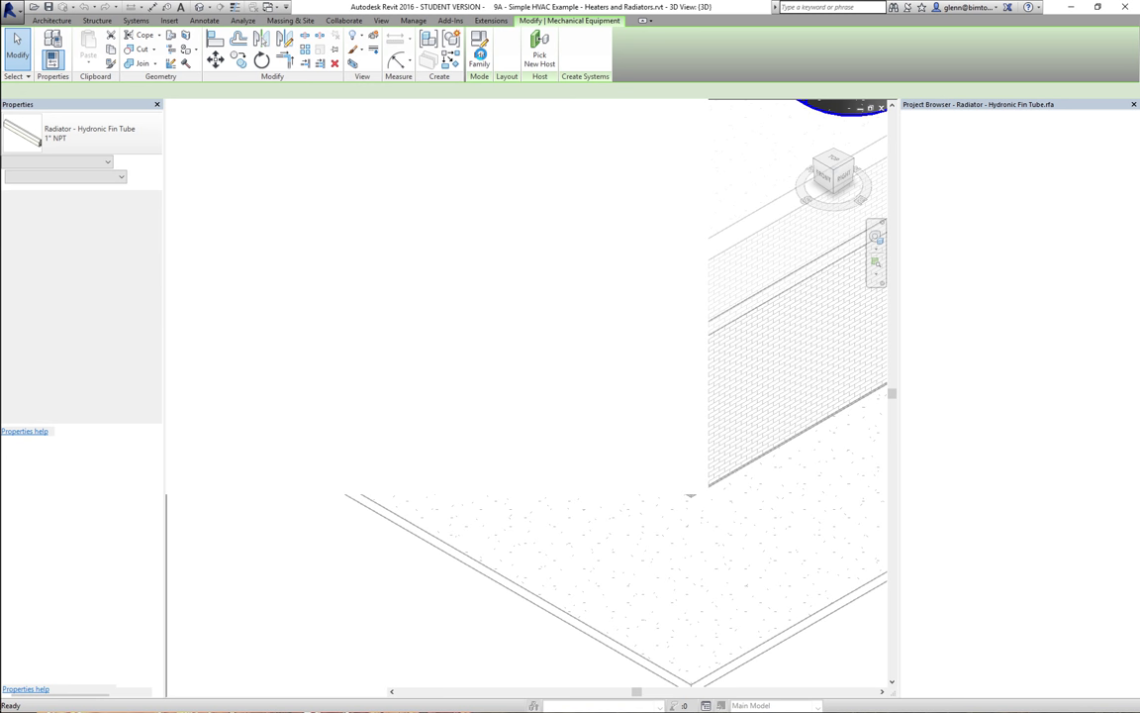
pyautogui.press('Escape')
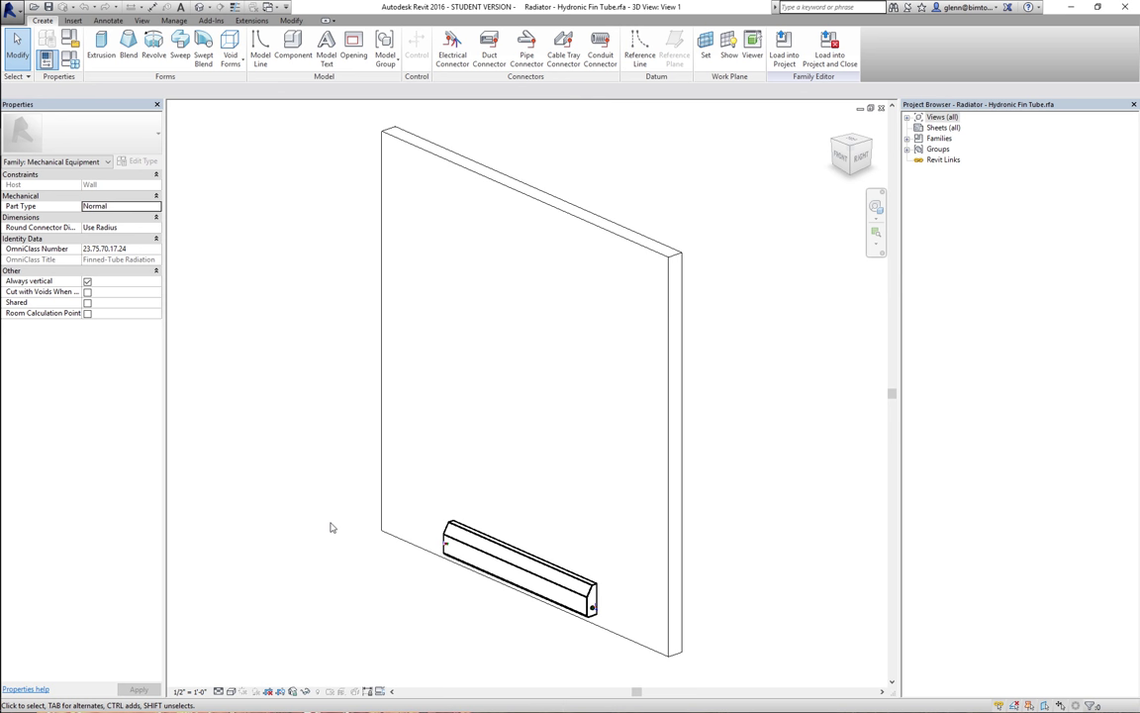
pyautogui.click(883, 109)
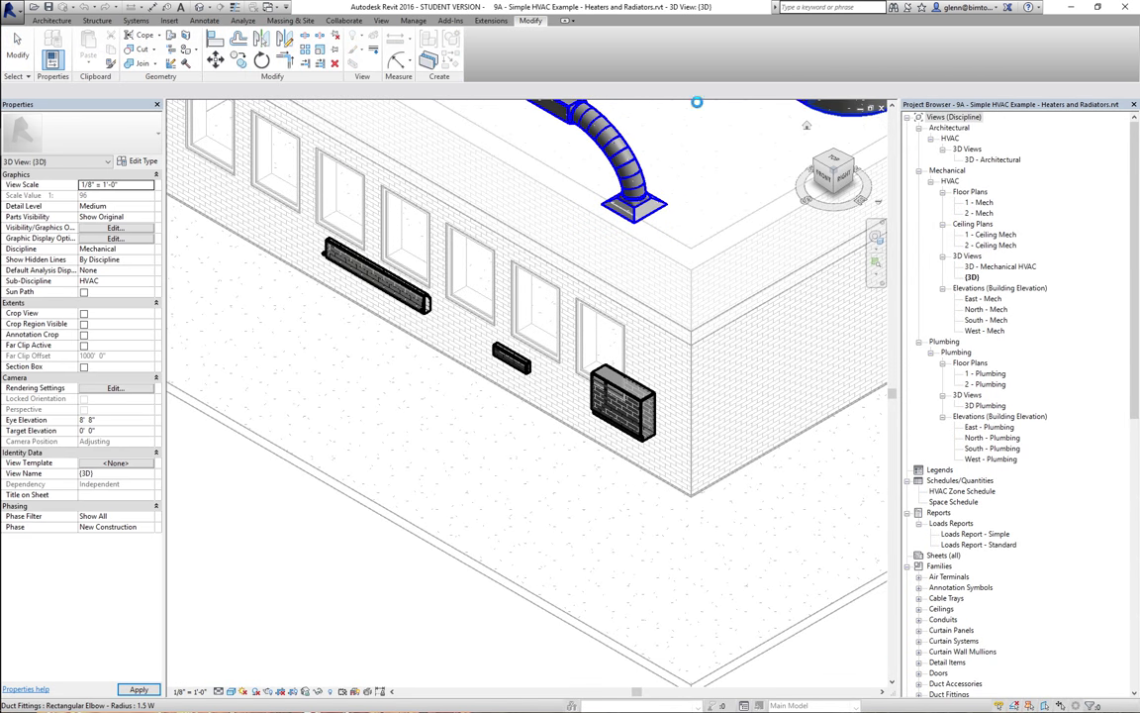
# Open the "1 - Mech" floor plan and turn on thin line display to see the radiator along the exterior wall.
pyautogui.click(977, 203)
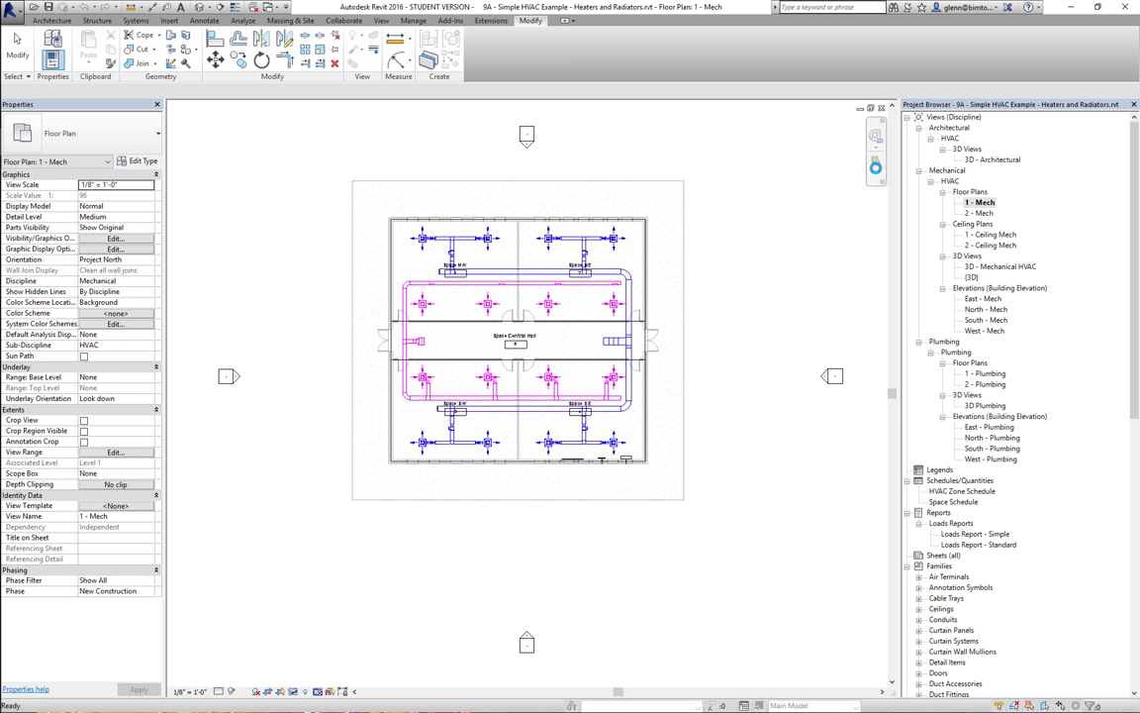
pyautogui.click(875, 165)
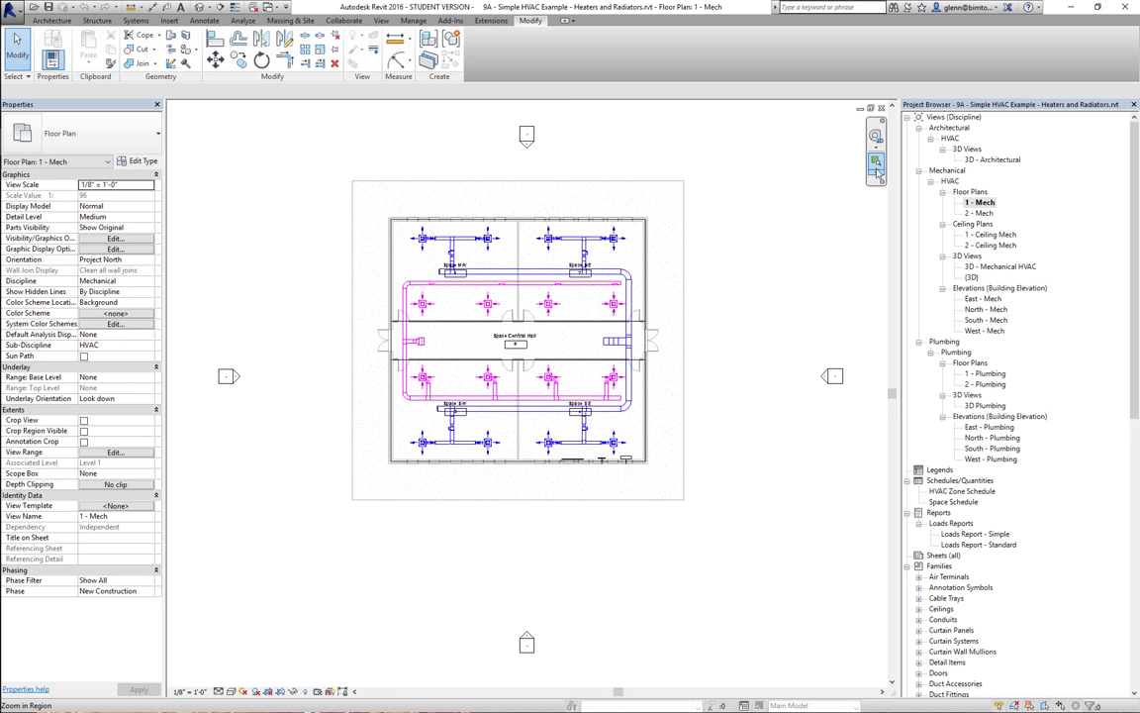
pyautogui.moveTo(503, 414); pyautogui.dragTo(623, 500)
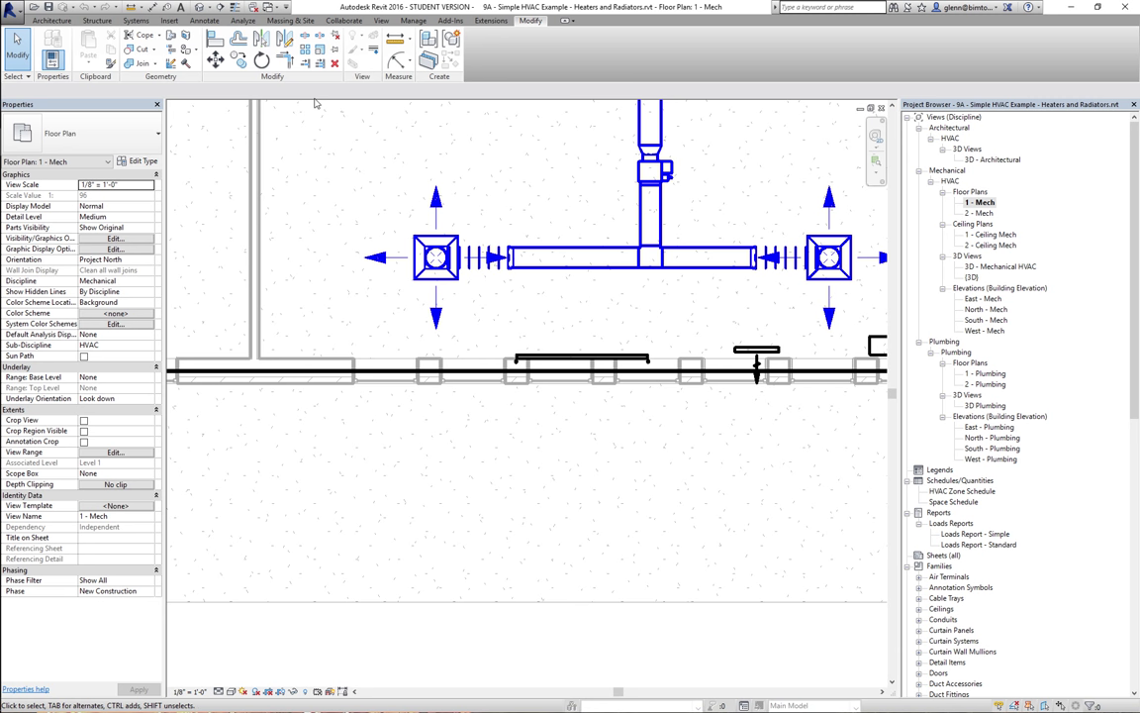
pyautogui.click(235, 8)
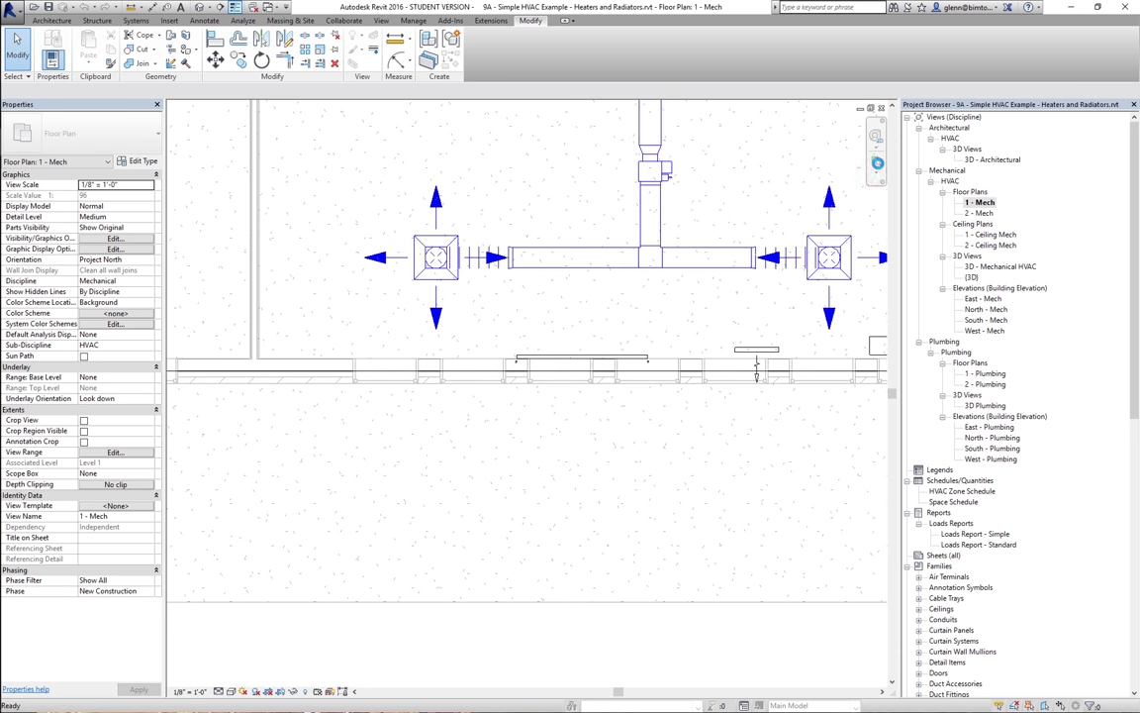
pyautogui.click(877, 164)
pyautogui.moveTo(219, 260); pyautogui.dragTo(586, 421)
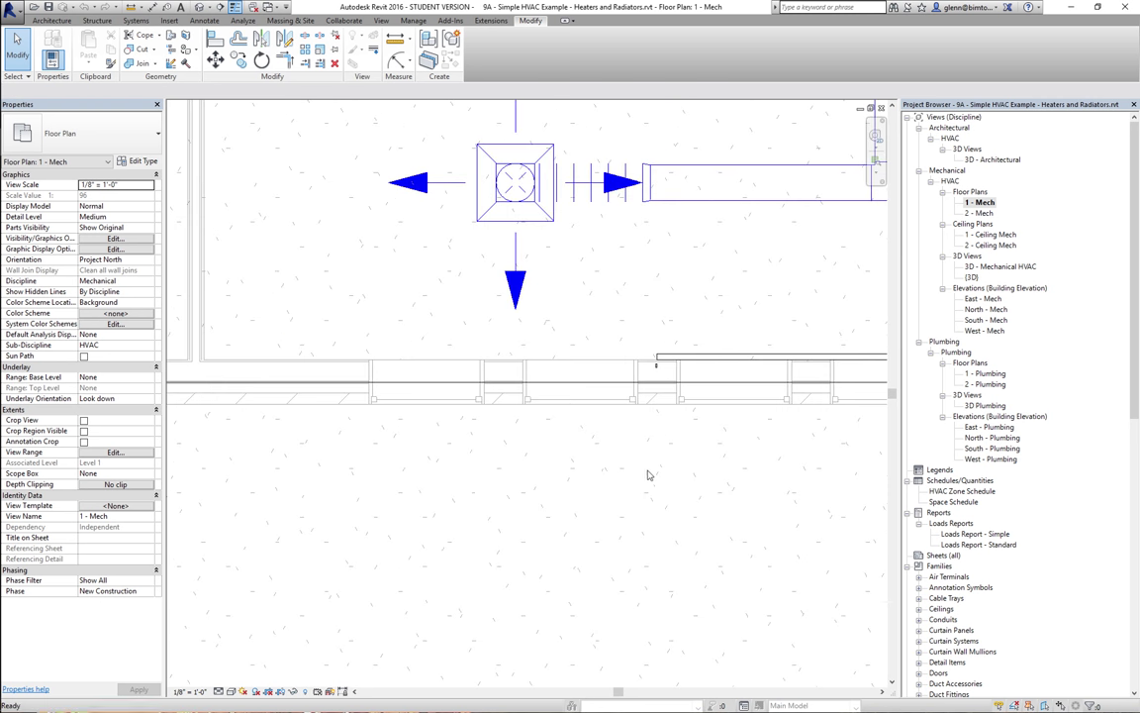
# Select the hydronic fin tube radiator in plan and look over its available NPT sizes and other equipment types, keeping the current type.
pyautogui.click(722, 360)
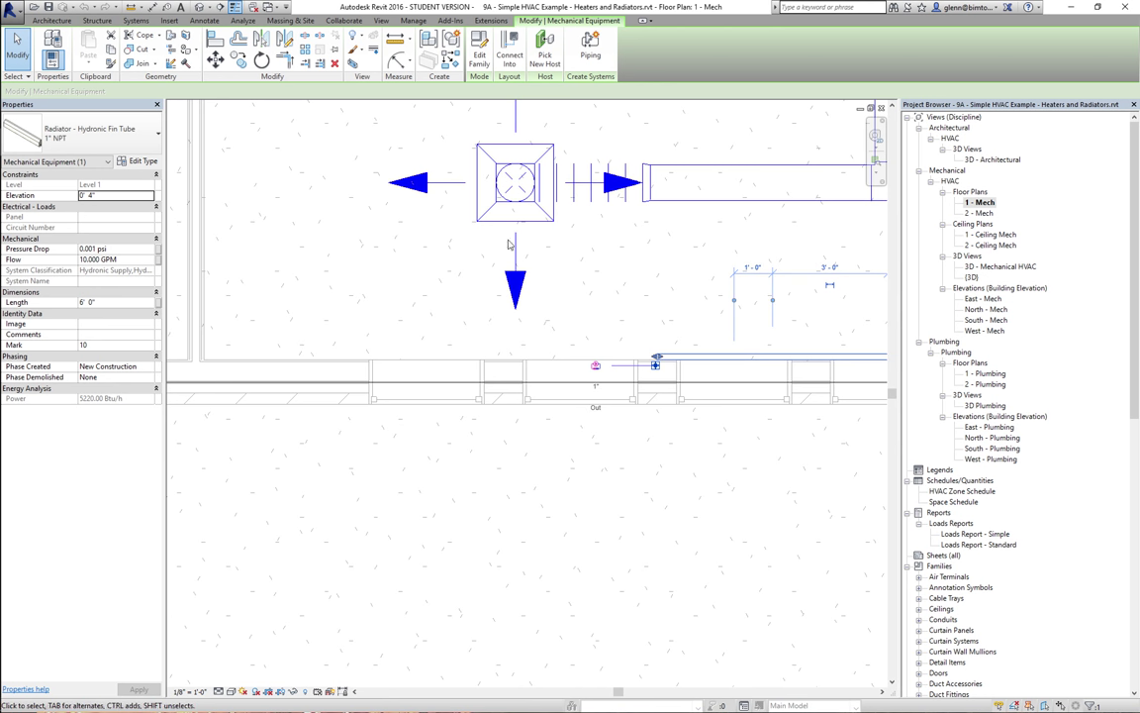
pyautogui.click(146, 144)
pyautogui.click(156, 144)
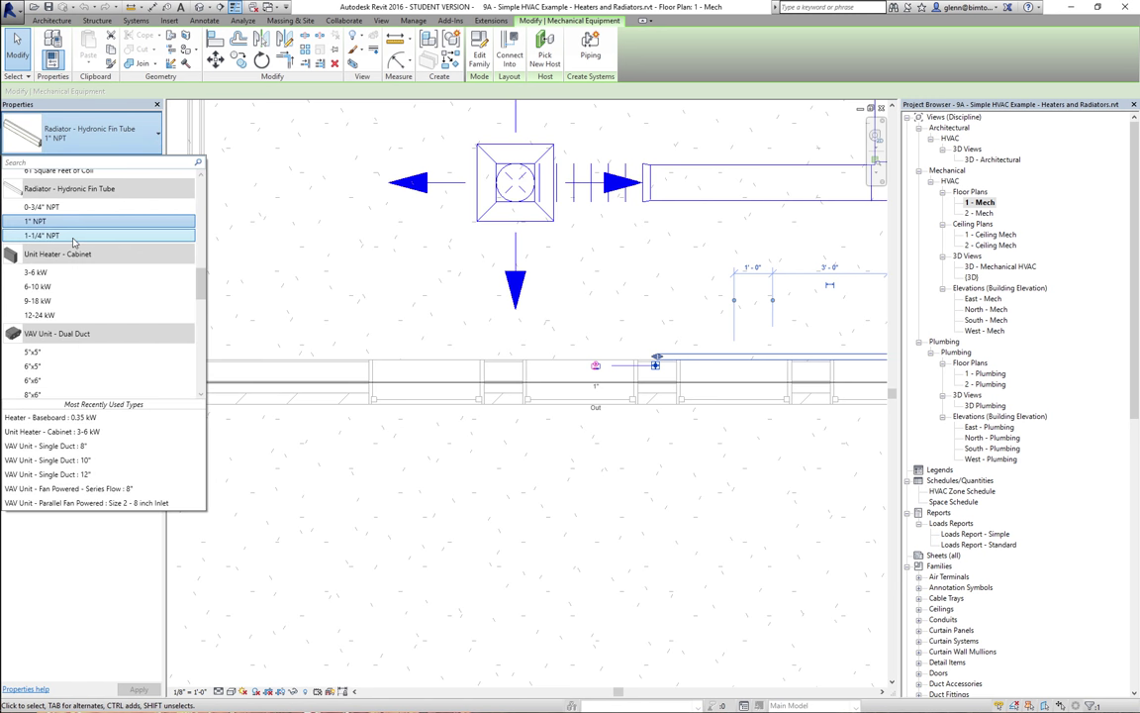
pyautogui.click(720, 575)
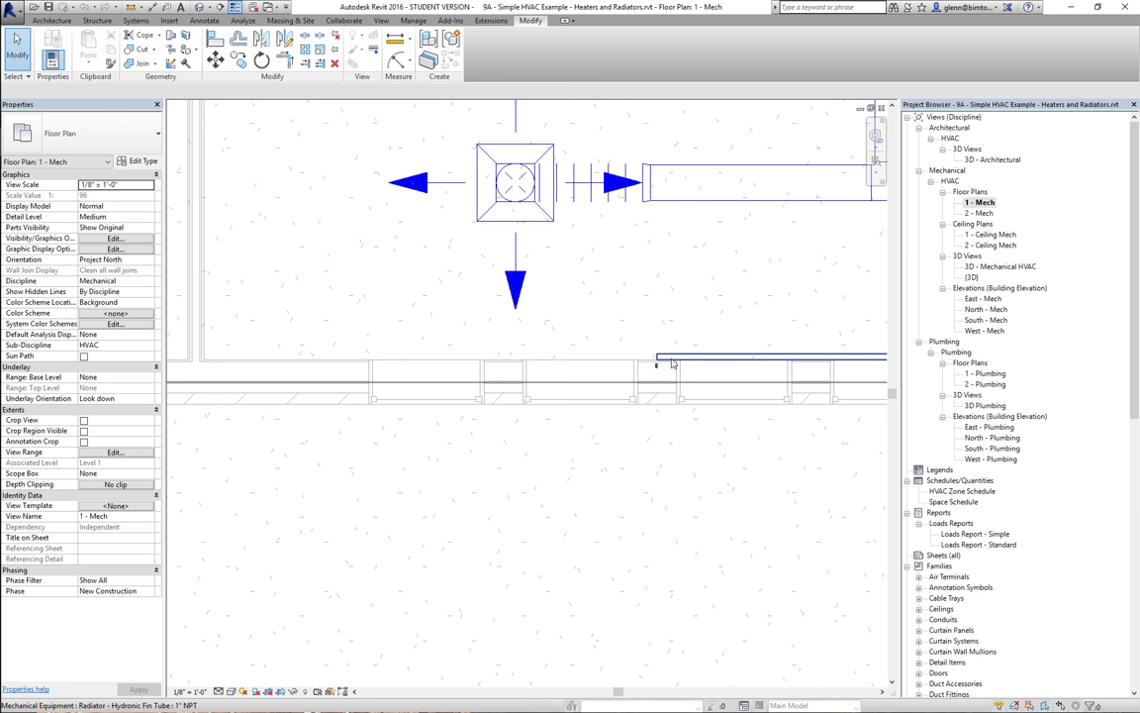
# Stretch the outlet end of the hydronic fin tube radiator along the exterior wall to a length of about 12' 8".
pyautogui.click(672, 365)
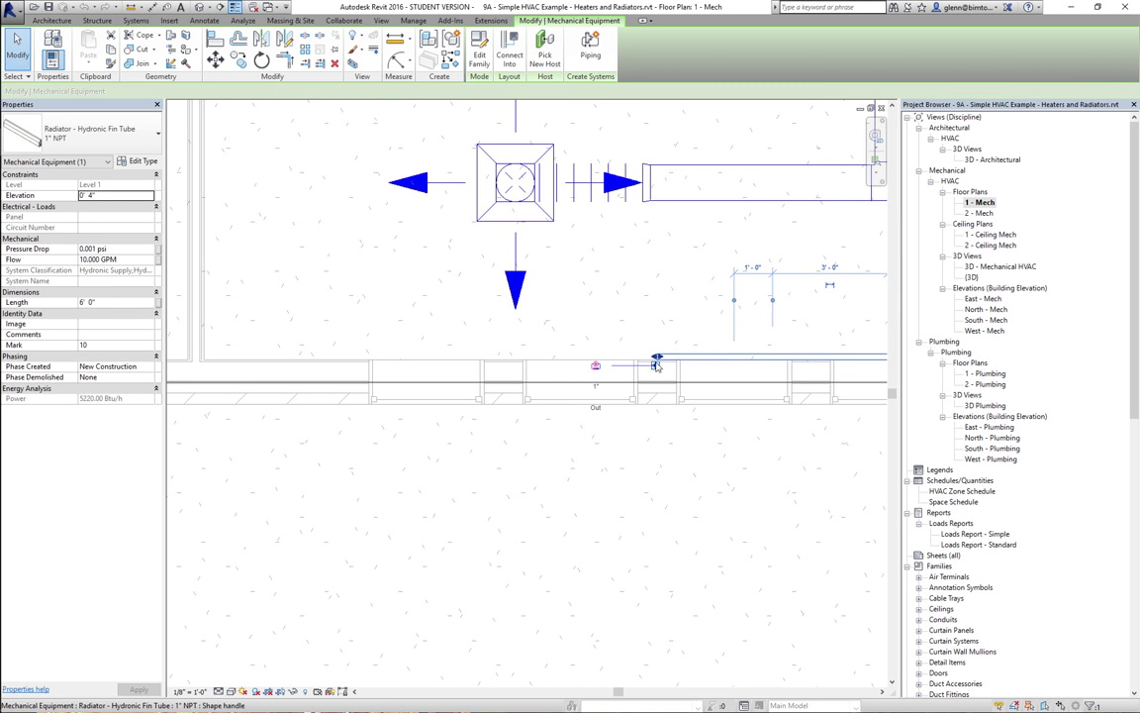
pyautogui.moveTo(655, 364); pyautogui.dragTo(399, 344)
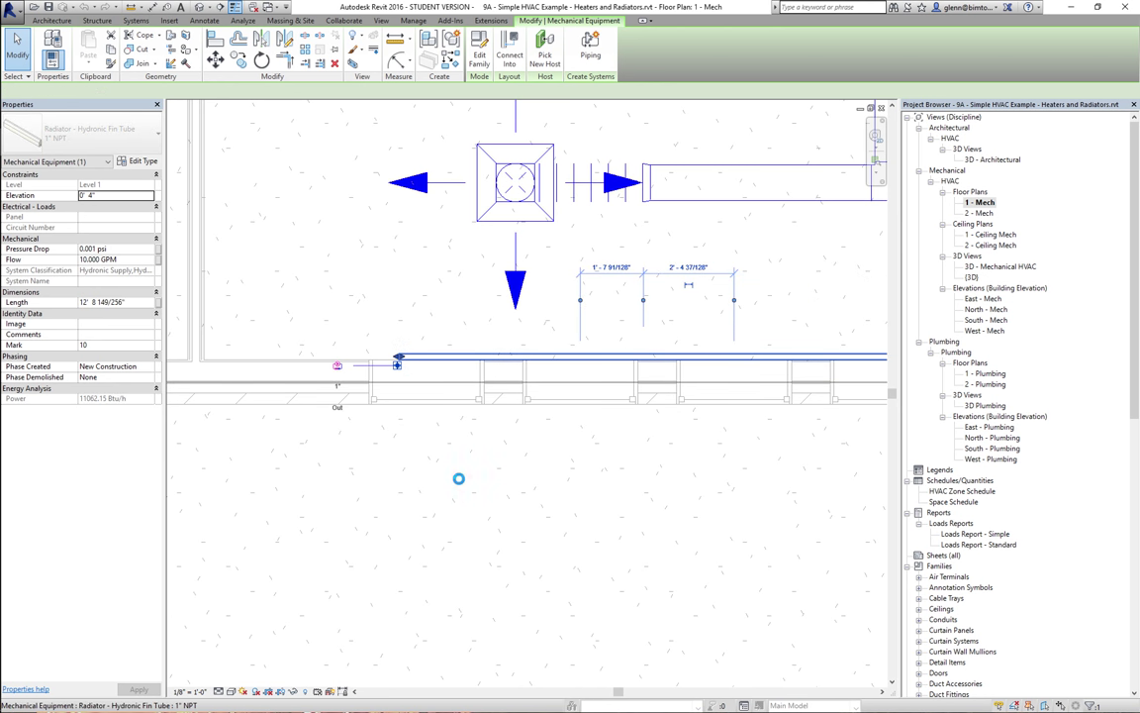
pyautogui.click(459, 482)
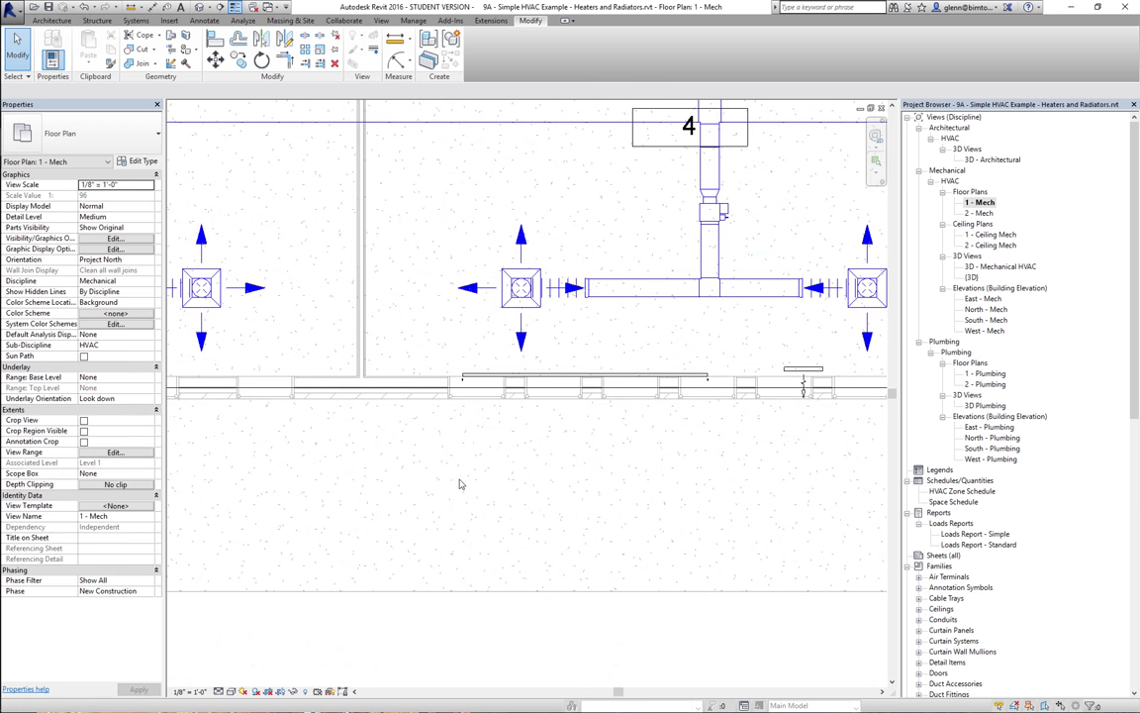
# Copy the hydronic fin tube radiator 20' 6" west along the exterior wall into the neighbouring space.
pyautogui.click(599, 377)
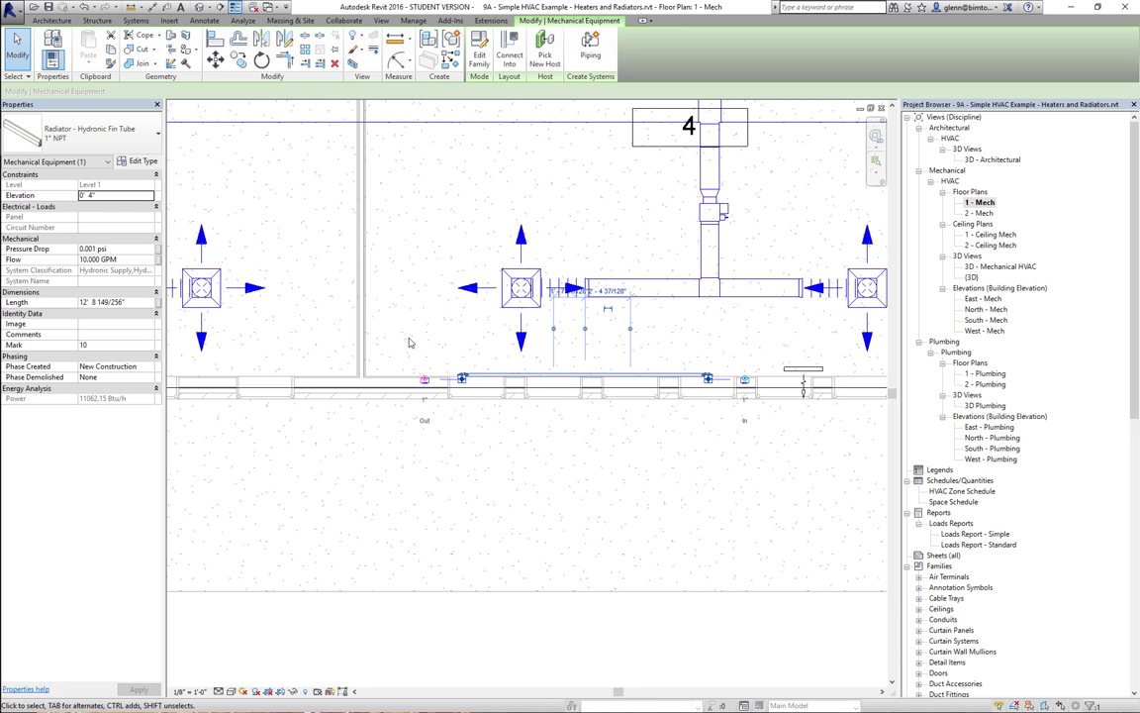
pyautogui.click(17, 51)
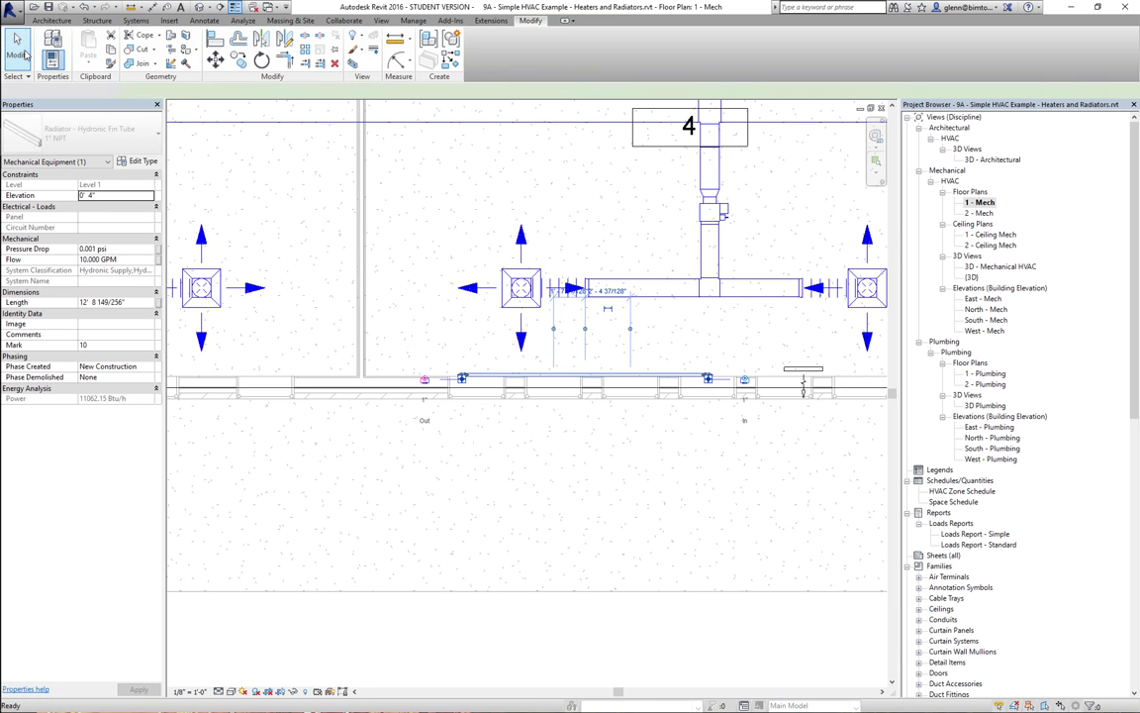
pyautogui.click(492, 374)
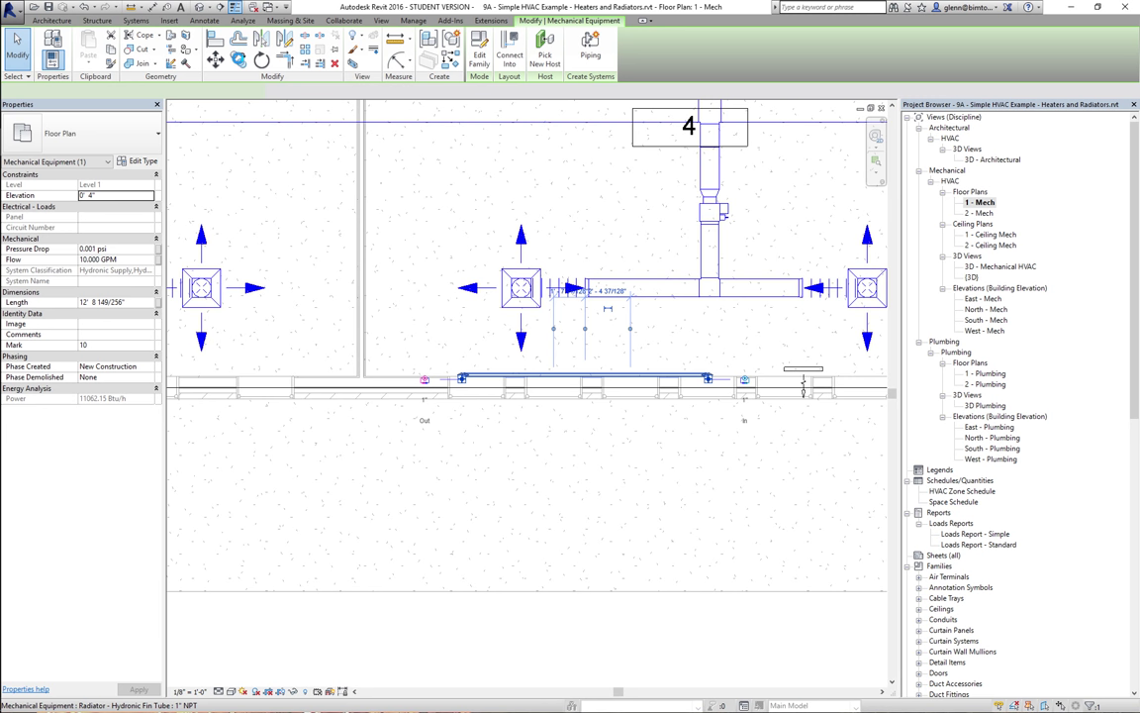
pyautogui.click(215, 60)
pyautogui.click(707, 374)
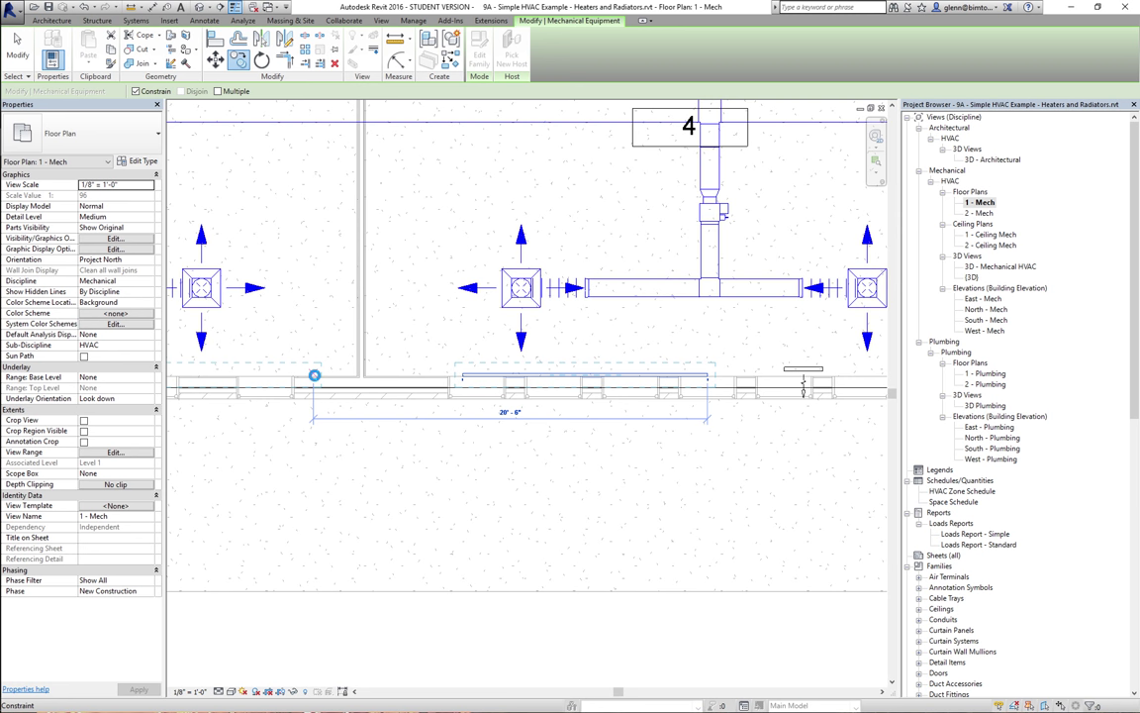
pyautogui.click(314, 375)
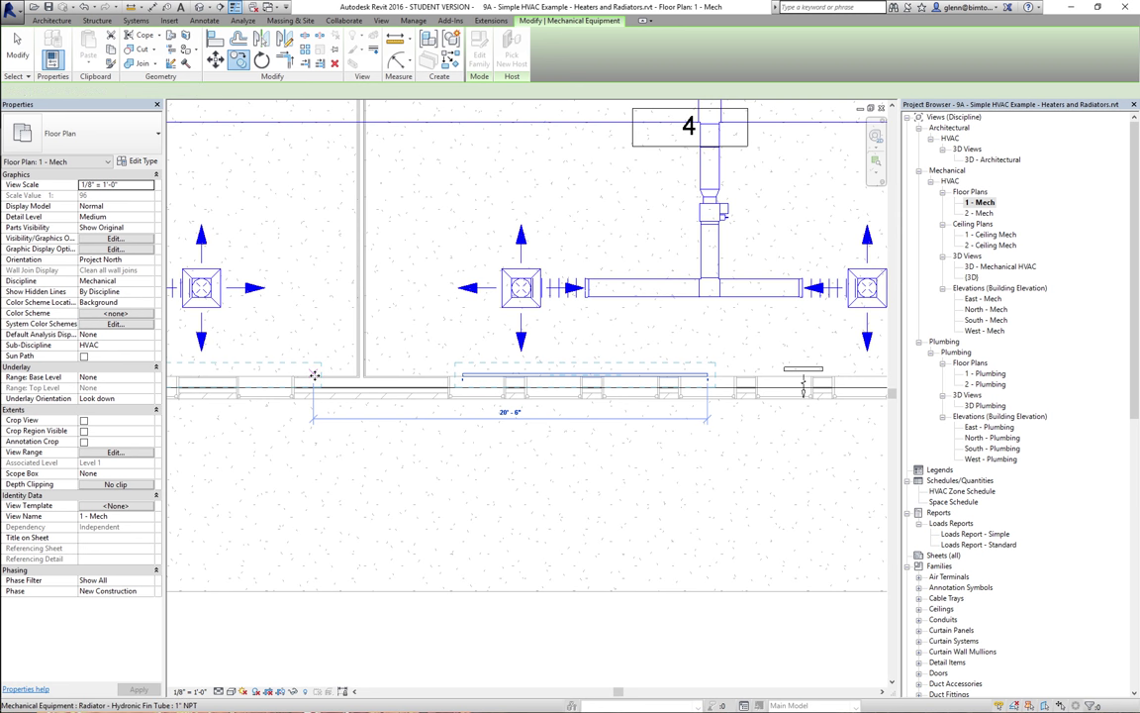
pyautogui.click(340, 509)
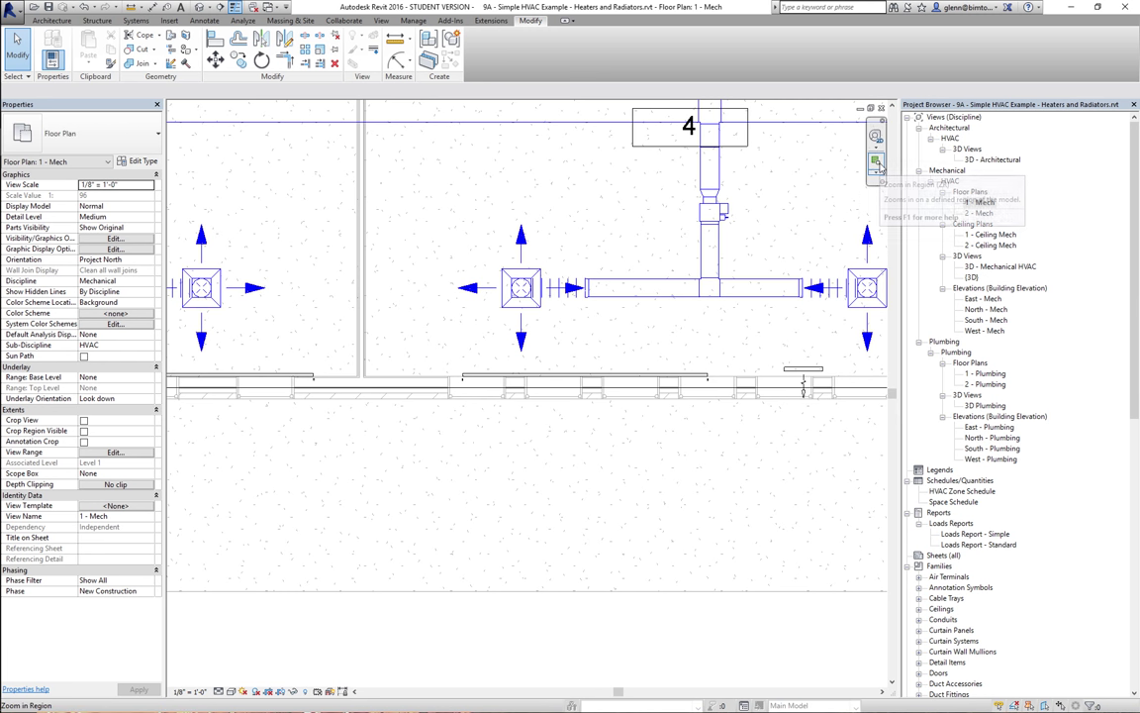
# Draw a 1" hydronic return pipe from the original radiator's outlet to the facing connector of the copied radiator.
pyautogui.click(876, 165)
pyautogui.moveTo(282, 331); pyautogui.dragTo(497, 424)
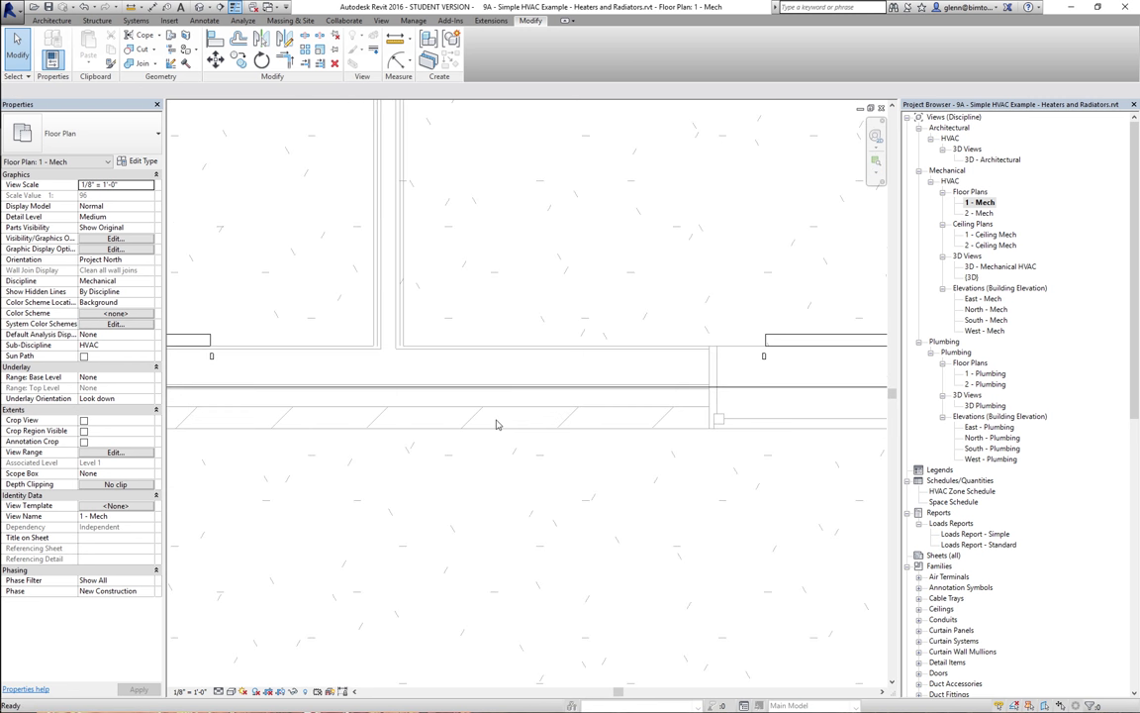
pyautogui.click(792, 345)
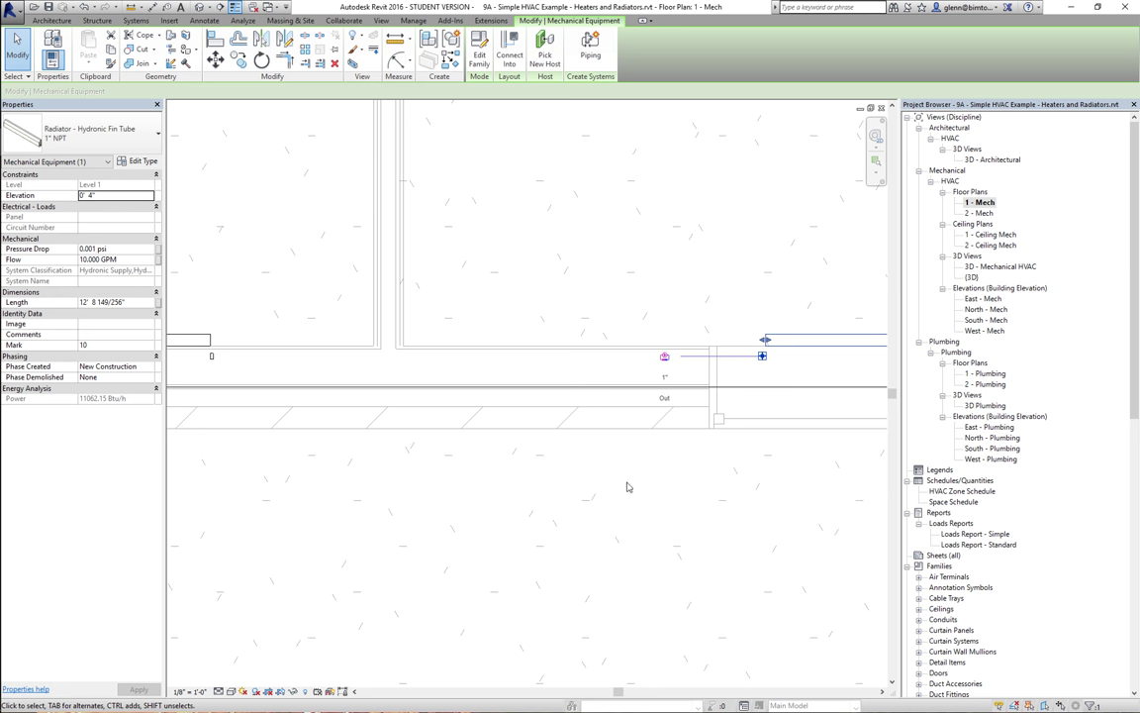
pyautogui.click(667, 362)
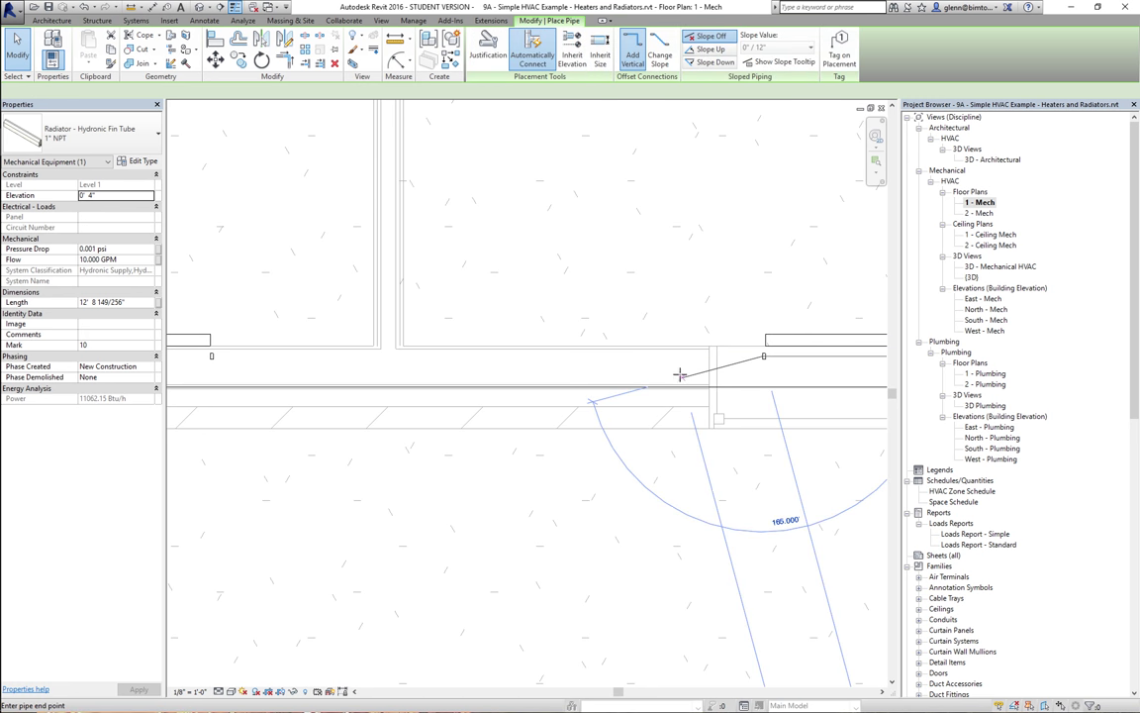
pyautogui.click(583, 356)
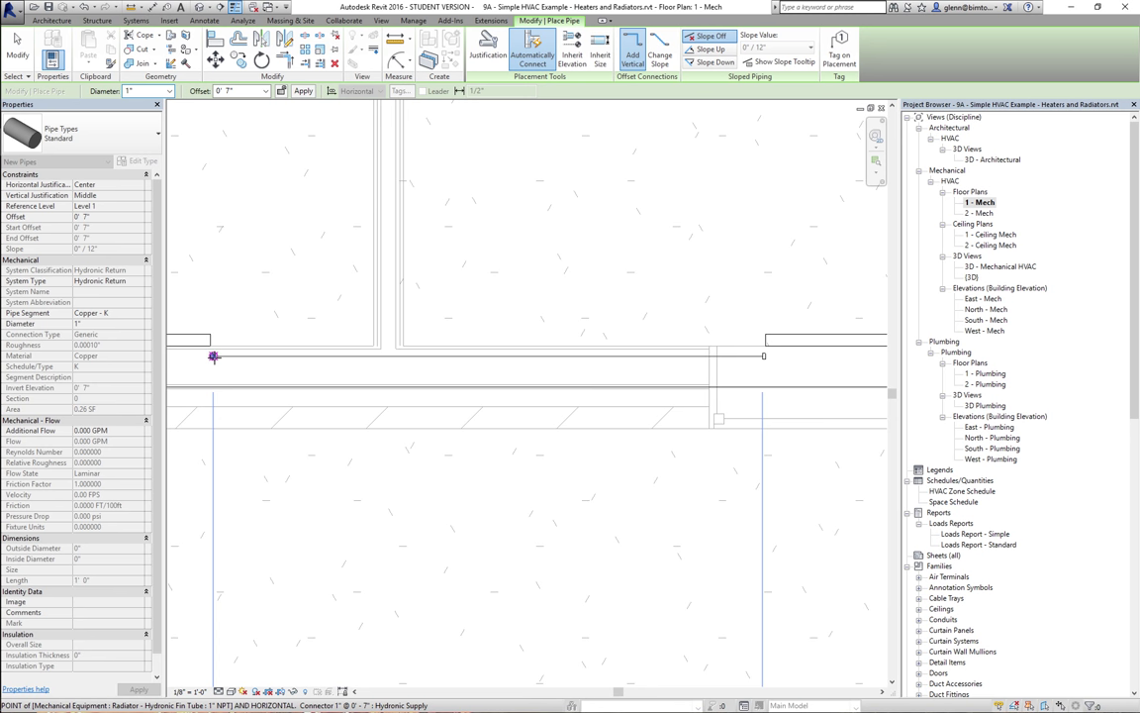
pyautogui.click(214, 356)
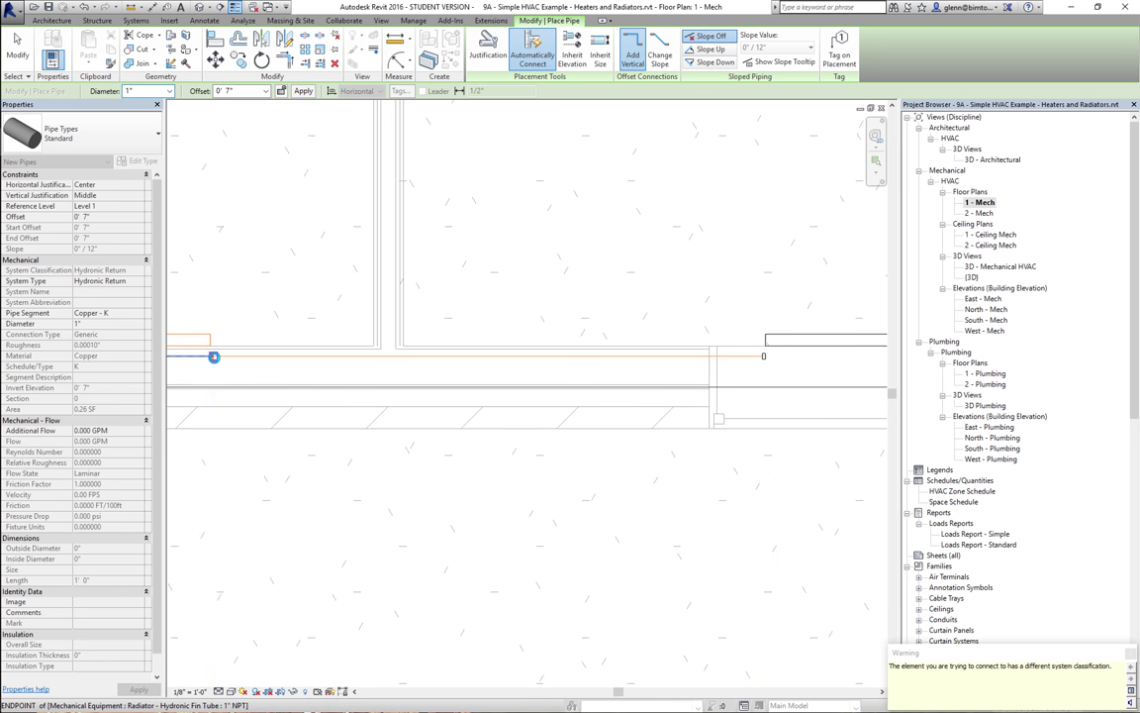
pyautogui.click(19, 52)
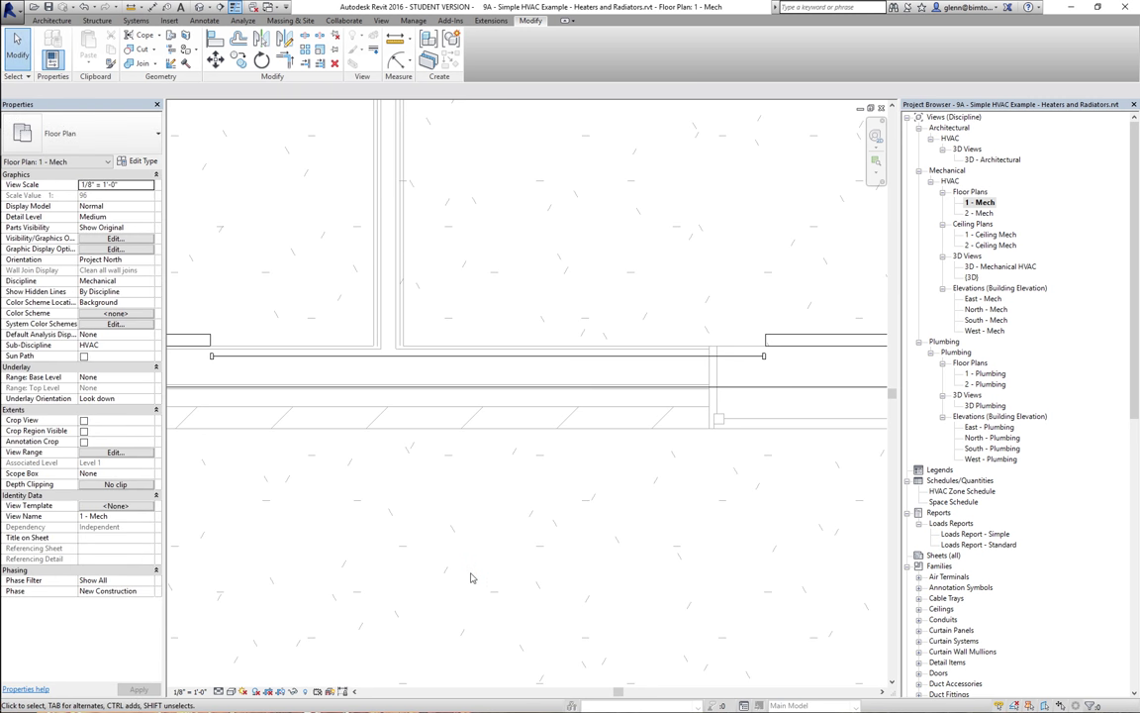
# Examine the pipe run between the two fin tube radiators in the default 3D view, then view the whole building from above.
pyautogui.click(200, 7)
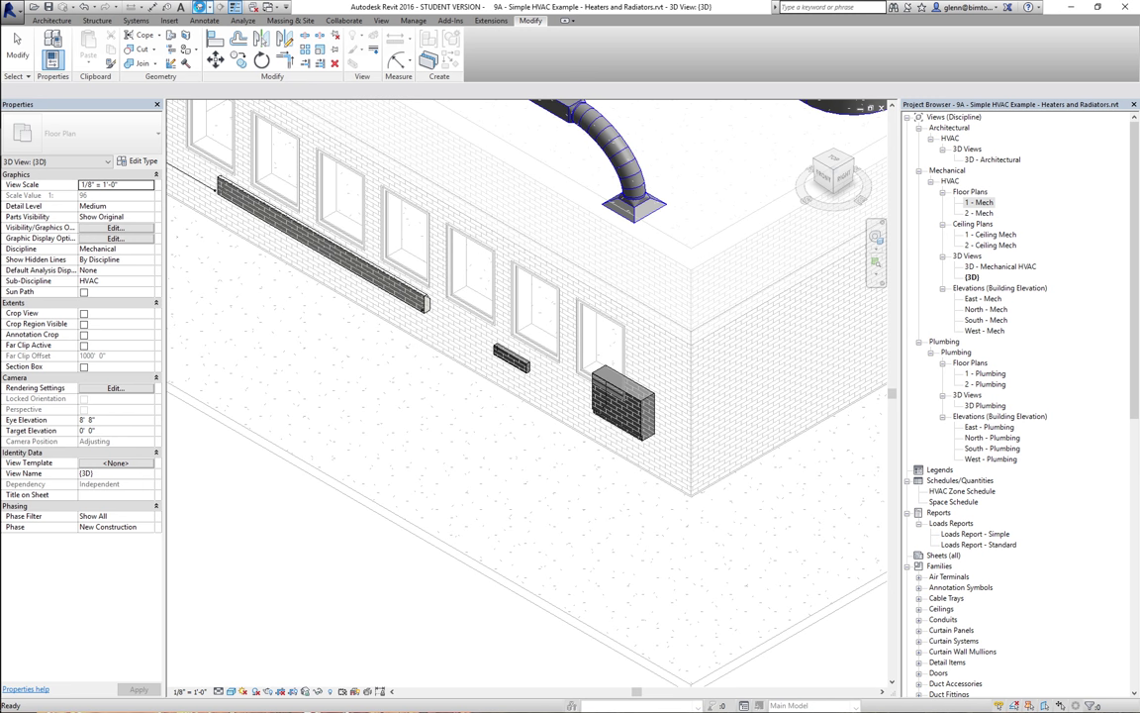
pyautogui.click(199, 7)
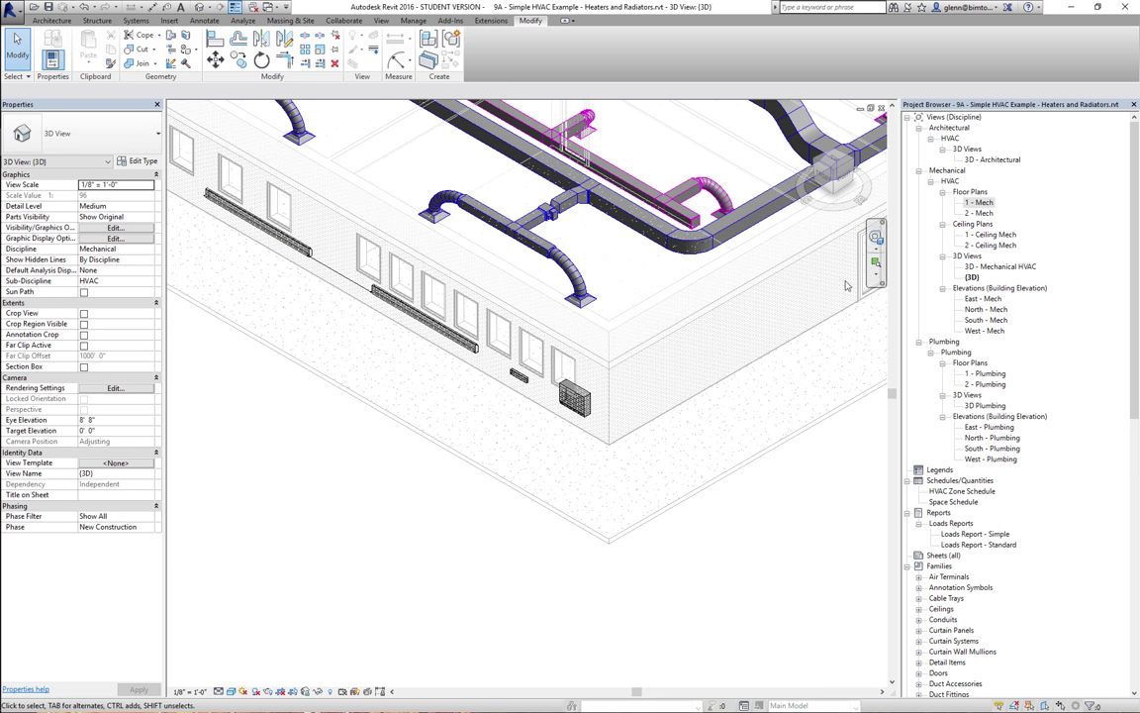
pyautogui.click(875, 262)
pyautogui.moveTo(259, 211); pyautogui.dragTo(427, 328)
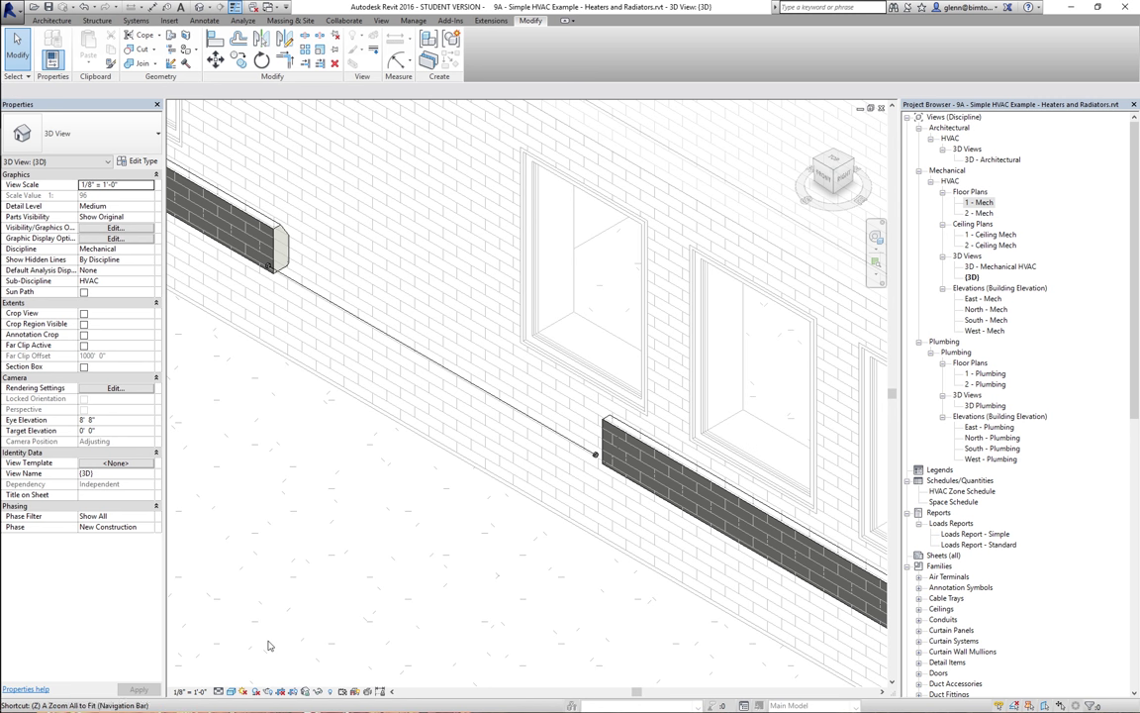
pyautogui.scroll(-3, 268, 643)
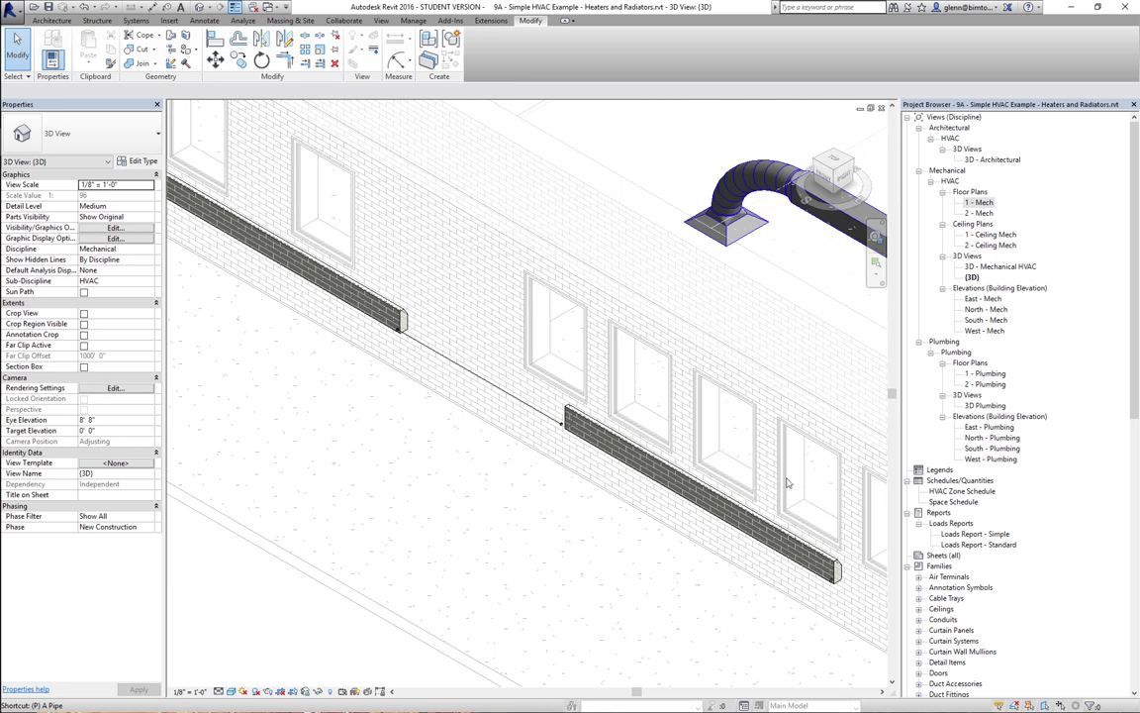
pyautogui.click(834, 168)
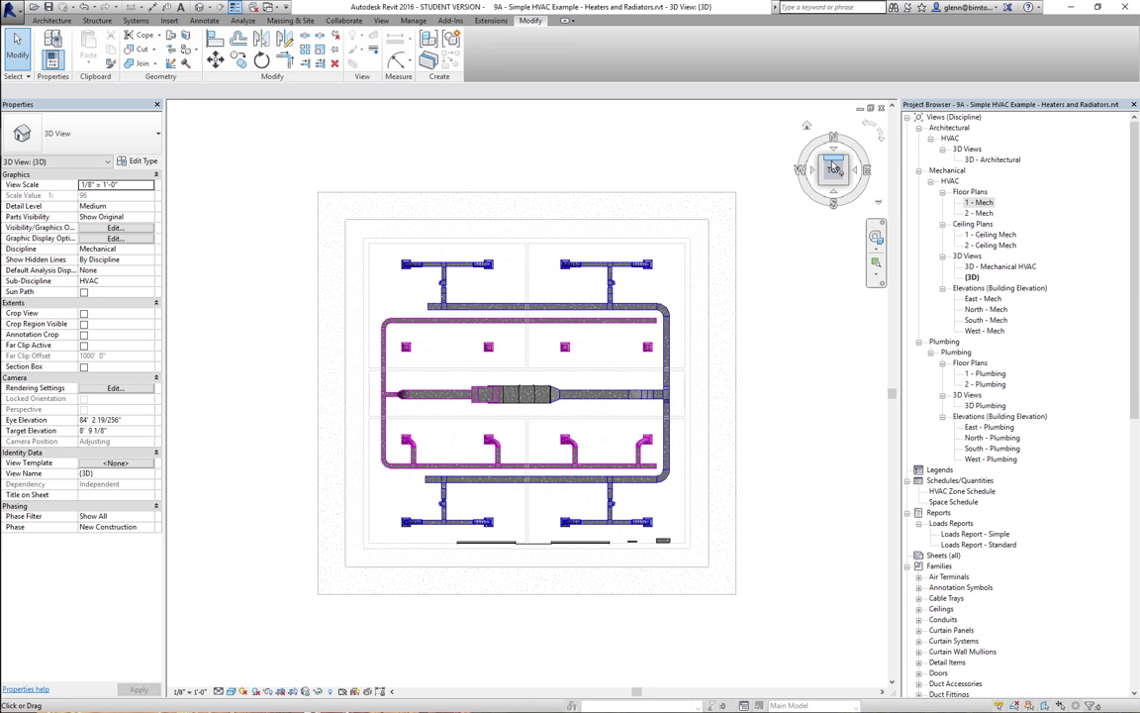
pyautogui.click(874, 262)
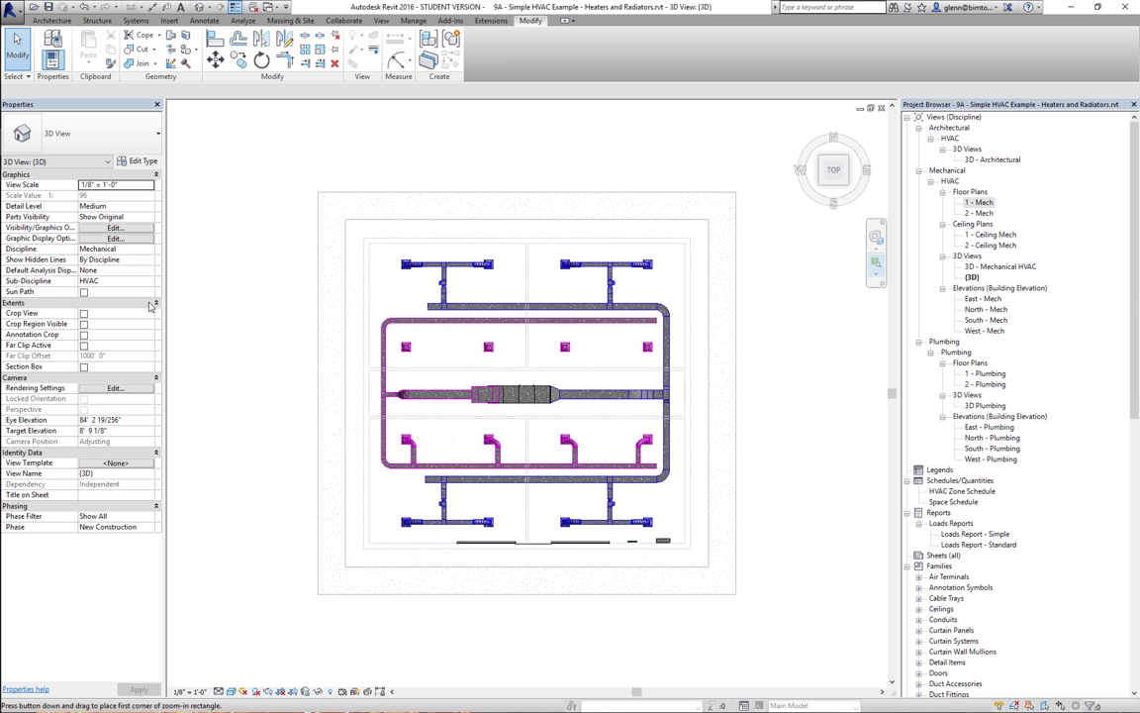
pyautogui.press('Escape')
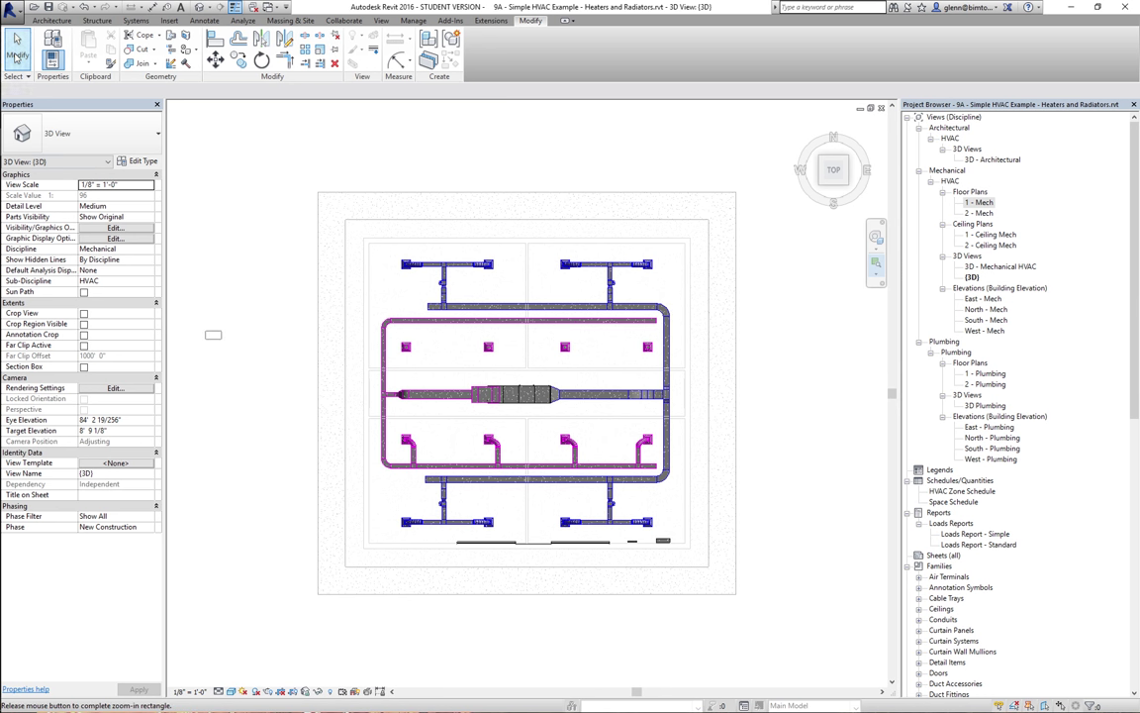
# Open the "1 - Mech" floor plan and set its view range top to Associated Level (Level 1) with a 6' offset.
pyautogui.doubleClick(981, 203)
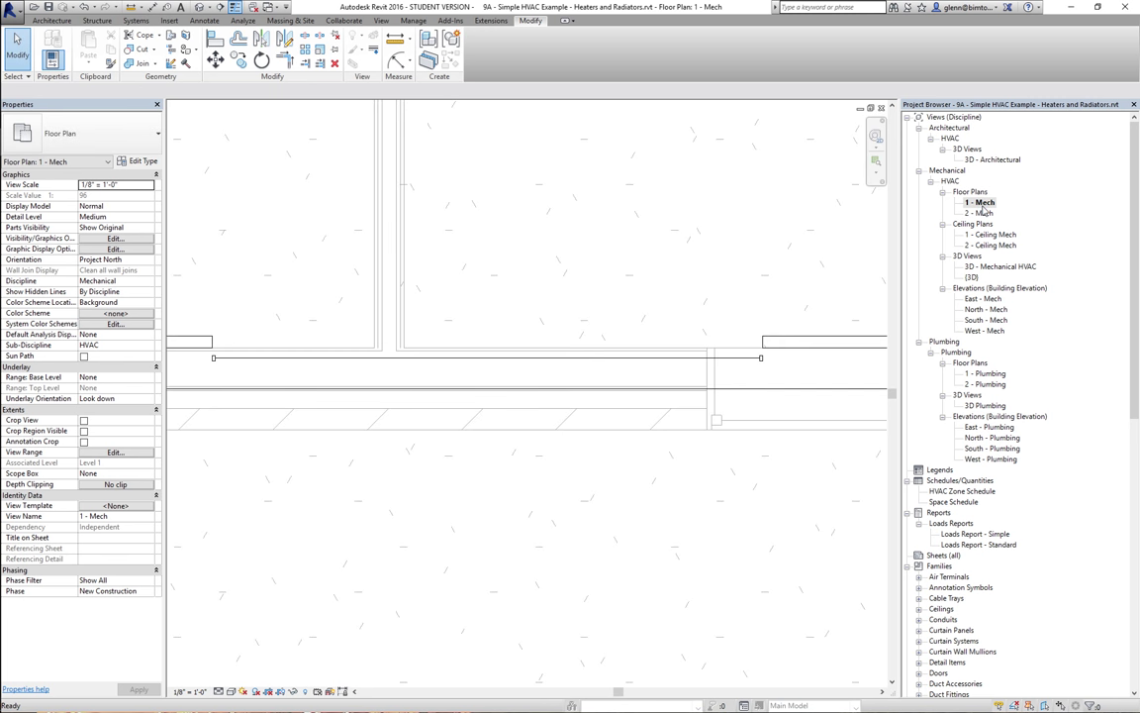
pyautogui.press('z')
pyautogui.press('f')
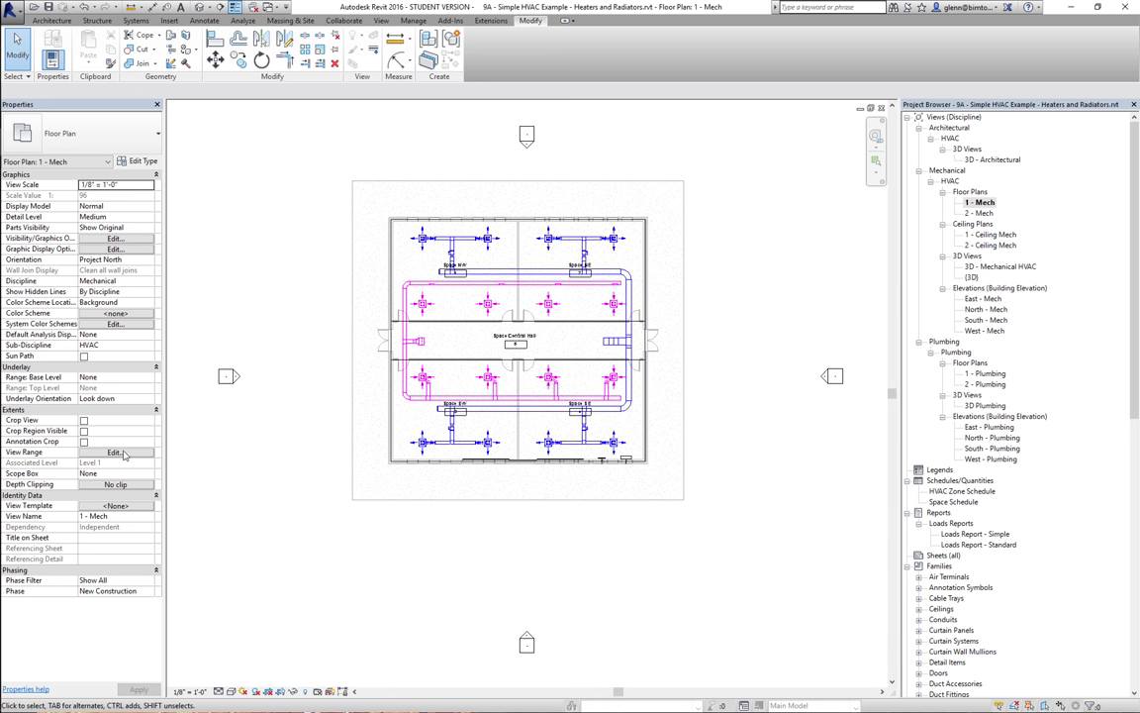
pyautogui.click(116, 452)
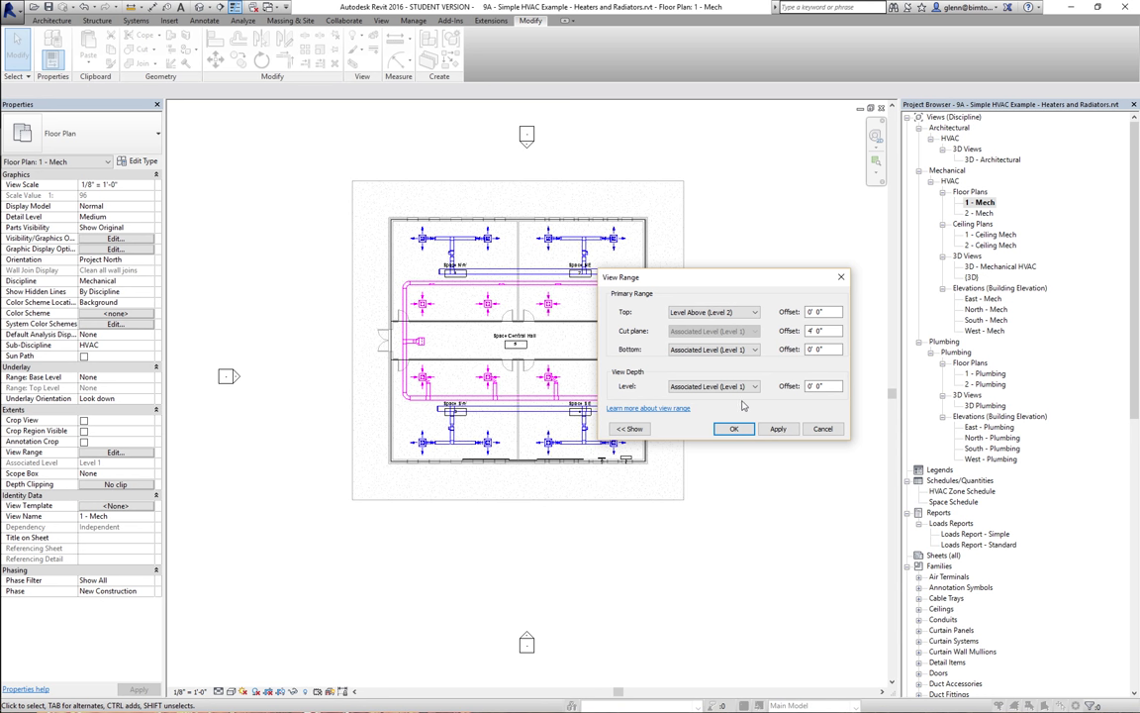
pyautogui.click(754, 311)
pyautogui.click(706, 322)
pyautogui.press('Tab')
pyautogui.write('6')
pyautogui.click(734, 429)
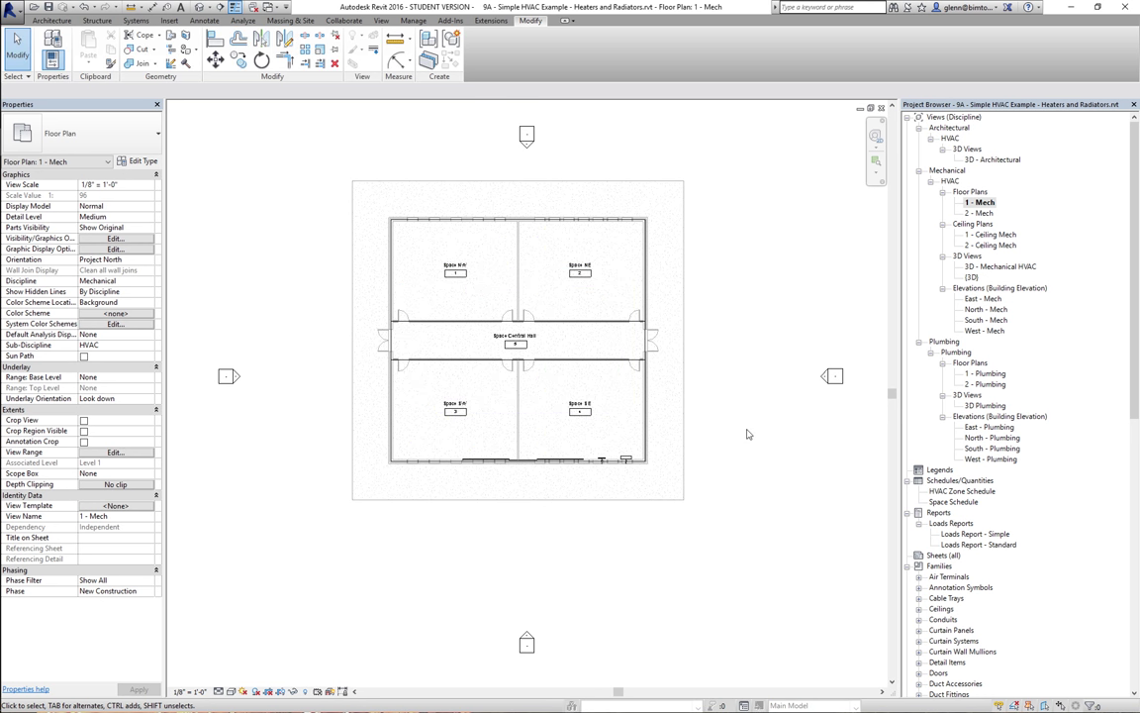
# Start the Pipe command in the "1 - Mech" plan with a diameter of 1/2".
pyautogui.press('z')
pyautogui.press('r')
pyautogui.moveTo(399, 219); pyautogui.dragTo(731, 474)
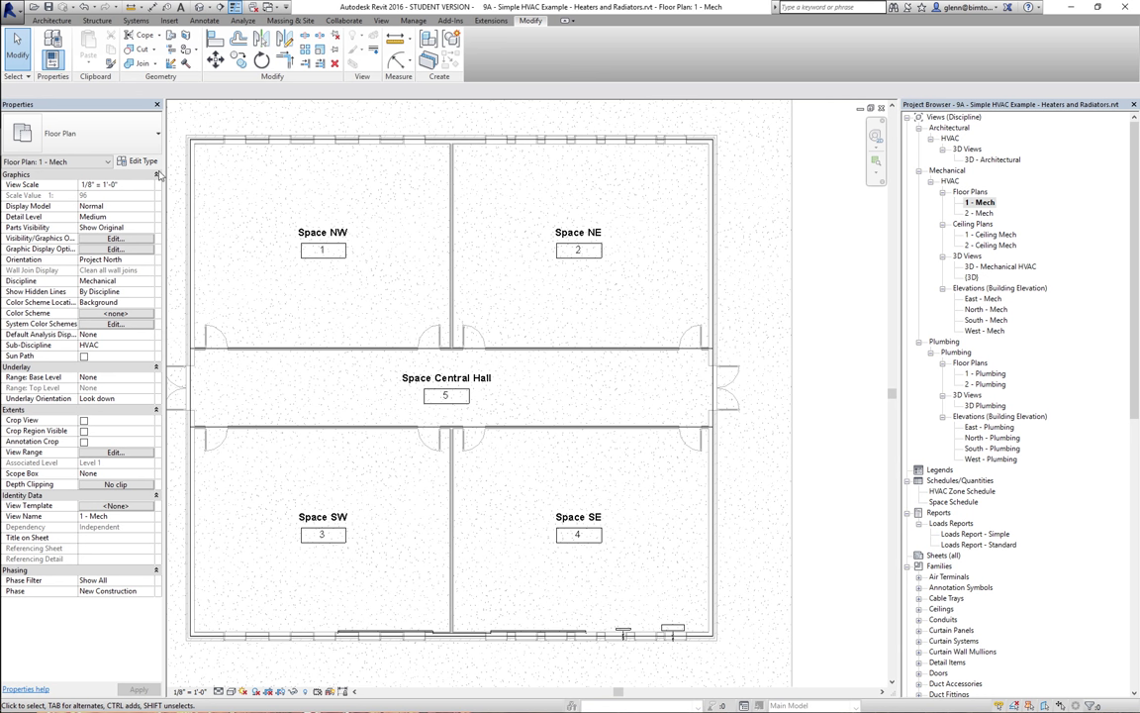
pyautogui.click(137, 20)
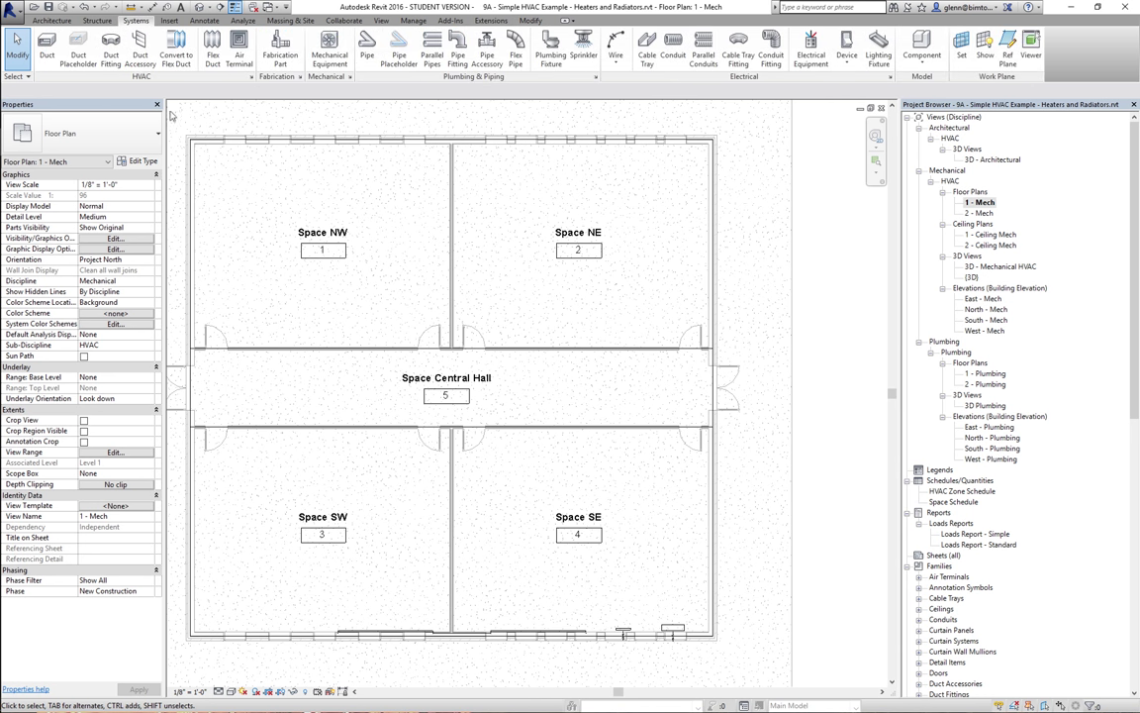
pyautogui.click(368, 60)
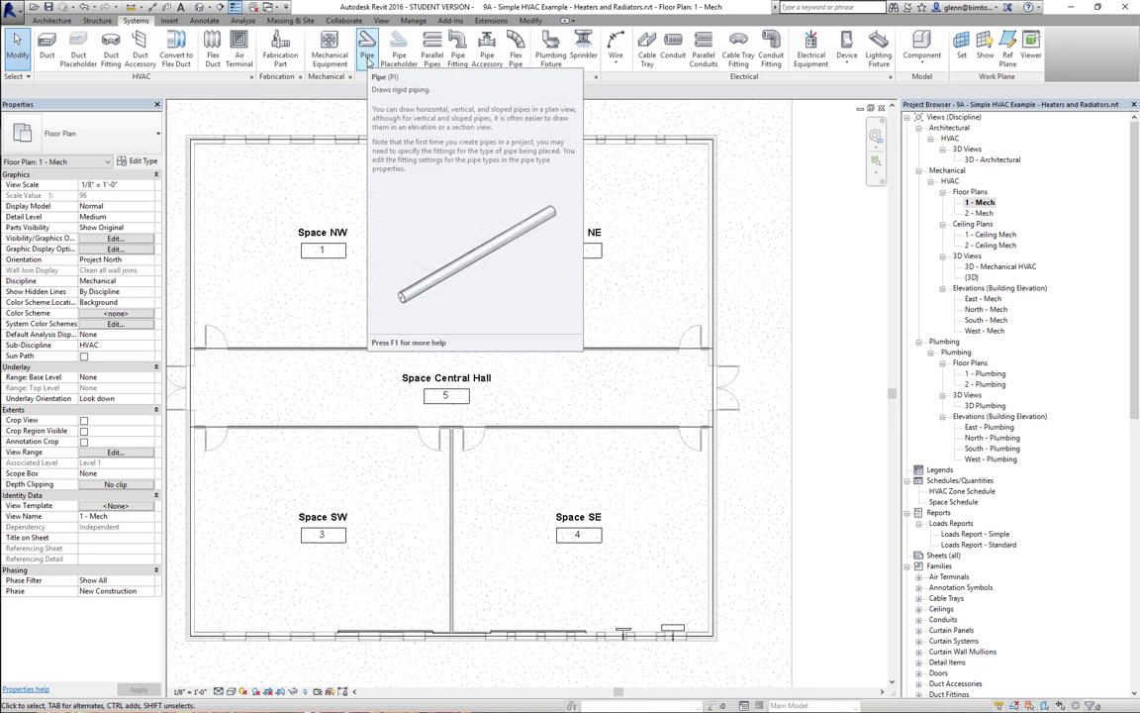
pyautogui.click(367, 59)
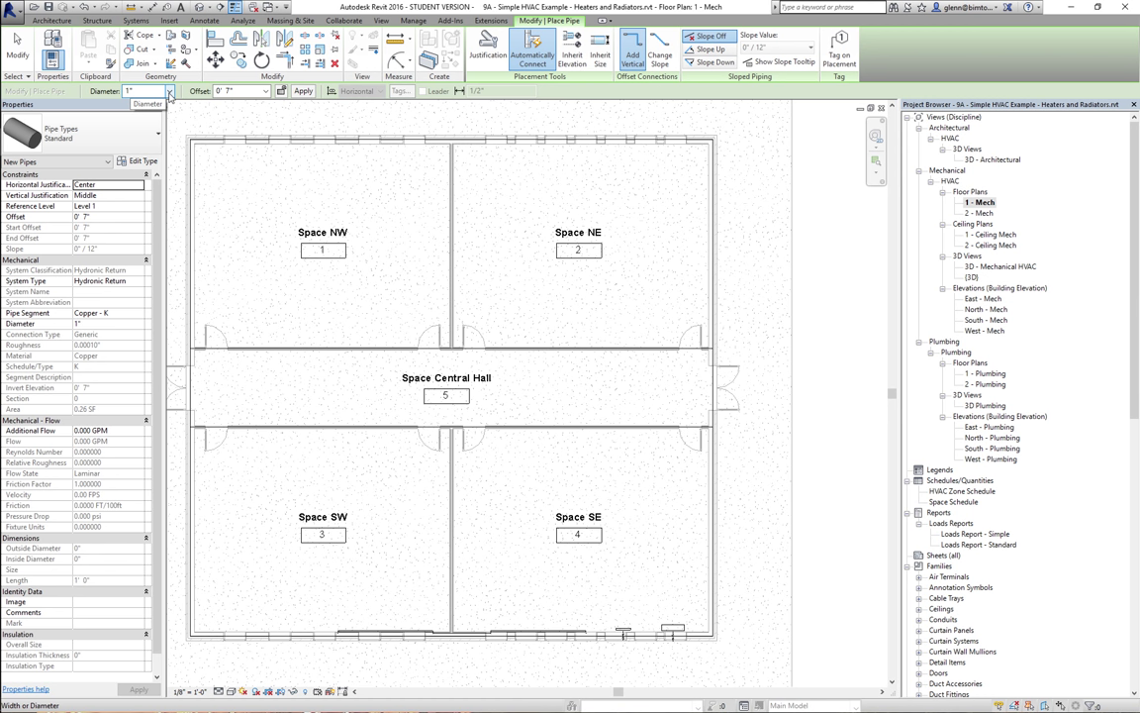
pyautogui.click(169, 91)
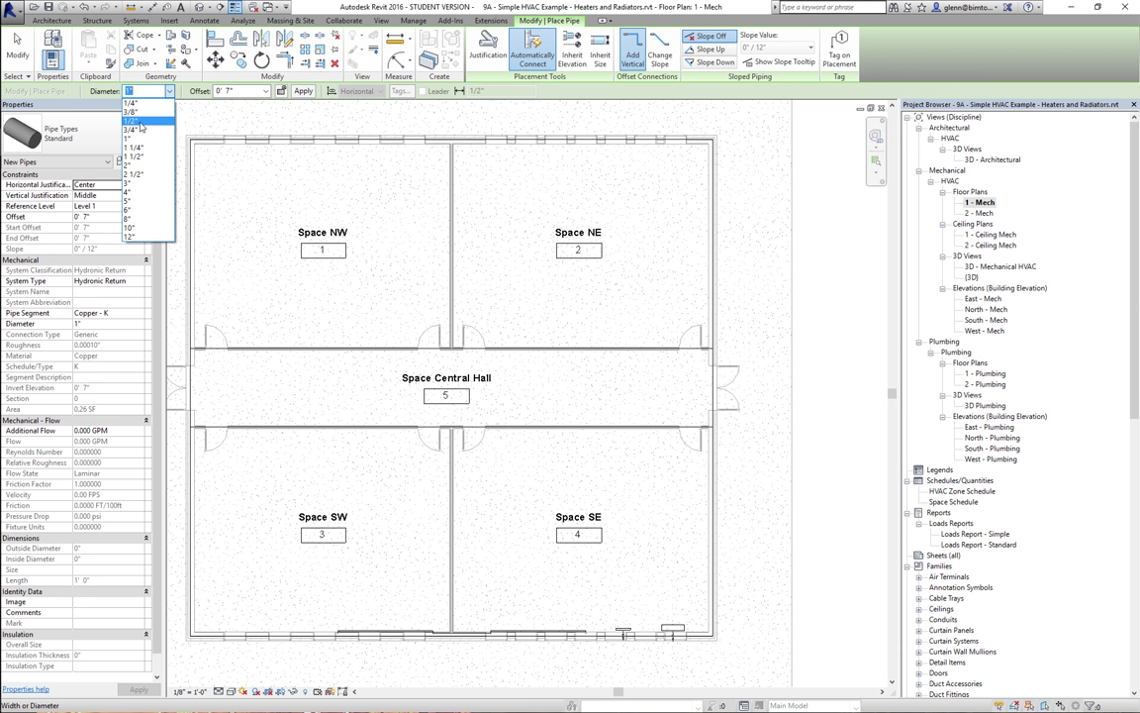
pyautogui.click(139, 122)
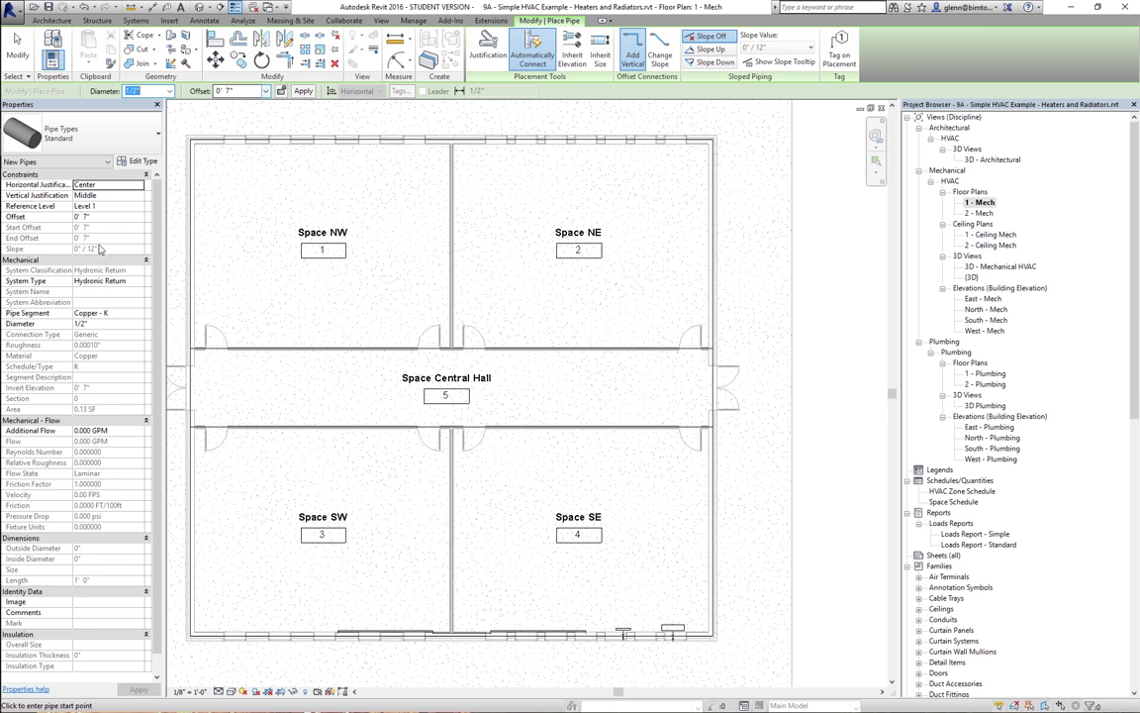
# Set the new pipe's offset to -2" and its system type to Hydronic Supply.
pyautogui.click(120, 216)
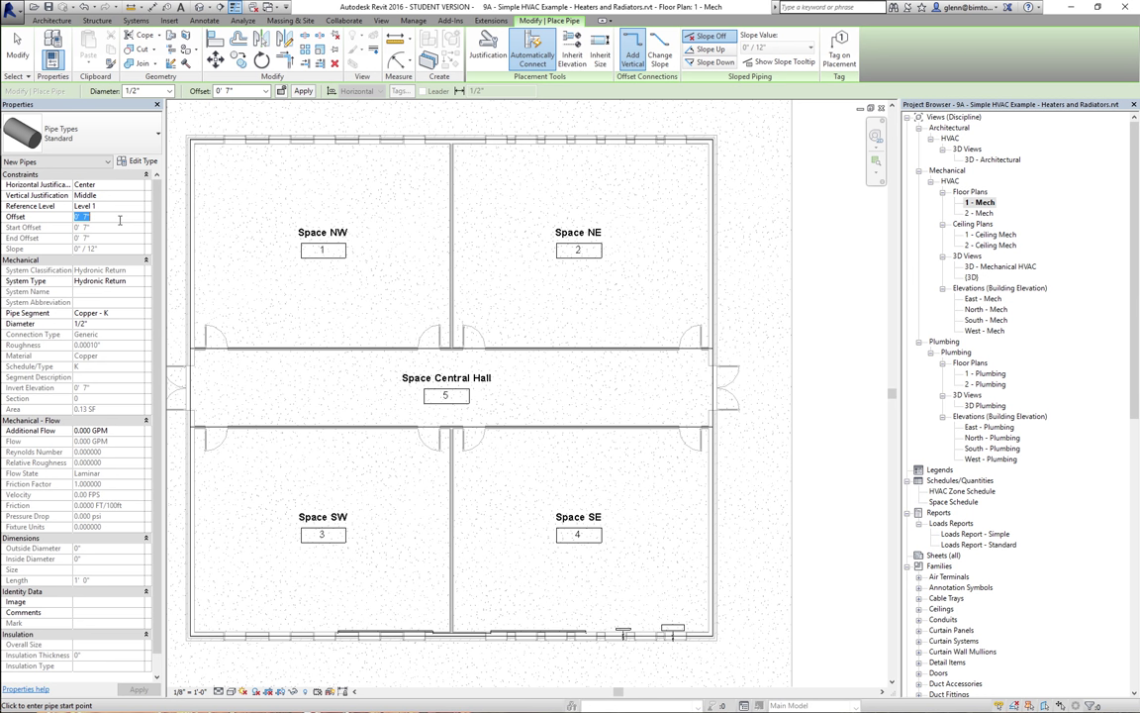
pyautogui.write('-2"')
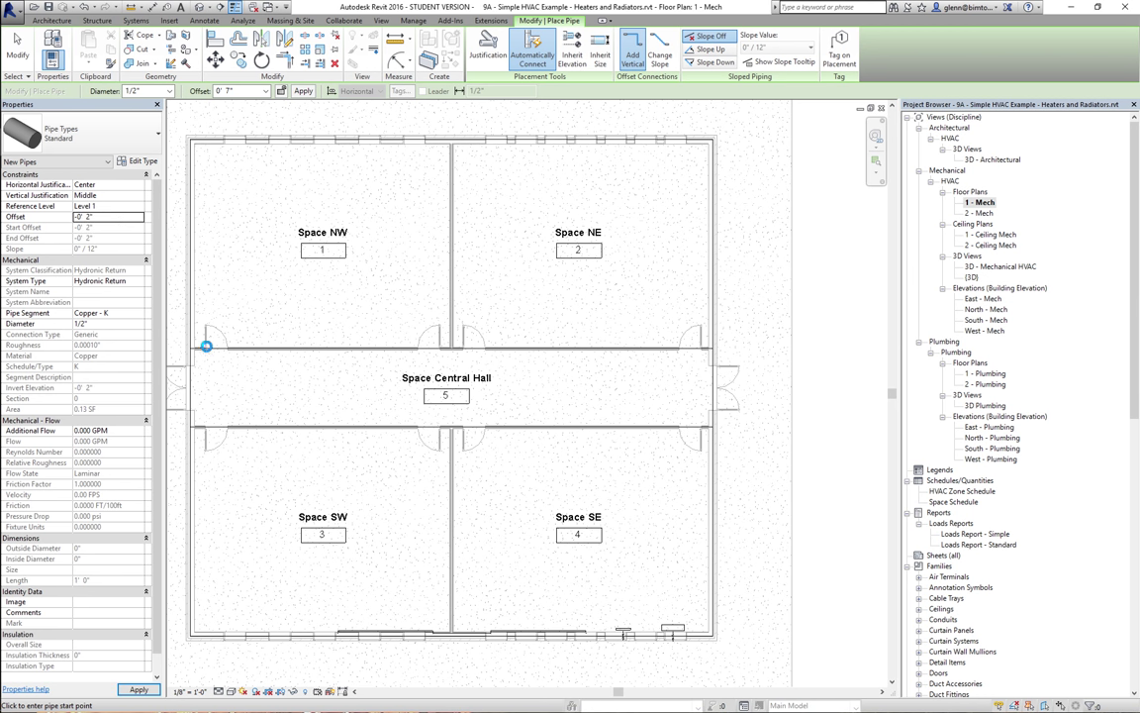
pyautogui.click(134, 281)
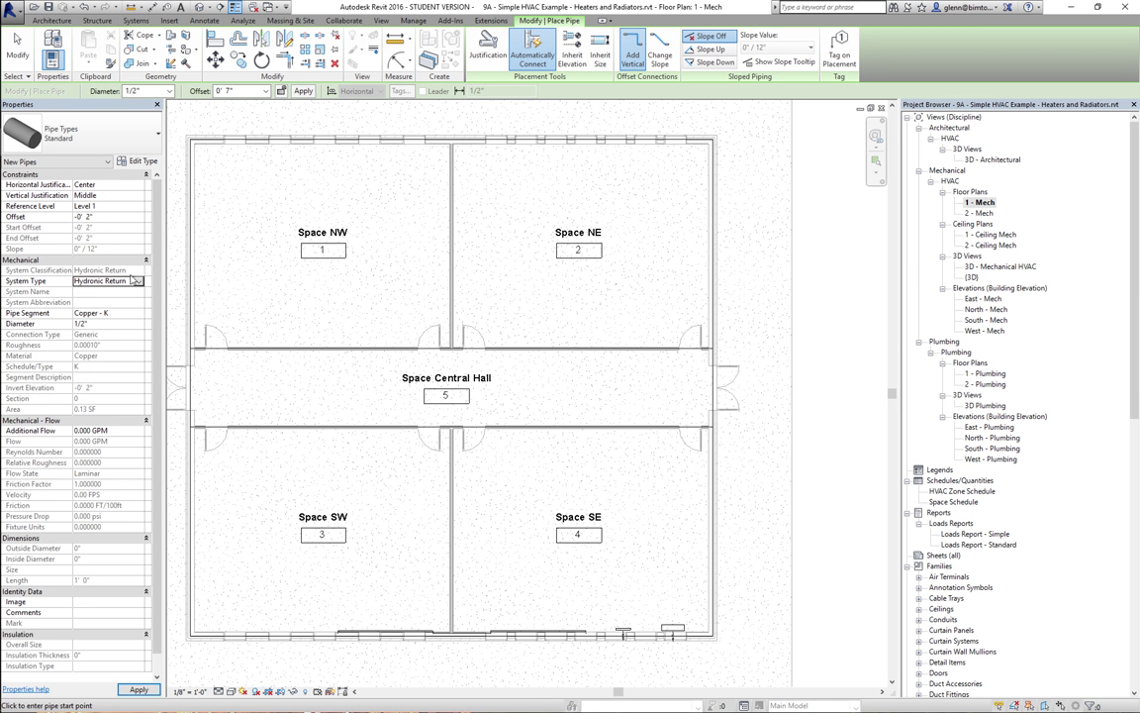
pyautogui.click(138, 282)
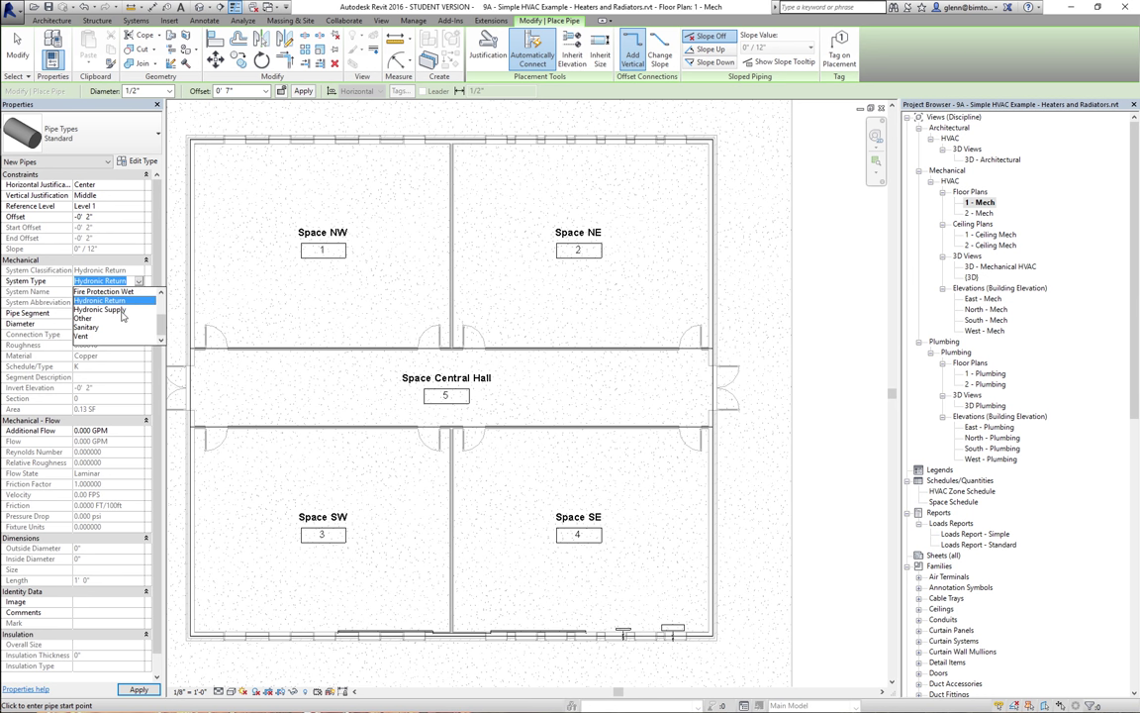
pyautogui.click(120, 309)
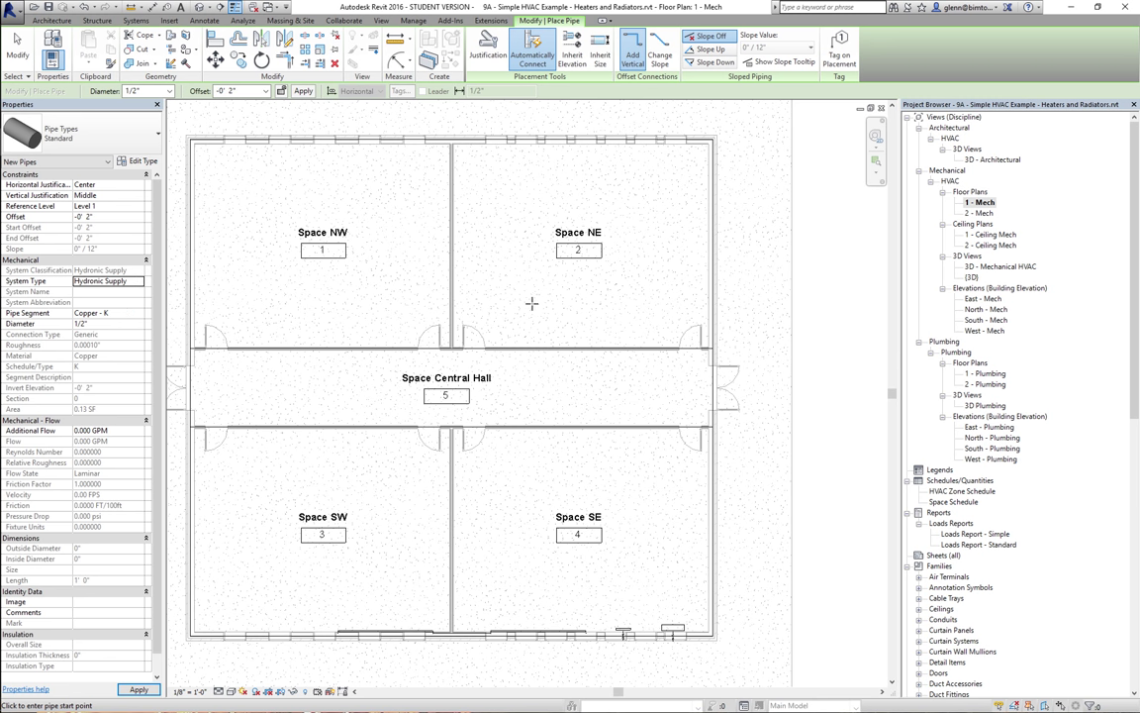
pyautogui.press('Escape')
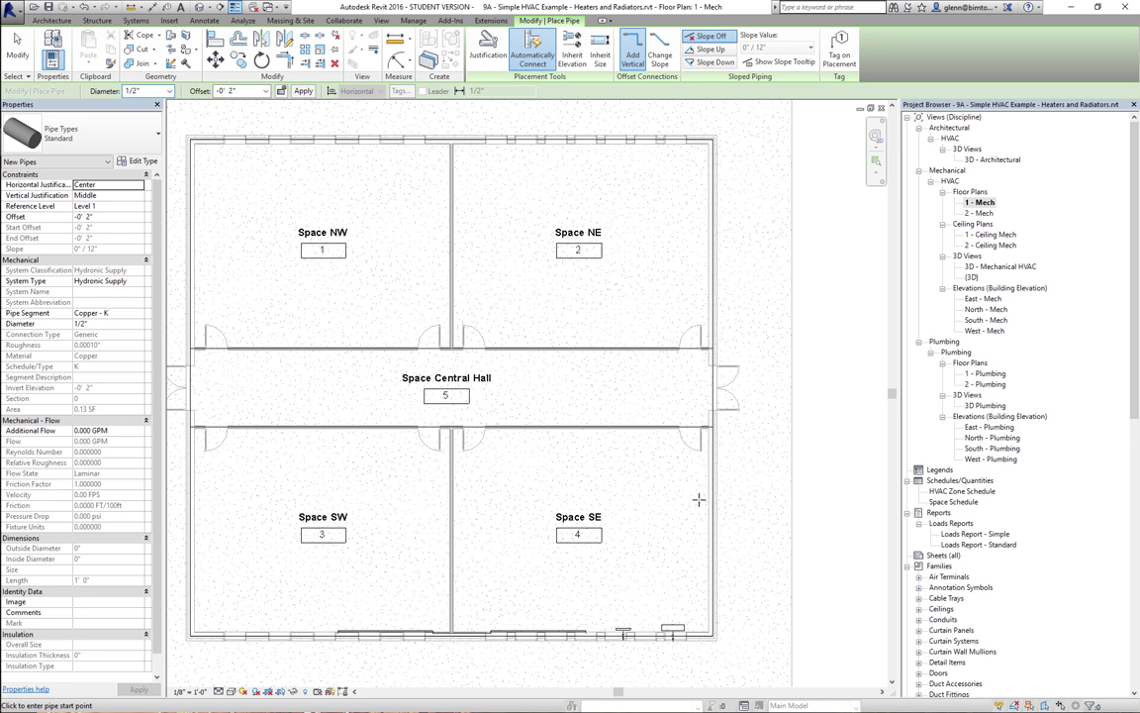
pyautogui.press('super+a')
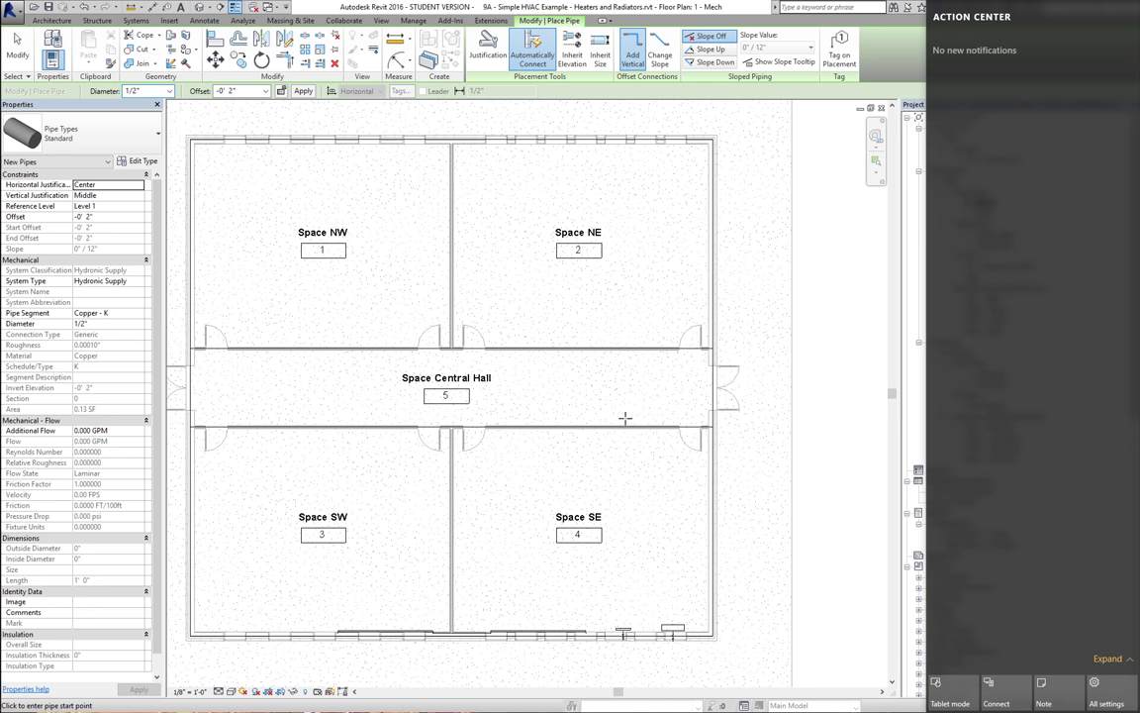
pyautogui.click(619, 420)
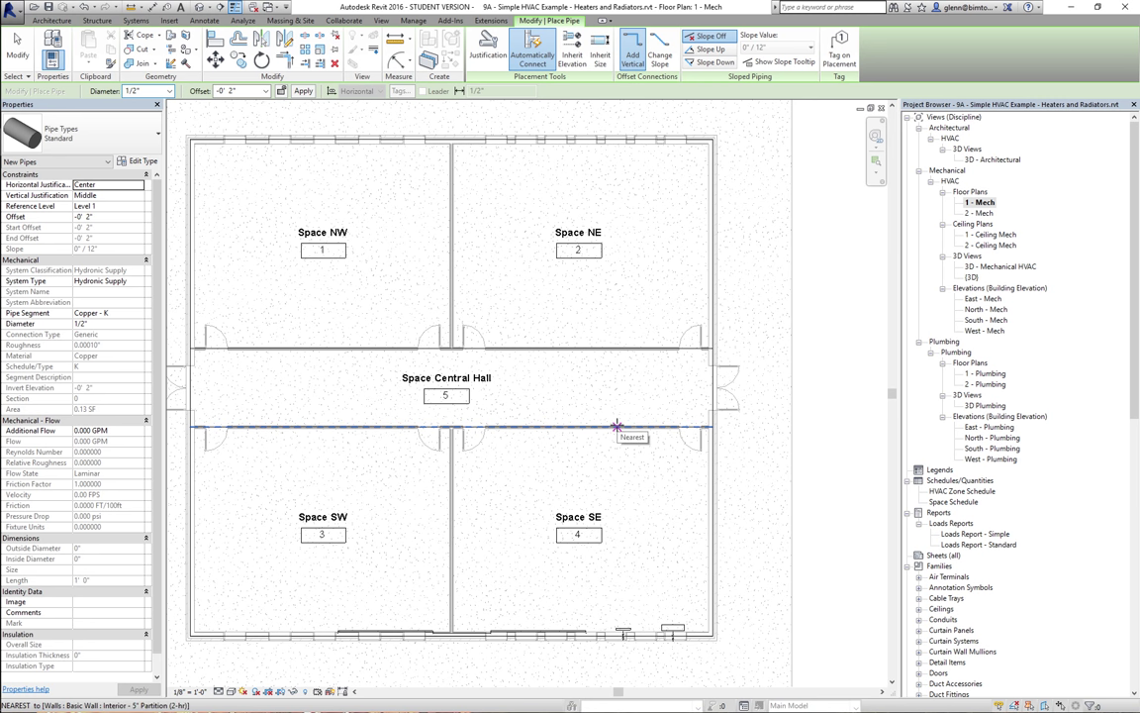
pyautogui.click(617, 427)
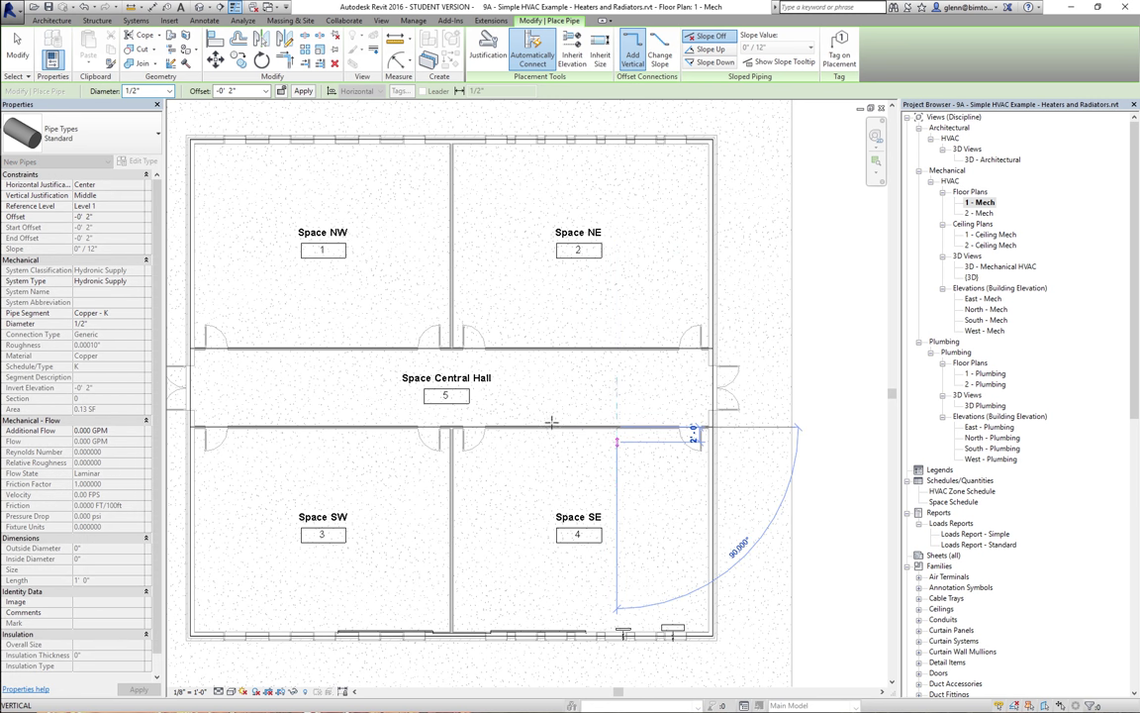
pyautogui.click(17, 55)
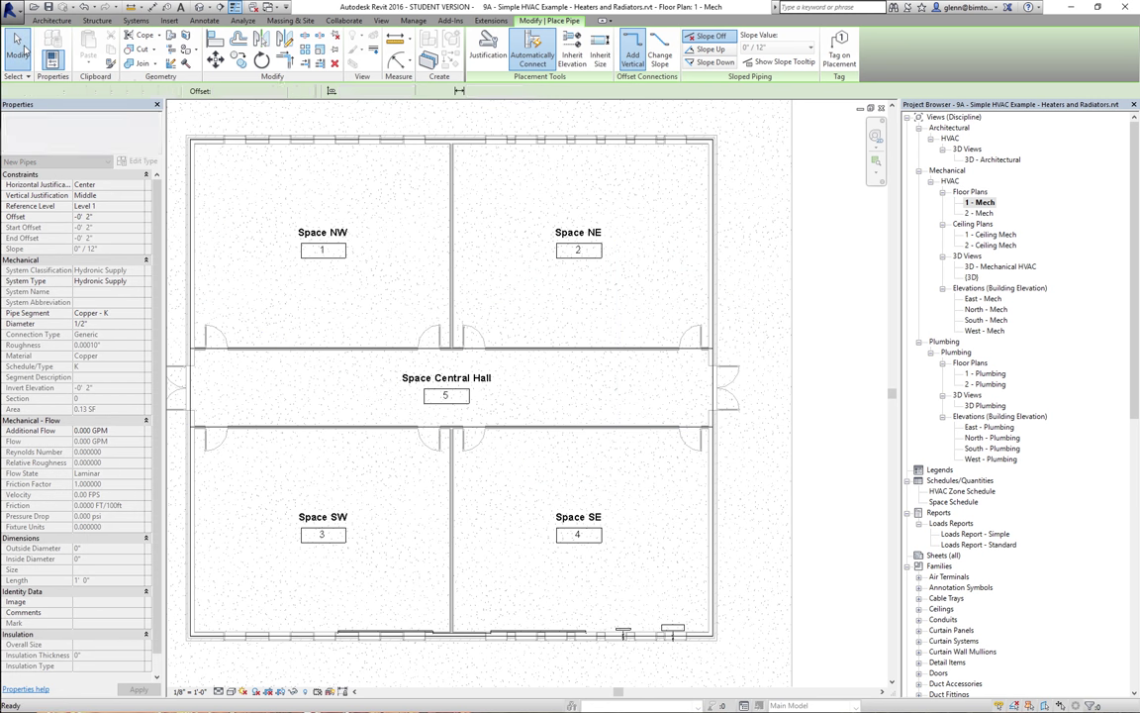
# Set the "1 - Mech" view range's bottom offset and view depth offset to -1'.
pyautogui.click(131, 505)
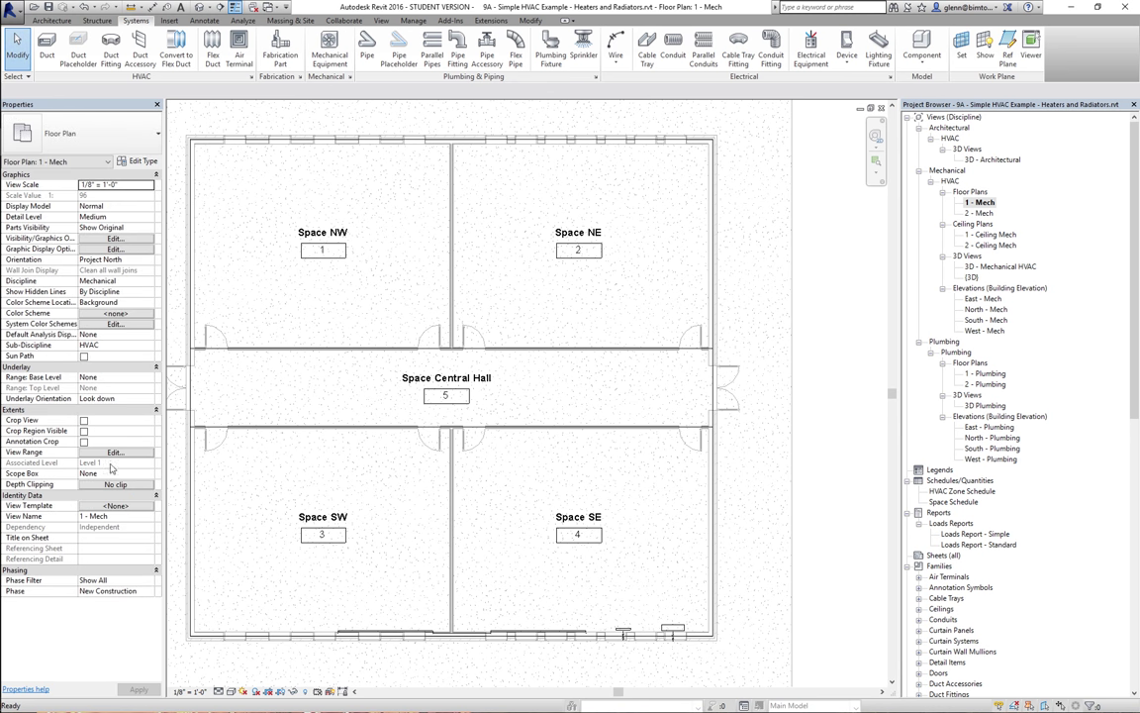
pyautogui.click(115, 452)
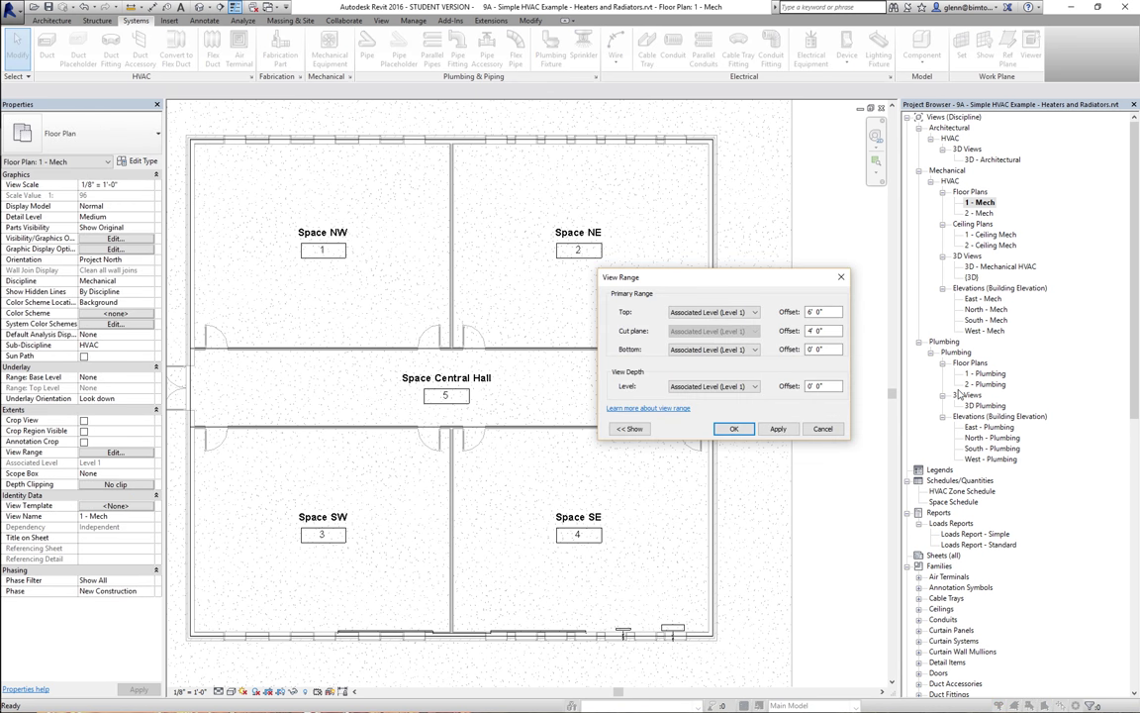
pyautogui.moveTo(813, 386); pyautogui.dragTo(791, 388)
pyautogui.write('-1')
pyautogui.click(838, 349)
pyautogui.moveTo(838, 349); pyautogui.dragTo(806, 351)
pyautogui.write('-1')
pyautogui.click(729, 429)
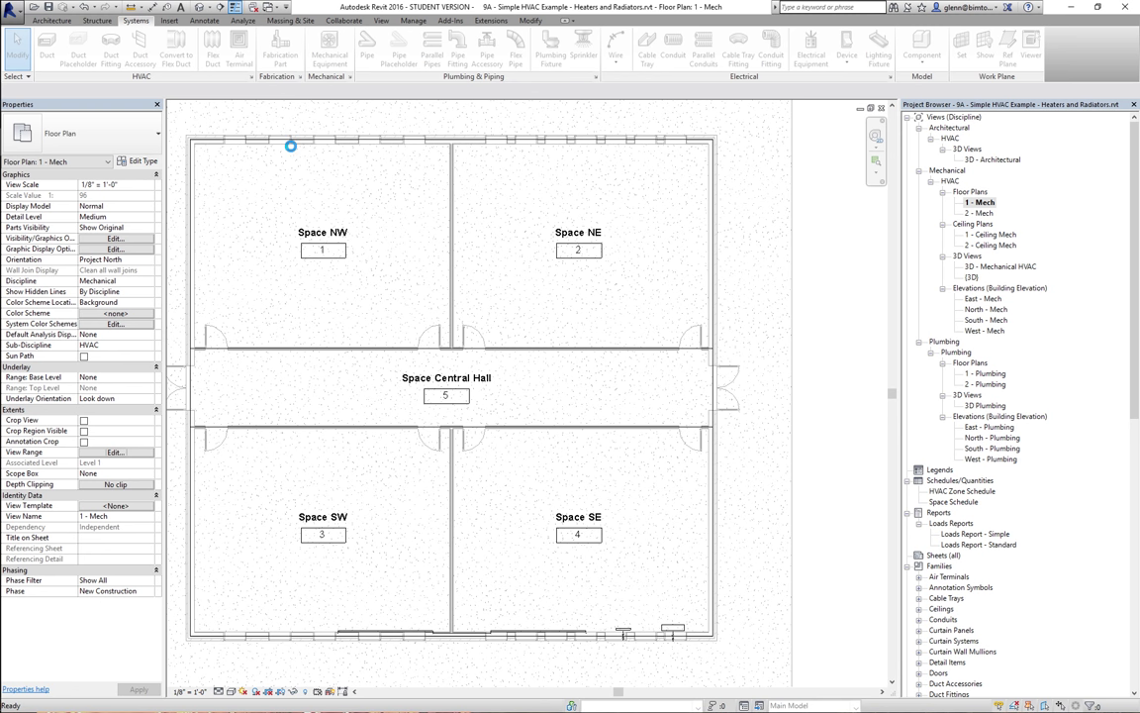
# Draw a 1/2" supply pipe from the hall wall into Space SE, east toward the outer wall, and about 23' south along it.
pyautogui.click(630, 440)
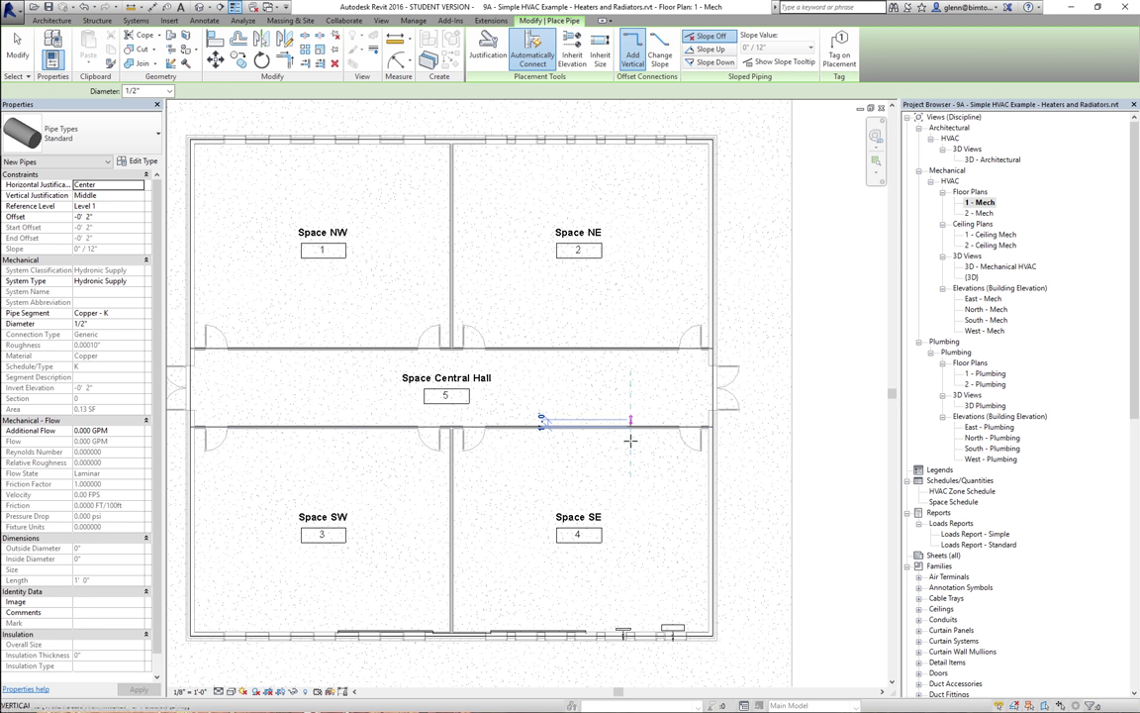
pyautogui.click(631, 441)
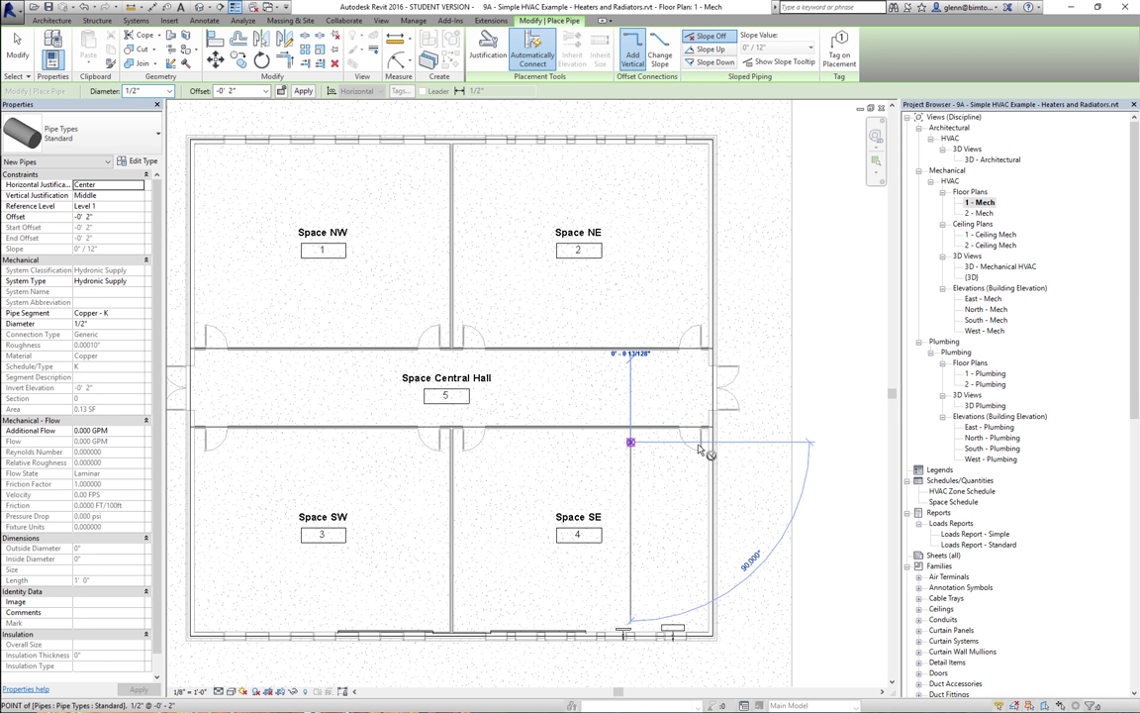
pyautogui.click(701, 450)
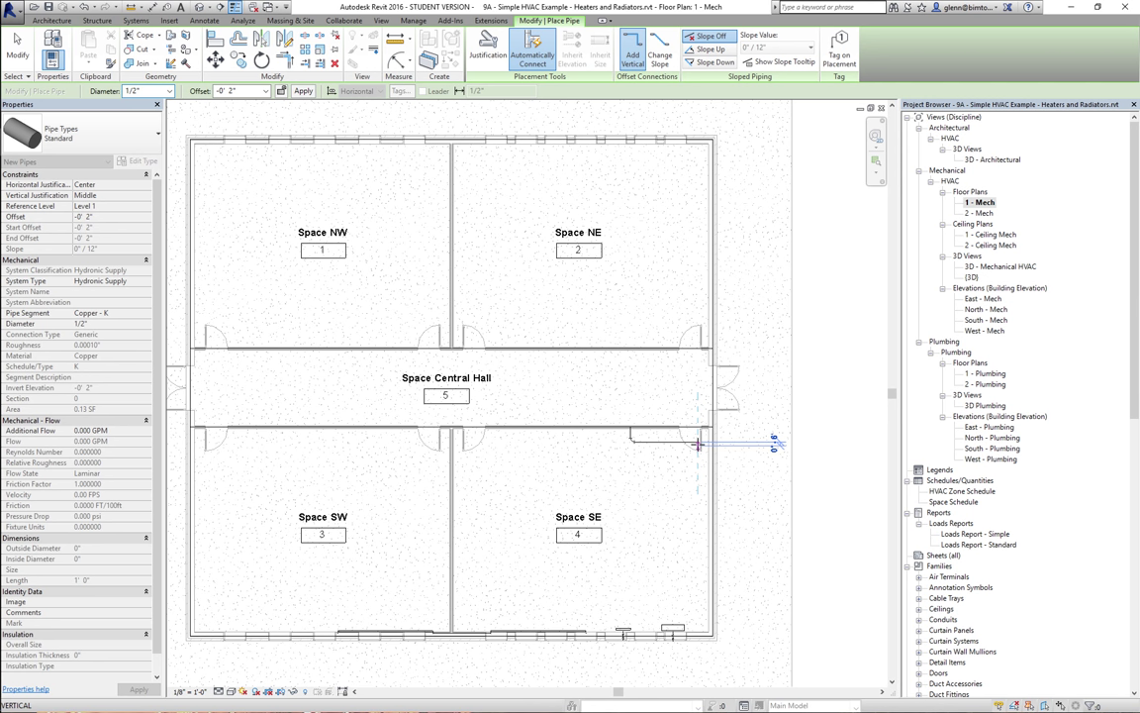
pyautogui.click(690, 614)
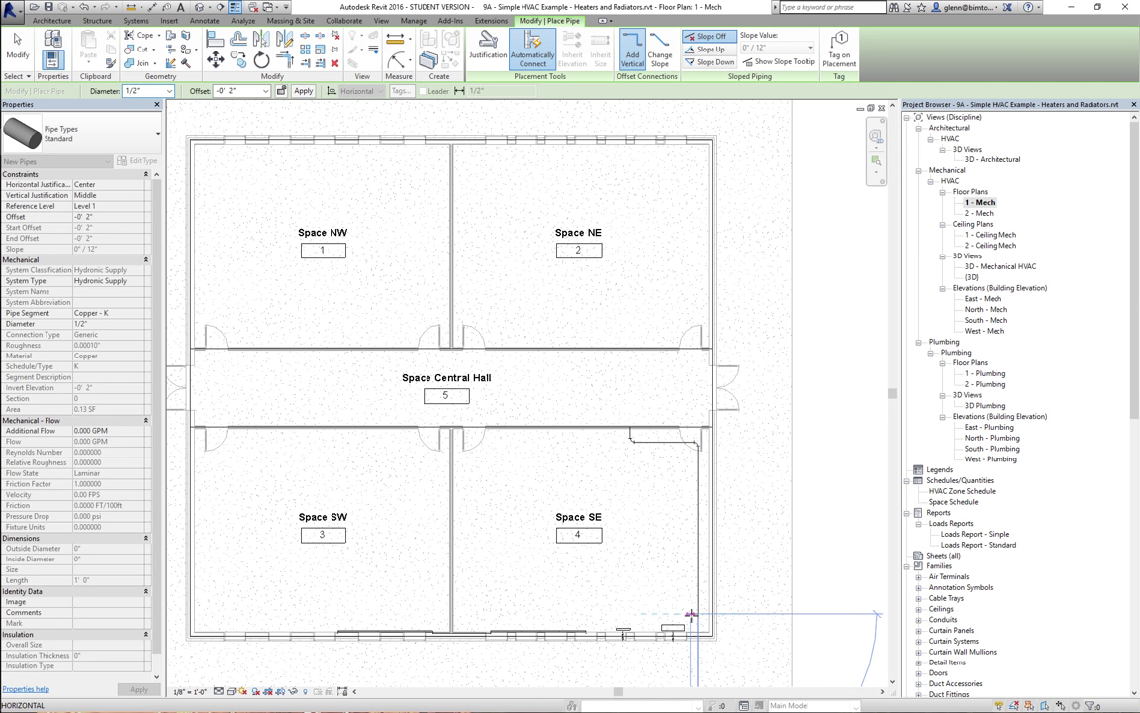
pyautogui.click(22, 54)
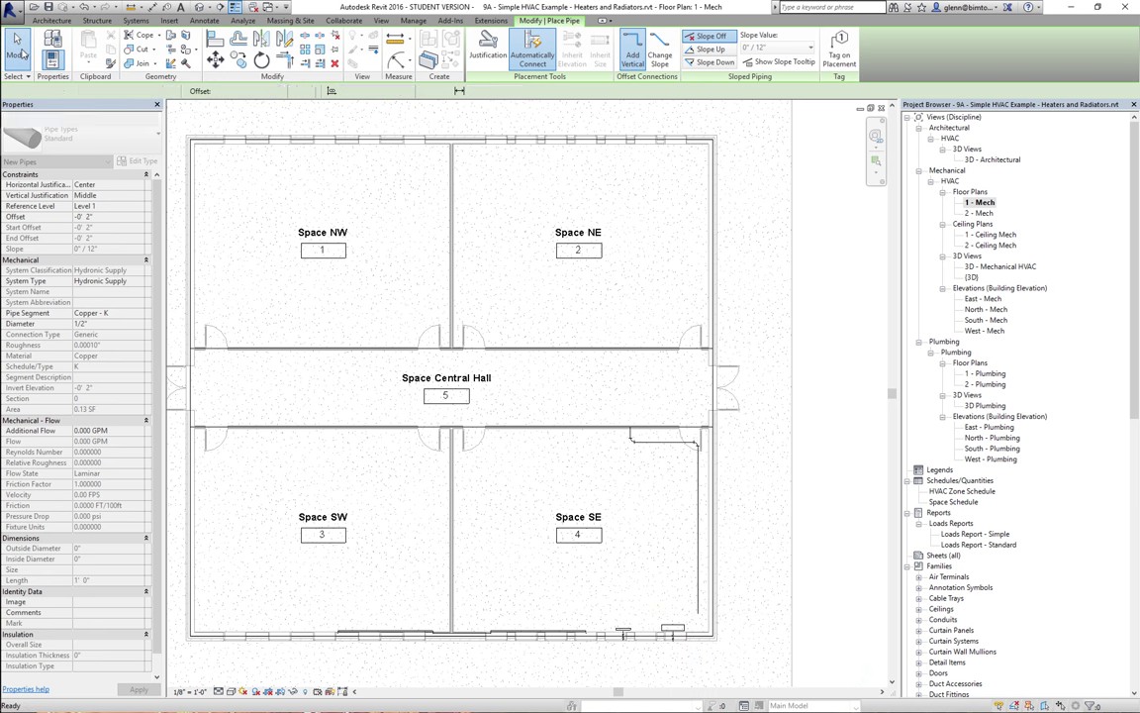
# Set the floor plan's detail level to Fine for viewing the Space SE piping.
pyautogui.click(875, 164)
pyautogui.moveTo(453, 415); pyautogui.dragTo(761, 632)
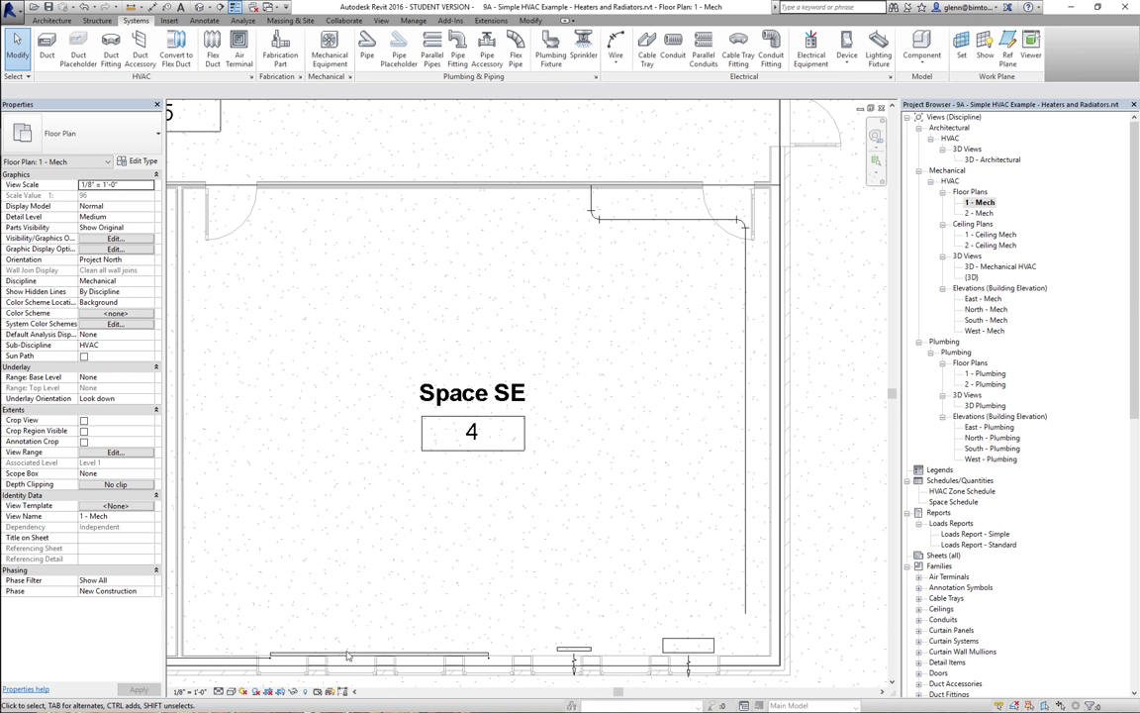
pyautogui.click(220, 692)
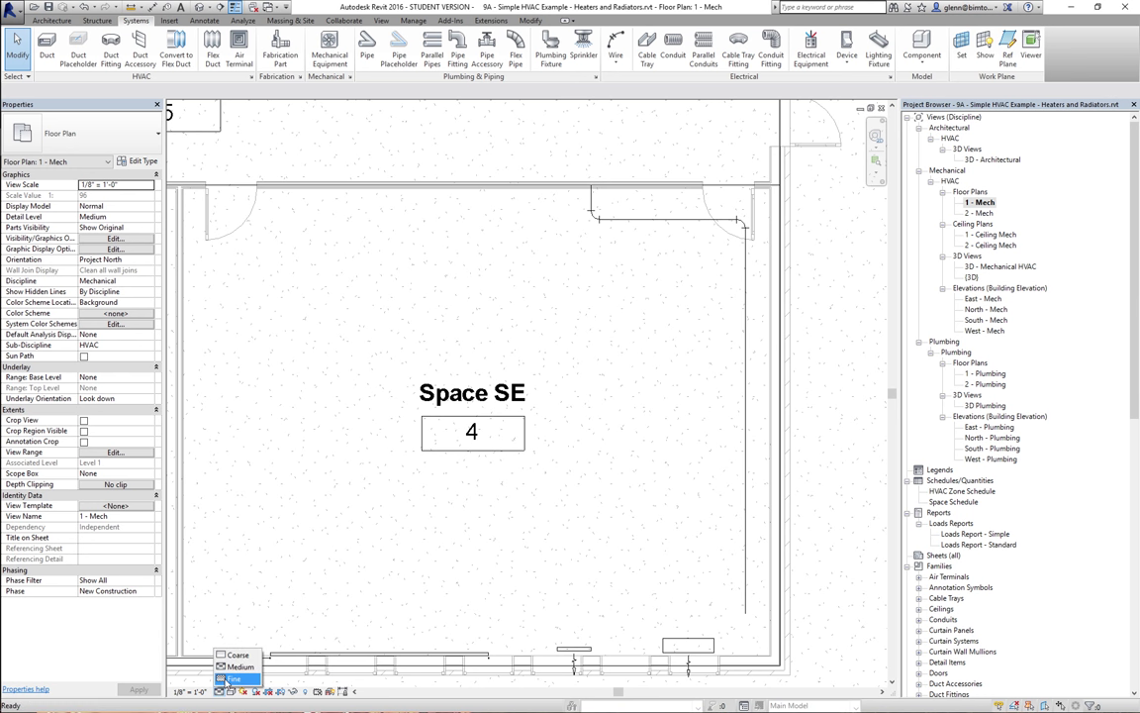
pyautogui.click(234, 679)
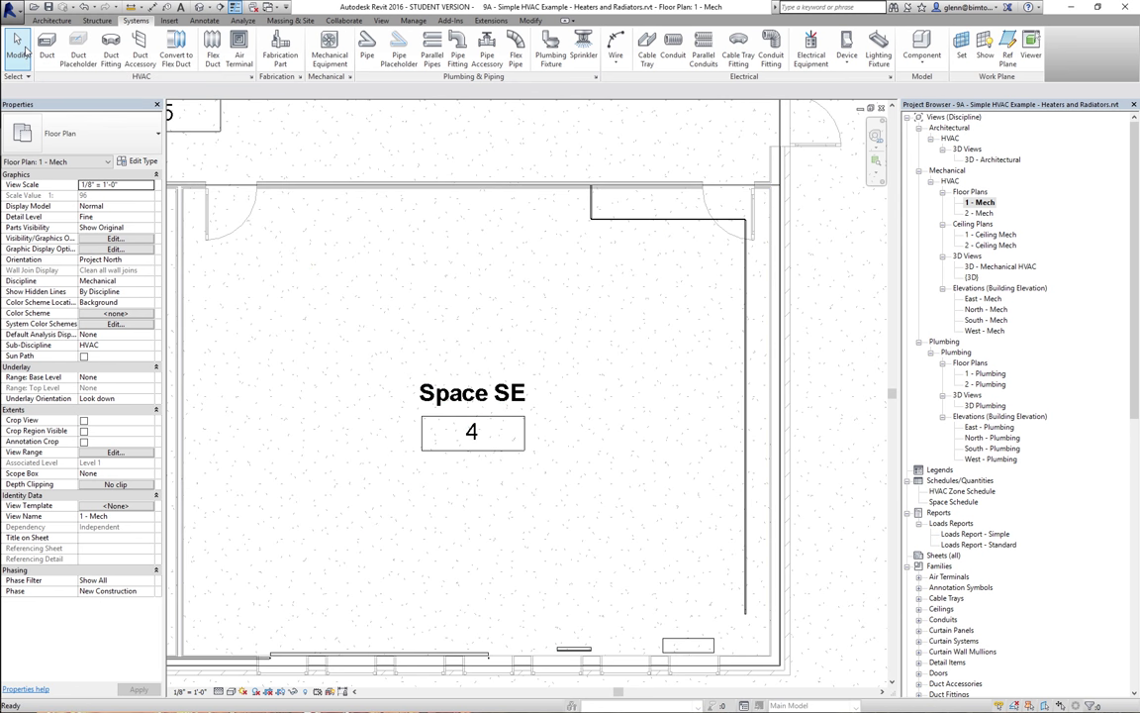
# Shorten the pipe along Space SE's east wall from its north end to about 21' 6", separating it from the elbow.
pyautogui.click(746, 348)
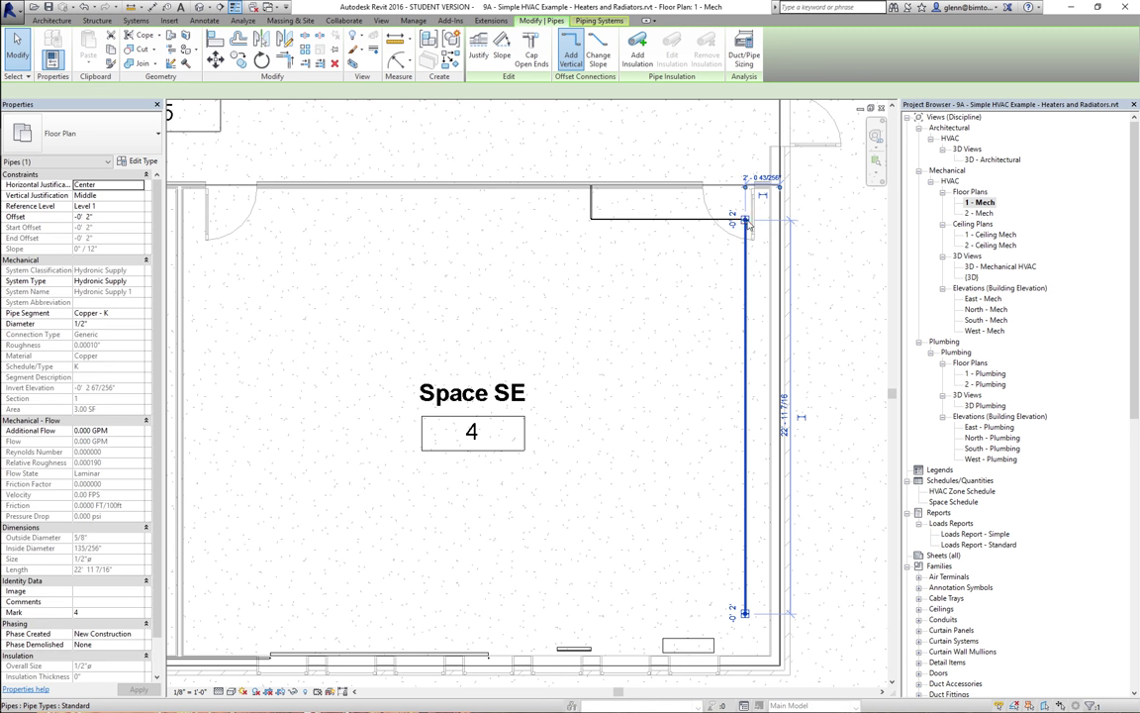
pyautogui.moveTo(746, 220); pyautogui.dragTo(744, 246)
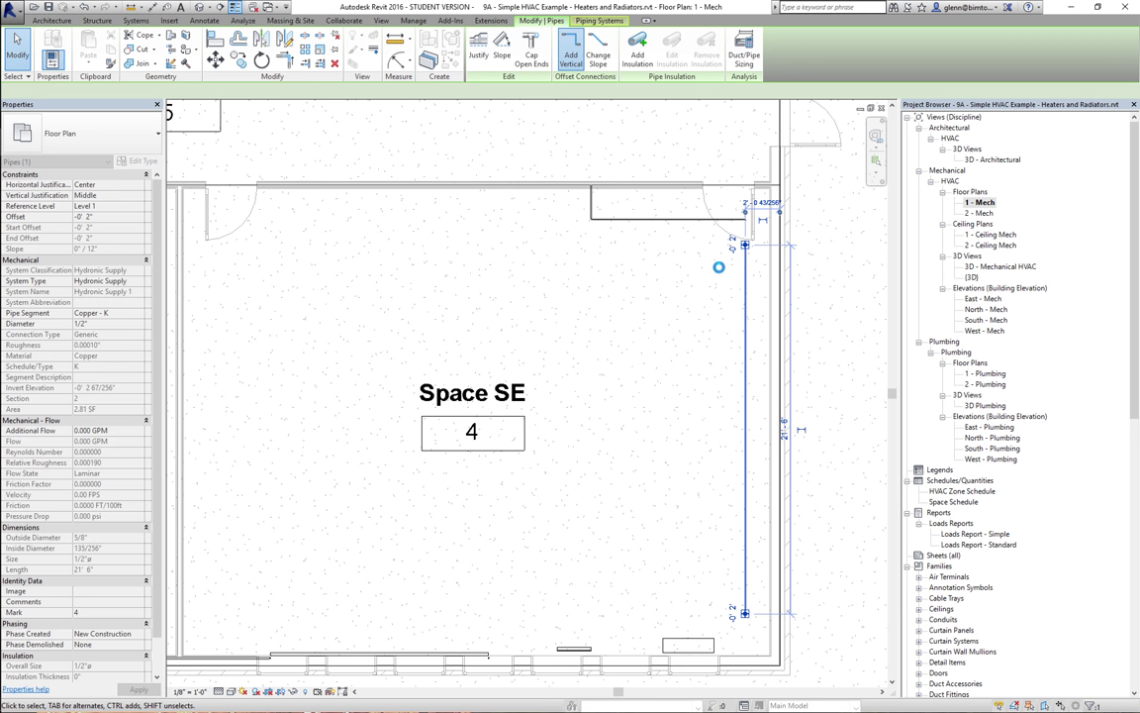
pyautogui.click(718, 267)
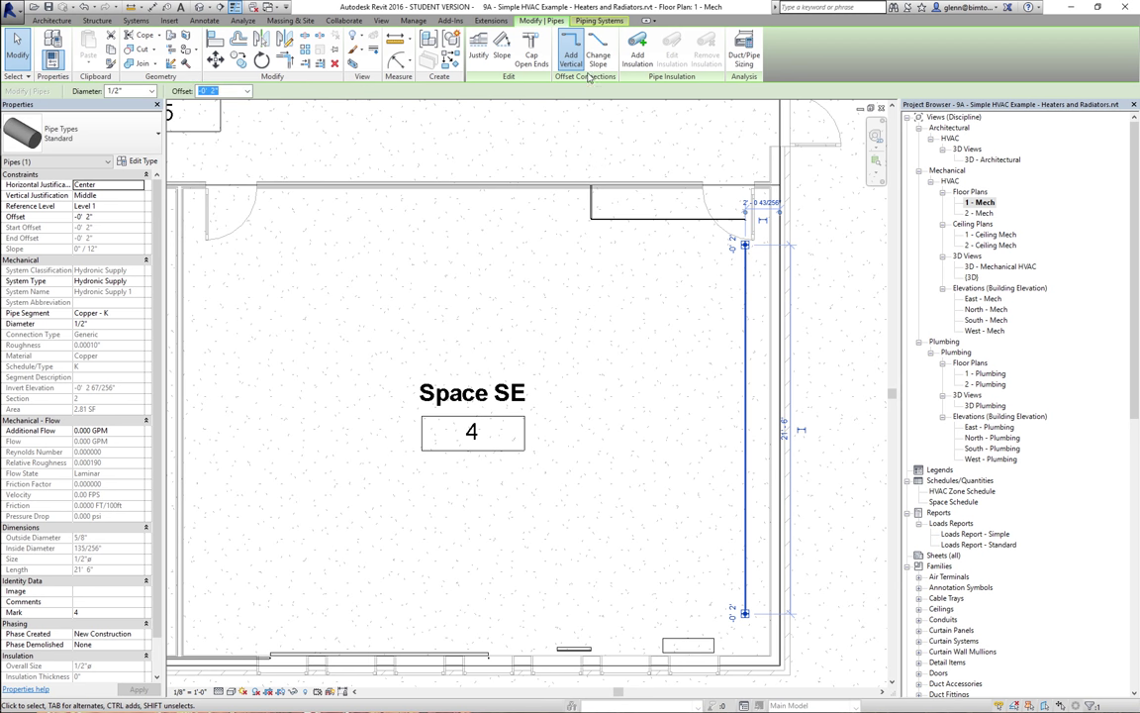
pyautogui.click(597, 21)
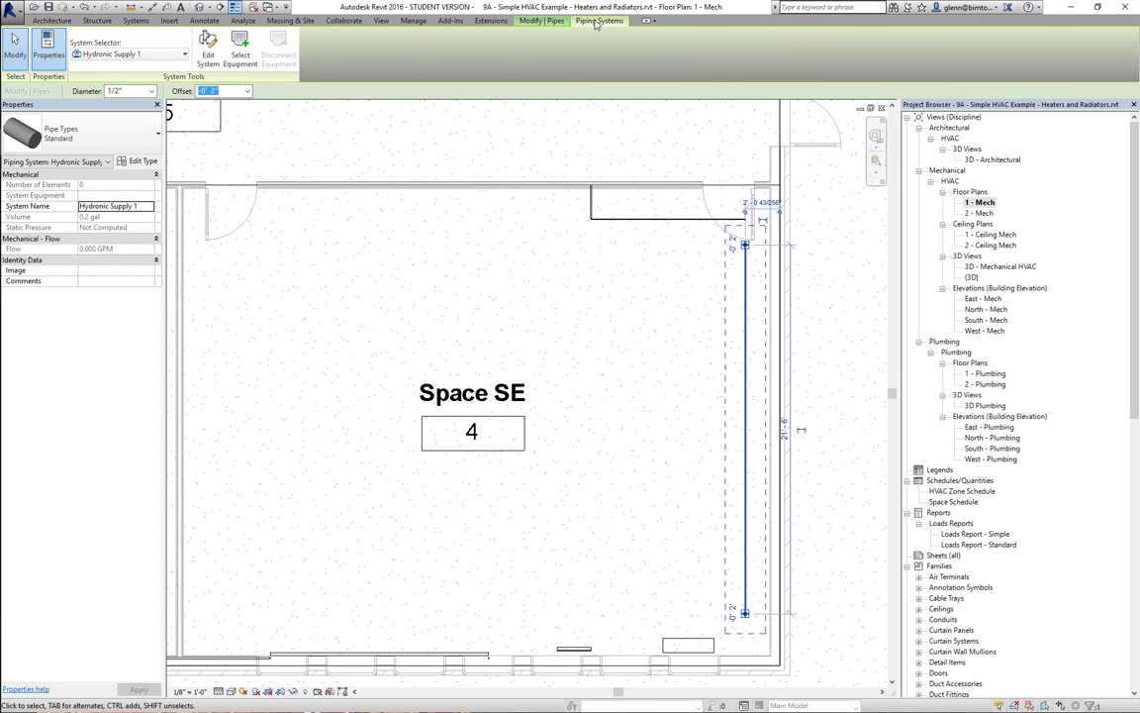
pyautogui.click(557, 21)
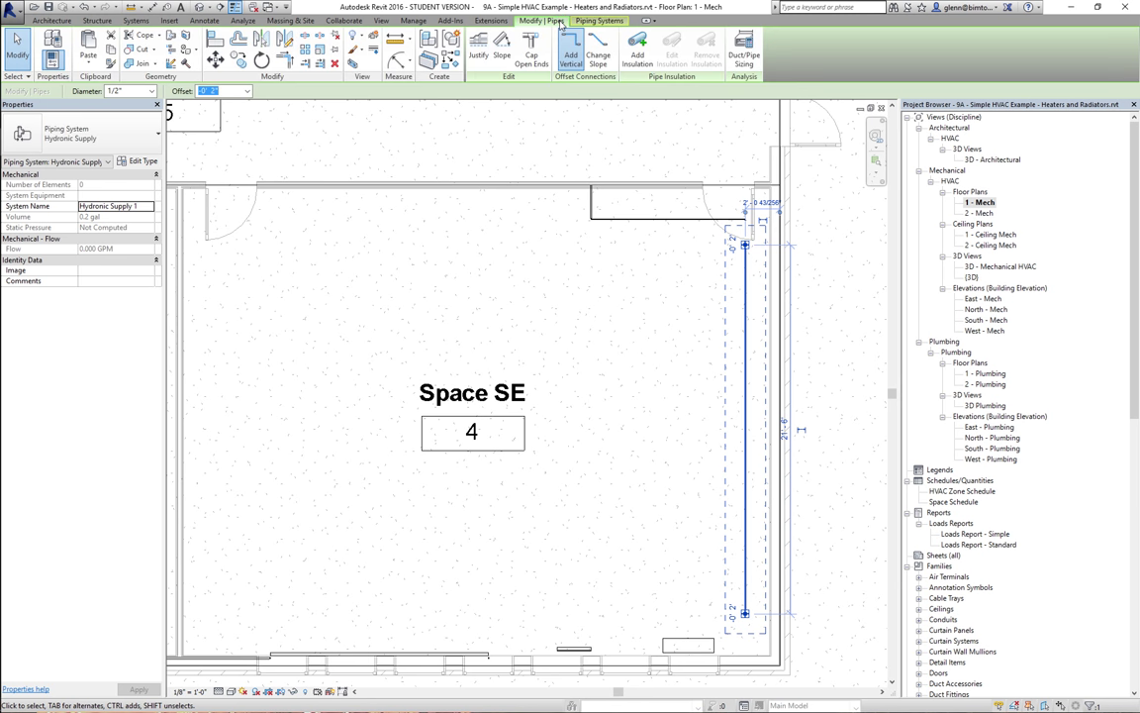
pyautogui.click(557, 21)
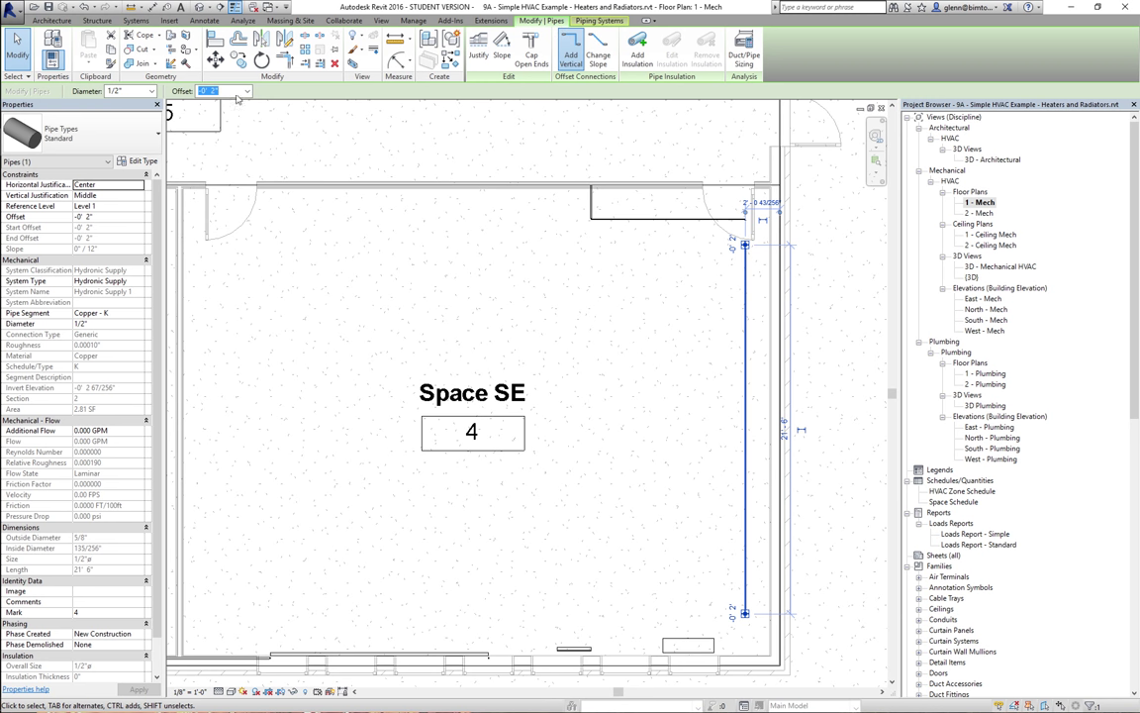
# Create parallel pipes westward from the pipe along Space SE's east wall, with a horizontal number of 40 and a 1' horizontal offset.
pyautogui.click(139, 21)
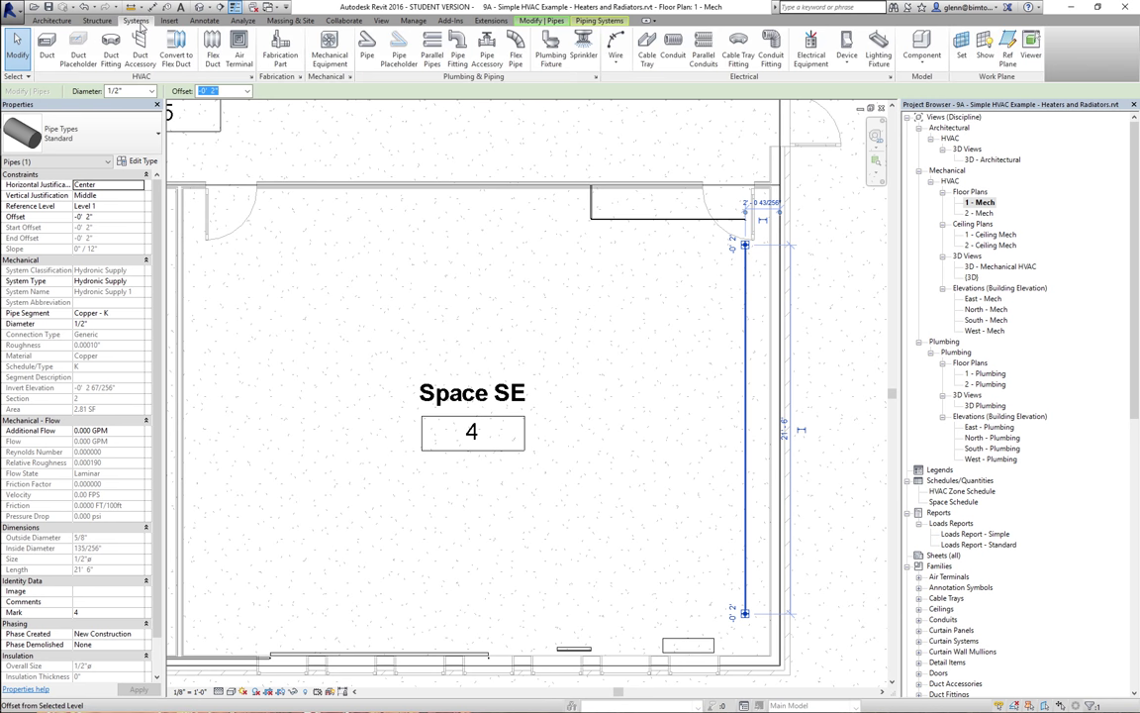
pyautogui.click(432, 46)
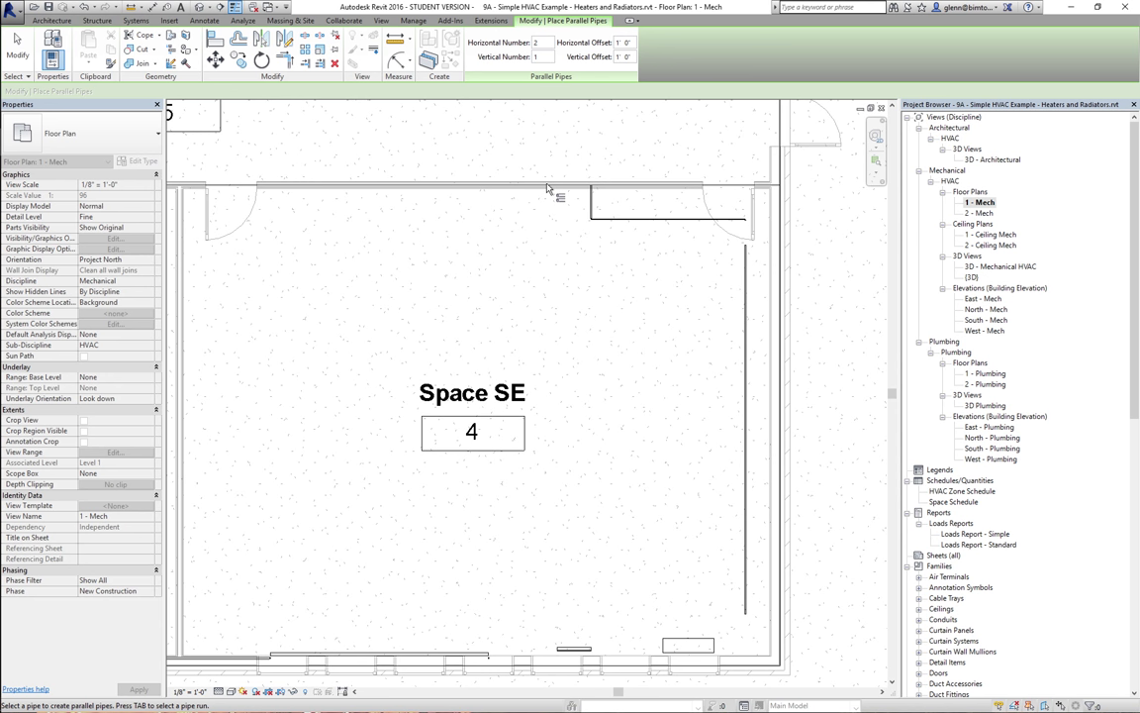
pyautogui.doubleClick(538, 42)
pyautogui.write('40')
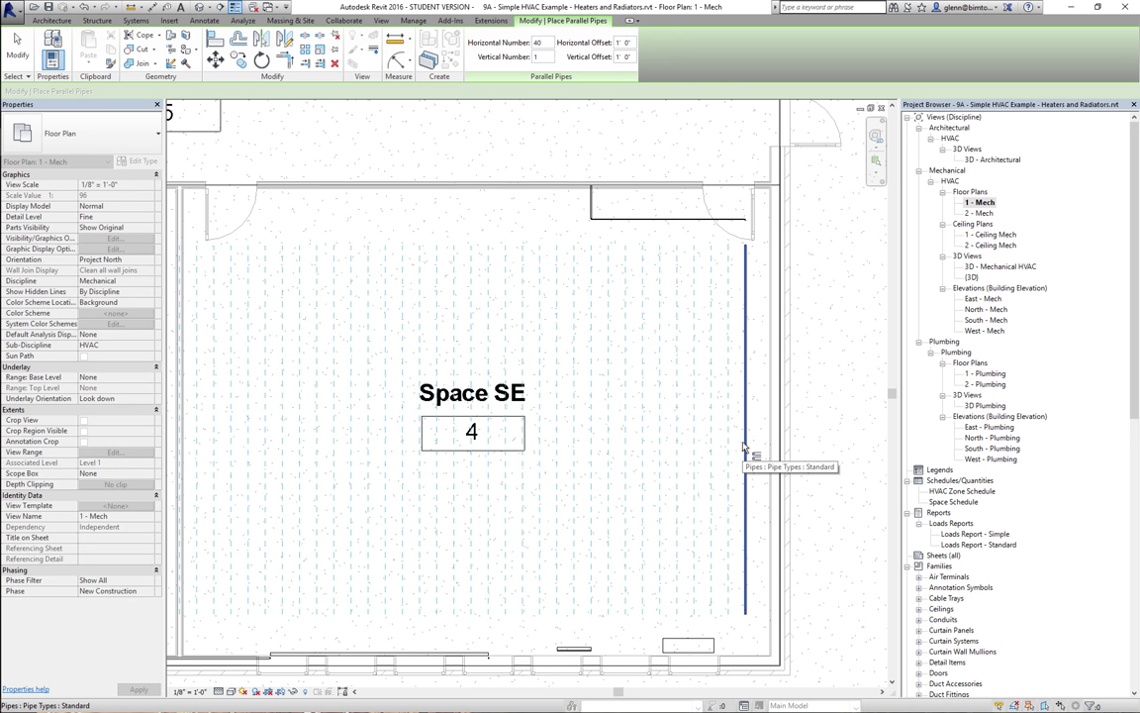
pyautogui.click(745, 447)
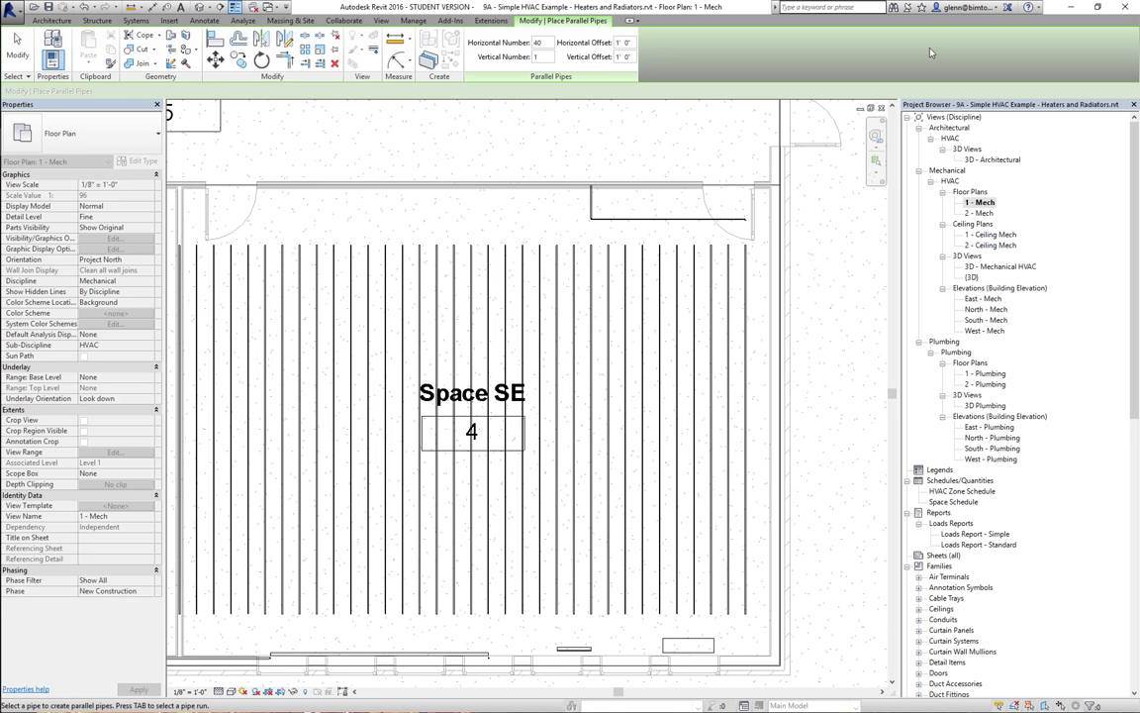
pyautogui.click(17, 43)
# Extend the north end of the easternmost pipe back to the elbow on the incoming supply run.
pyautogui.click(876, 163)
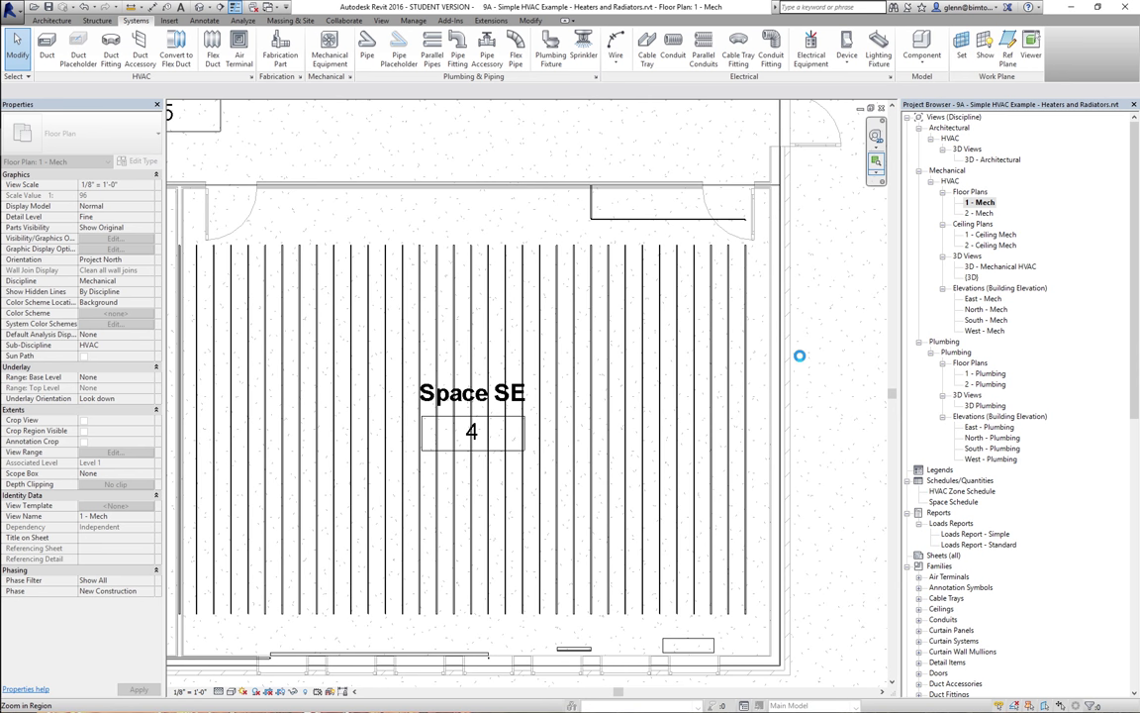
pyautogui.click(799, 359)
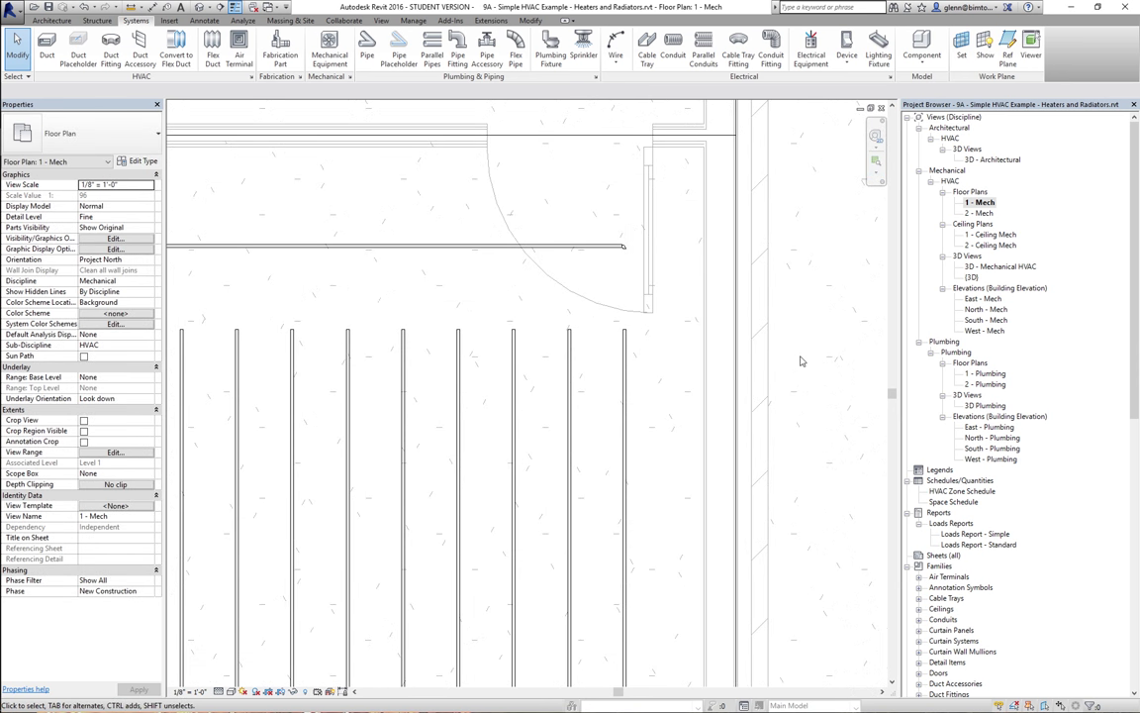
pyautogui.press('super+a')
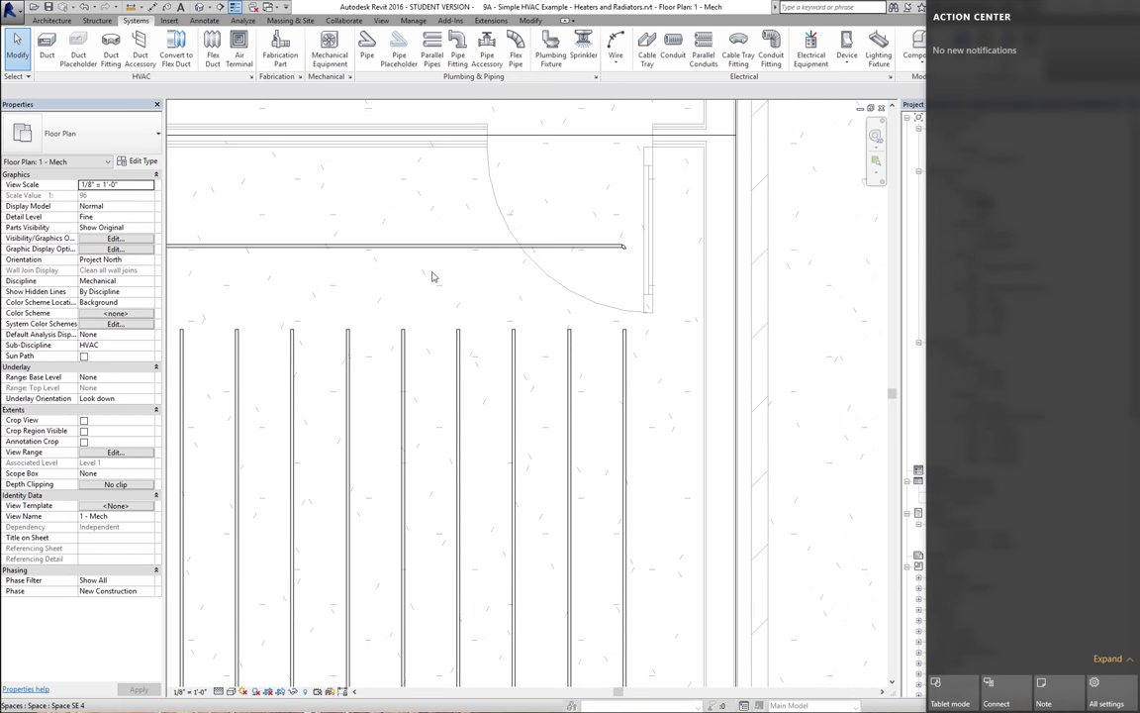
pyautogui.click(19, 57)
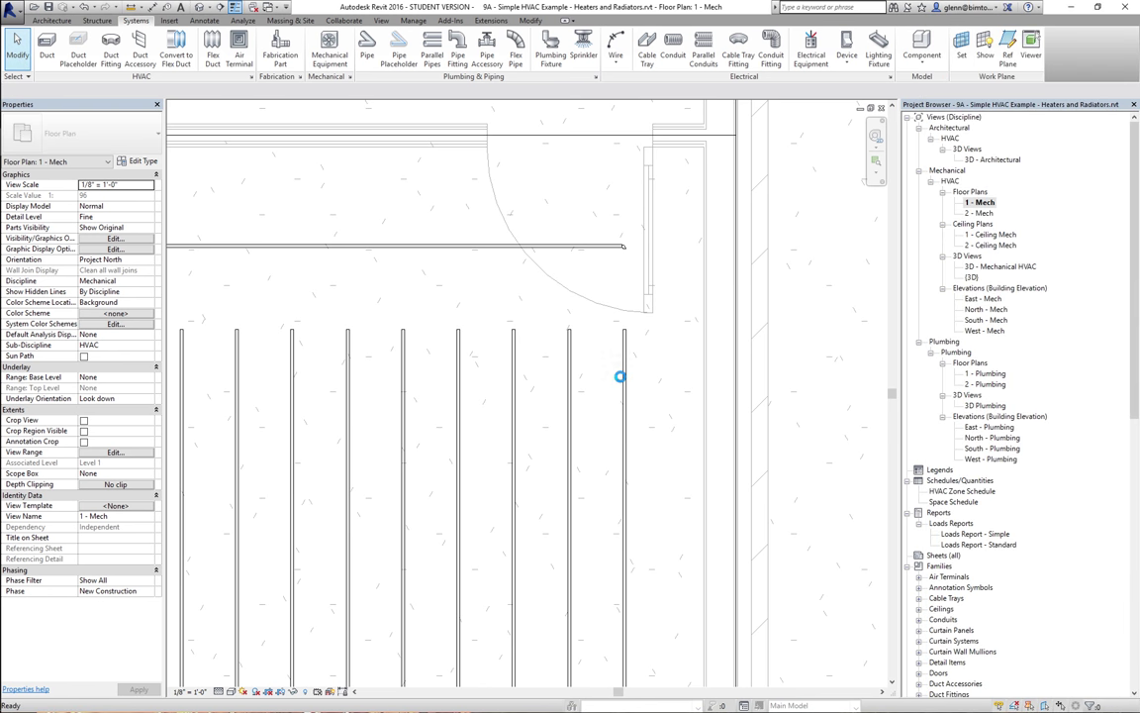
pyautogui.click(625, 342)
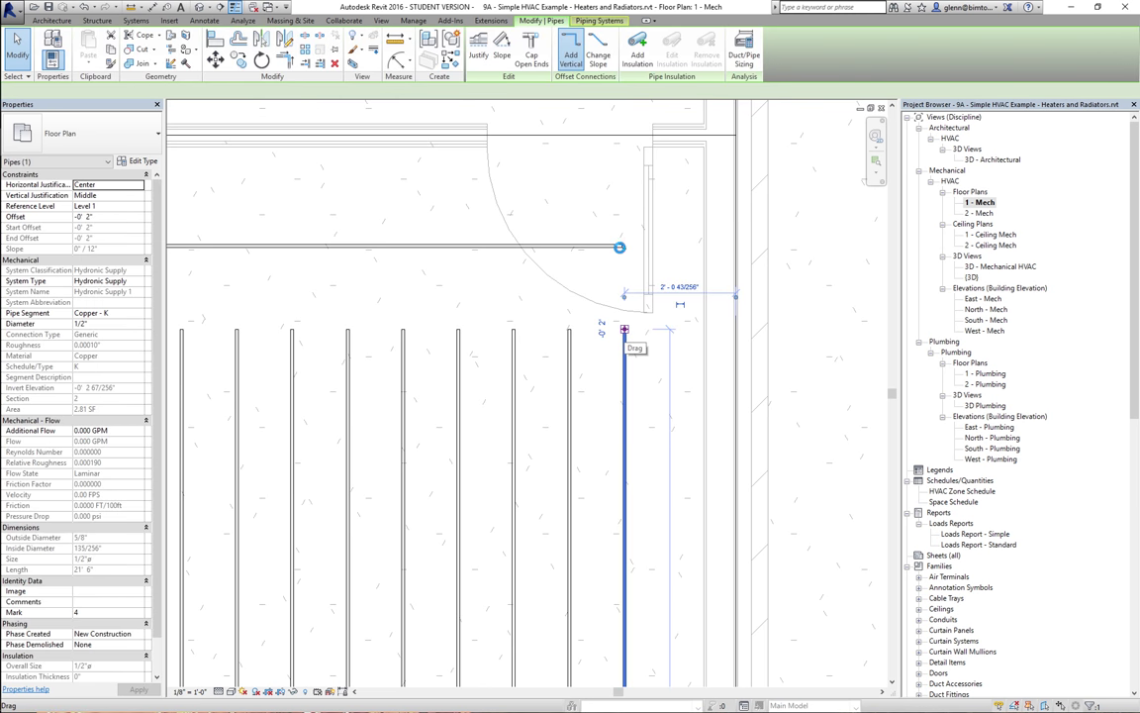
pyautogui.moveTo(625, 329); pyautogui.dragTo(623, 247)
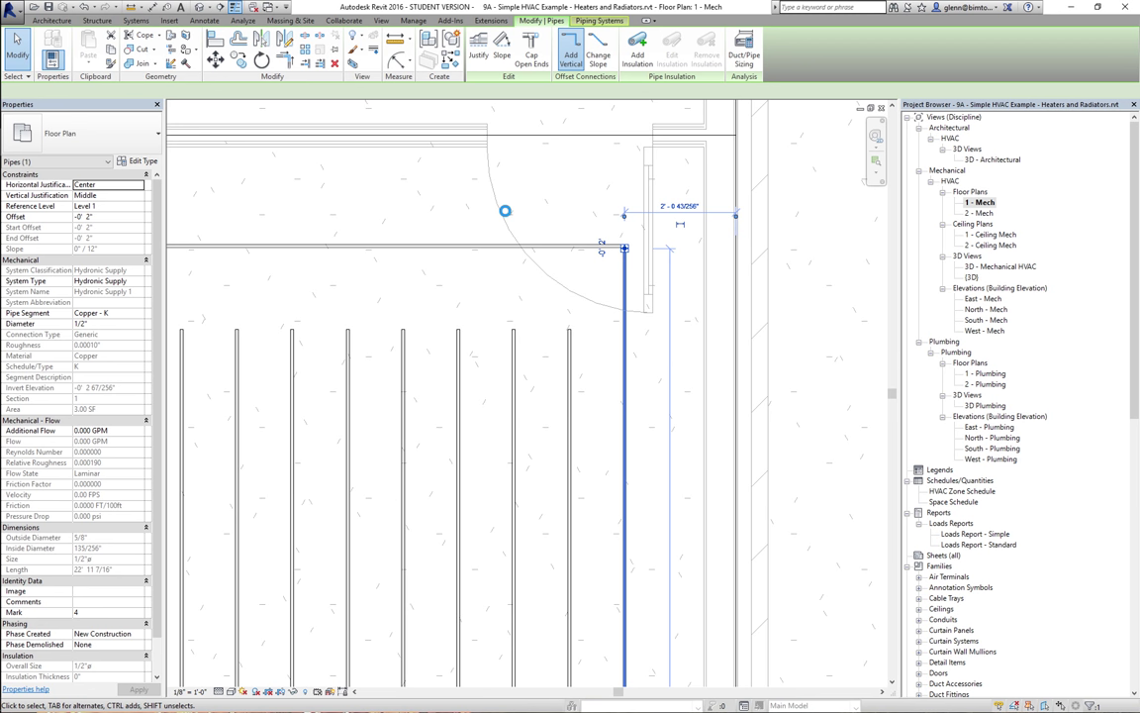
pyautogui.press('Escape')
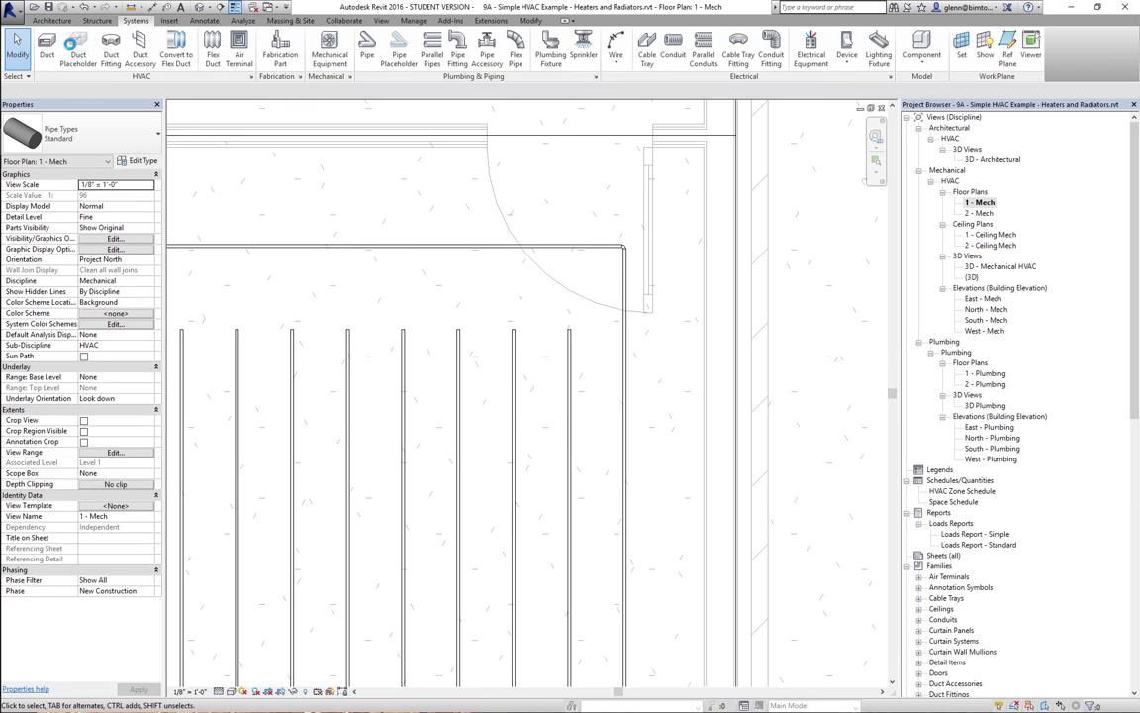
# Draw a 1/2" pipe joining the north ends of the second and third parallel pipes from the east.
pyautogui.click(366, 45)
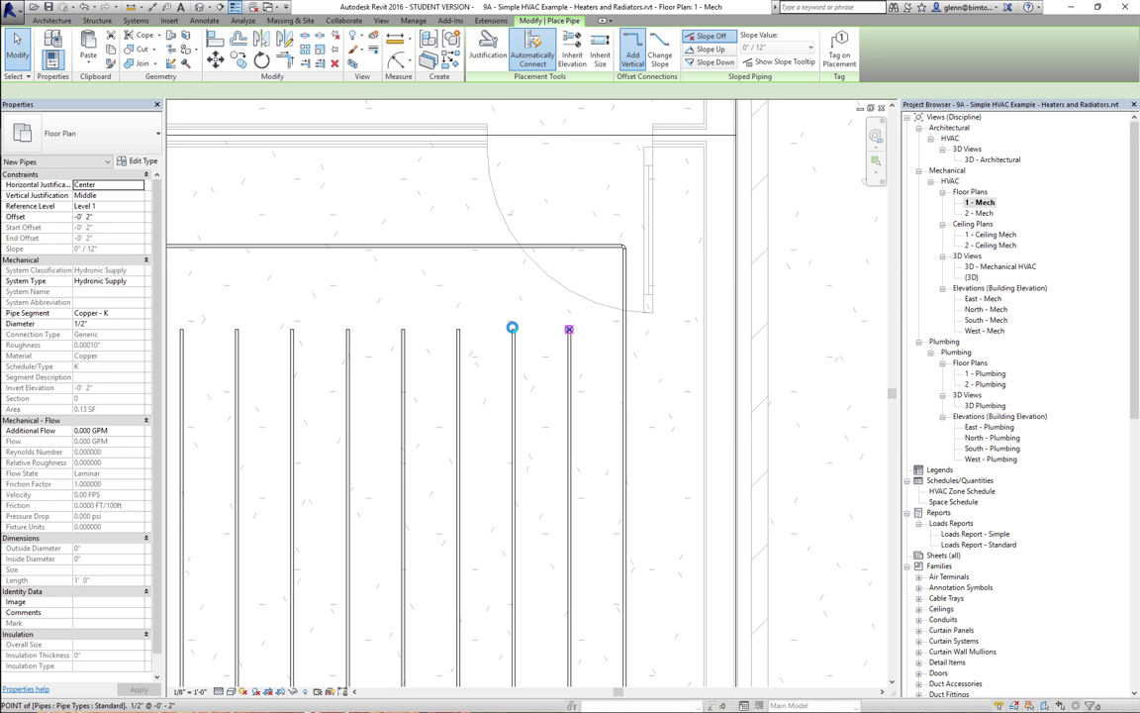
pyautogui.click(511, 328)
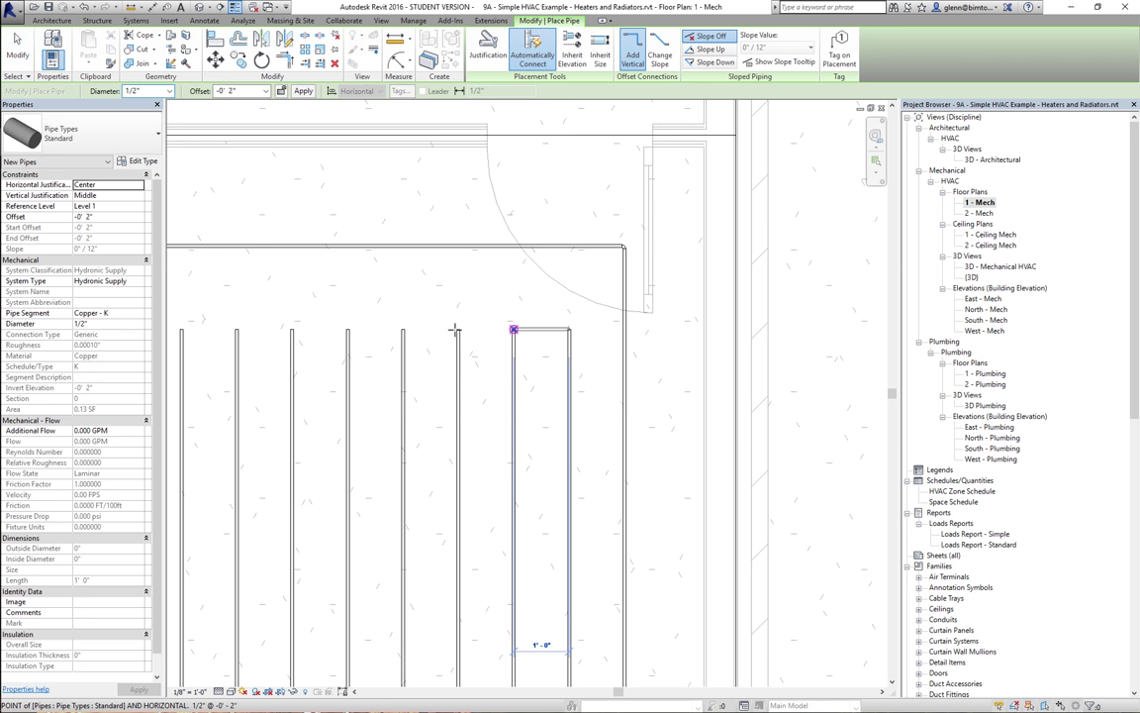
pyautogui.press('Escape')
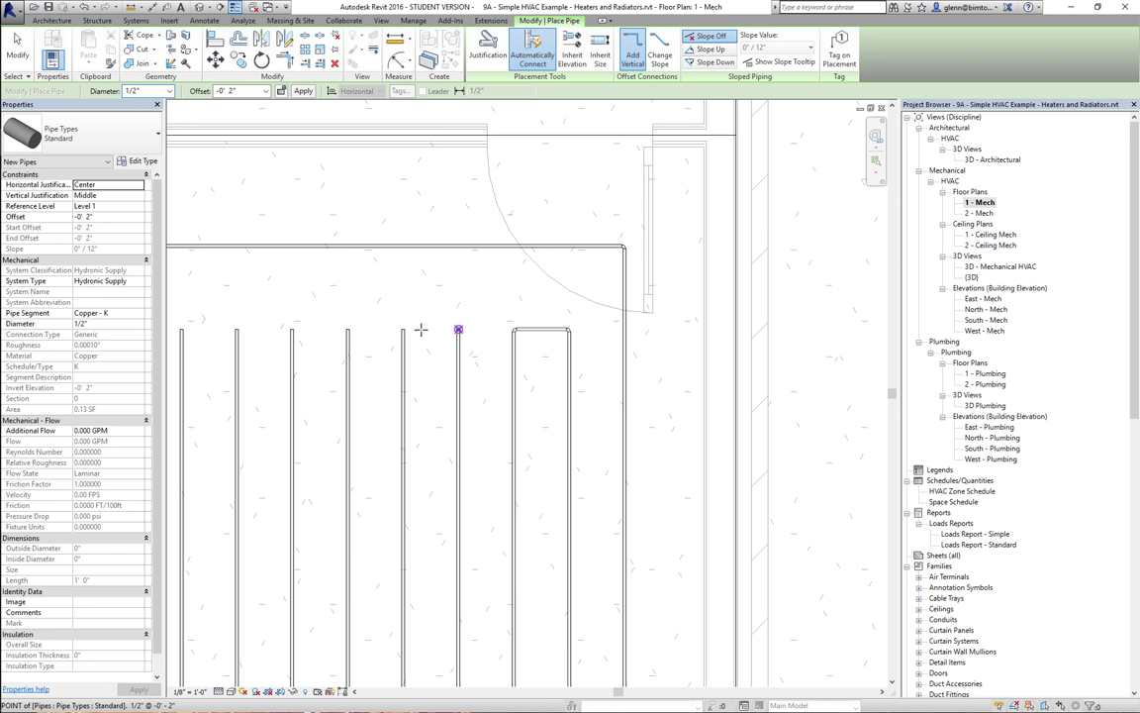
# Draw 1/2" pipes joining the north ends of the fourth and fifth, and the sixth and seventh, parallel pipes from the east.
pyautogui.click(403, 330)
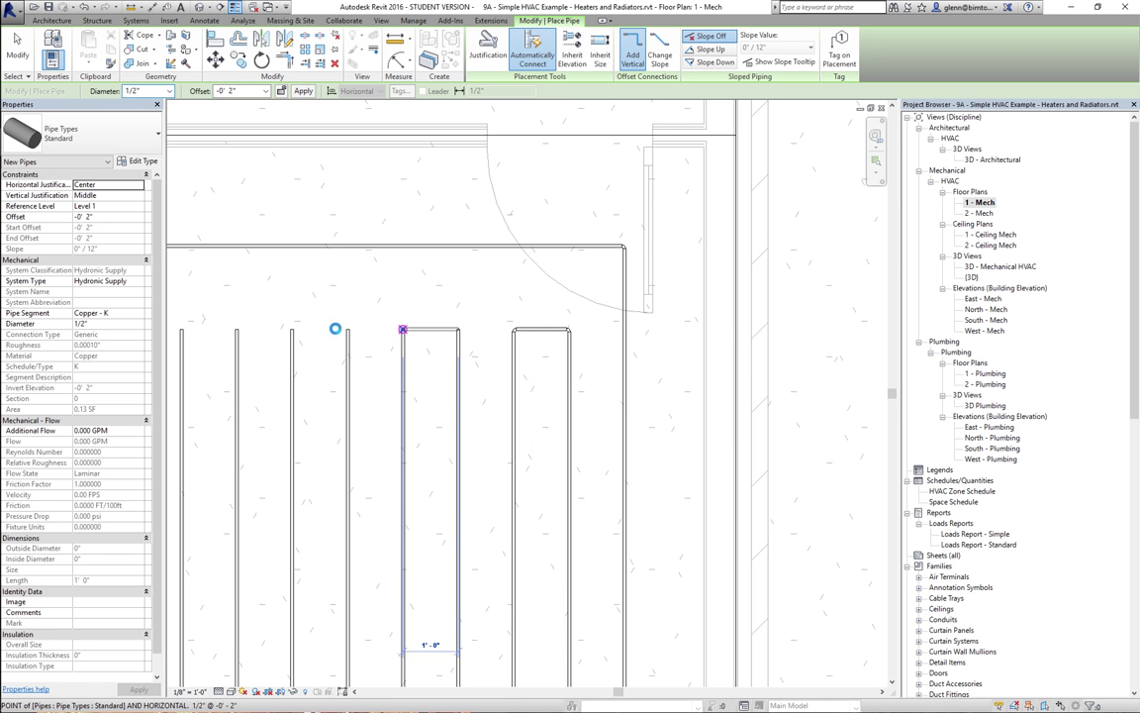
pyautogui.click(346, 330)
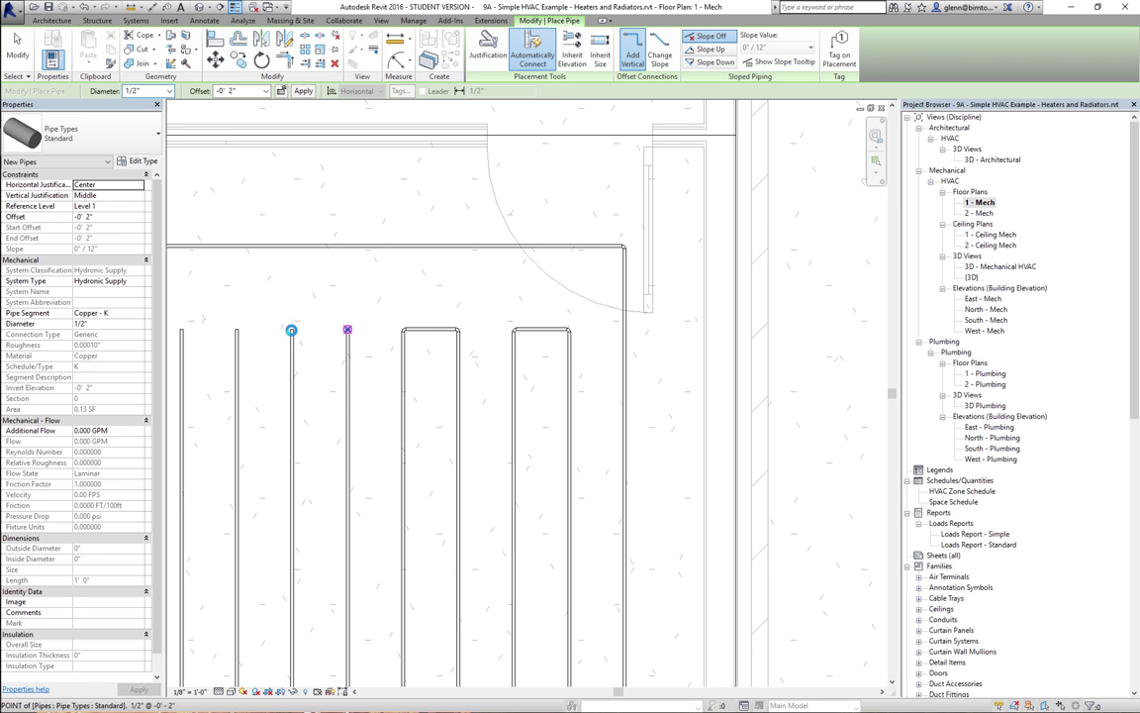
pyautogui.click(291, 329)
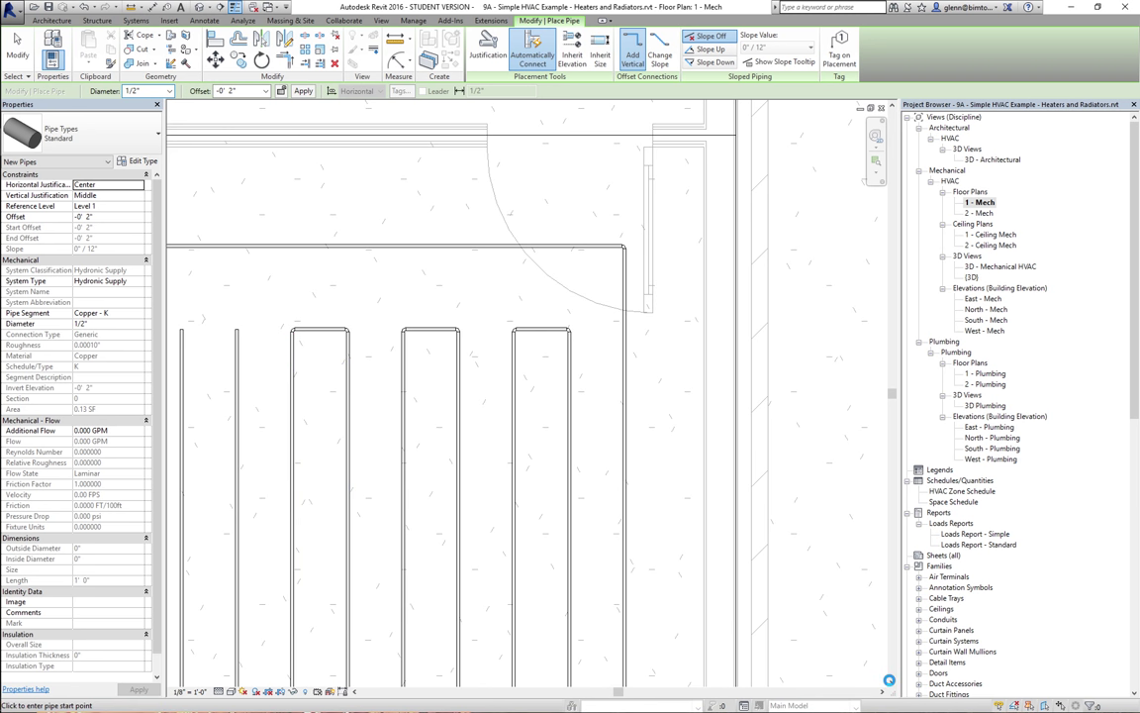
# Draw 1/2" pipes joining the south ends of the first and second, and the third and fourth, parallel pipes from the east.
pyautogui.click(890, 683)
pyautogui.click(891, 682)
pyautogui.click(890, 683)
pyautogui.click(890, 683)
pyautogui.click(891, 683)
pyautogui.click(891, 683)
pyautogui.click(891, 682)
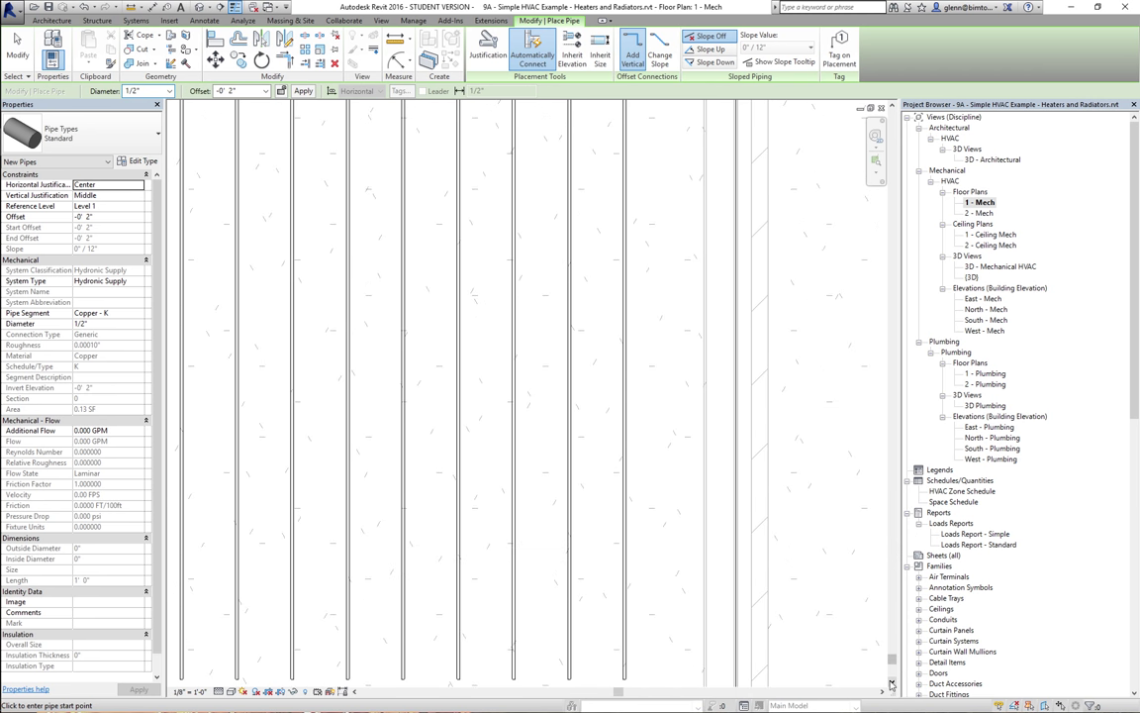
pyautogui.click(891, 682)
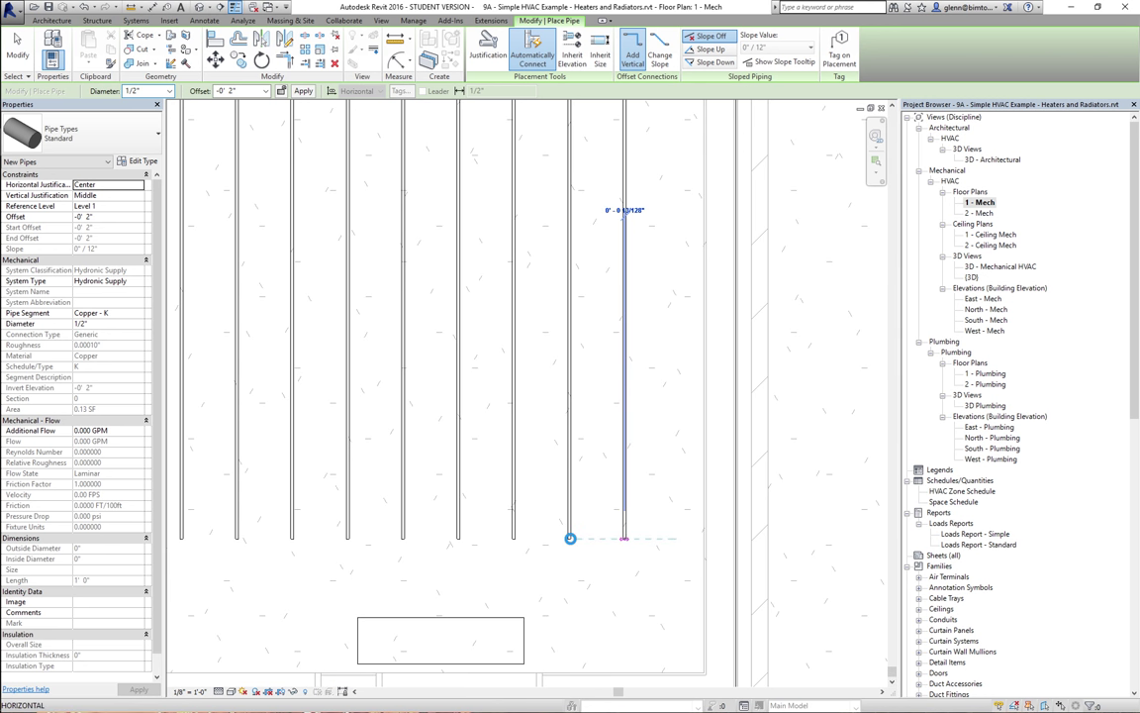
pyautogui.click(569, 537)
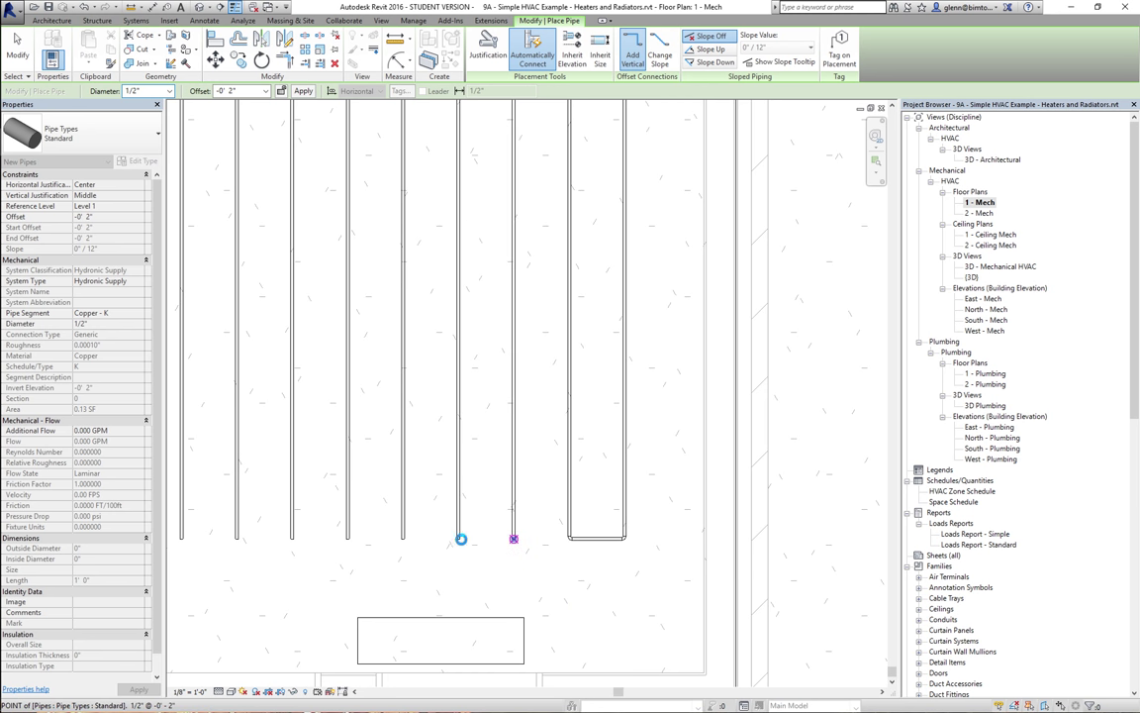
pyautogui.click(458, 538)
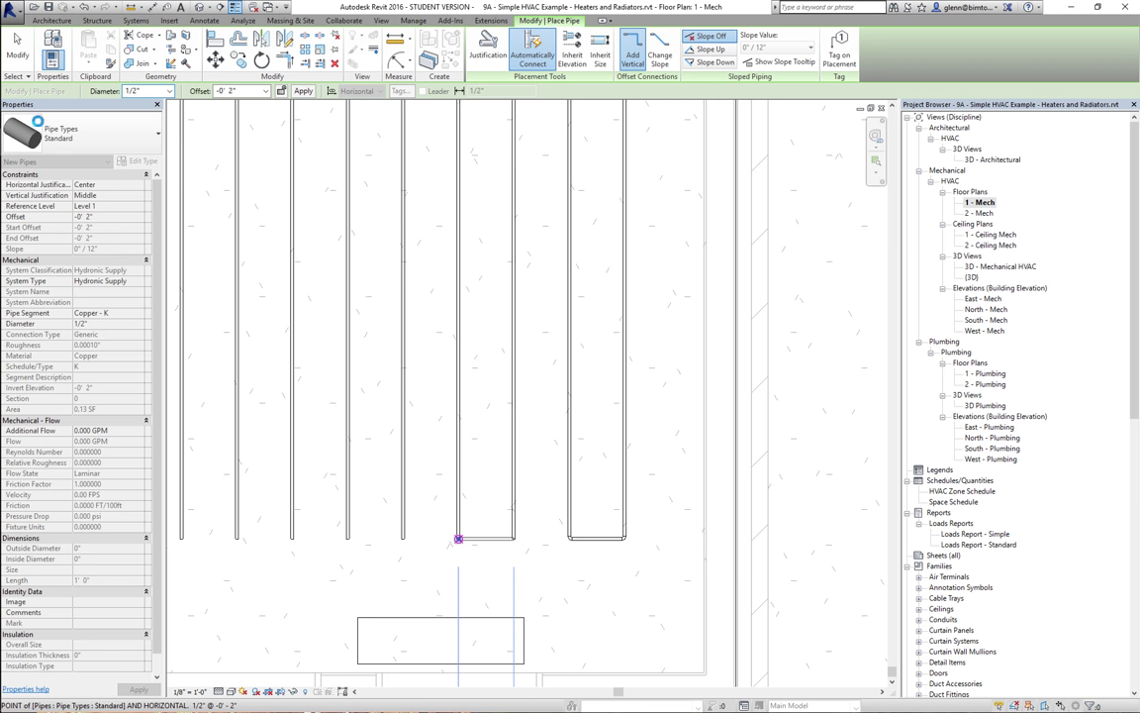
pyautogui.click(18, 54)
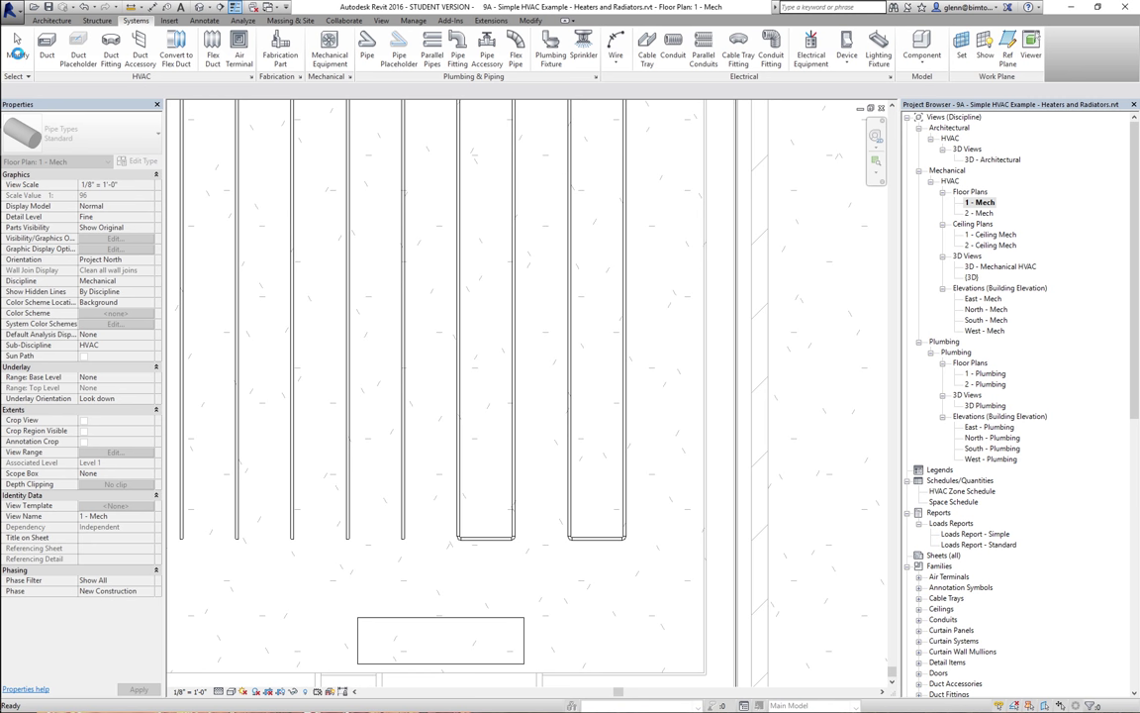
# Draw a 1/2" pipe run from the westernmost parallel pipe's north end, east above the loops and north to the hall wall beside the supply run.
pyautogui.press('z')
pyautogui.press('f')
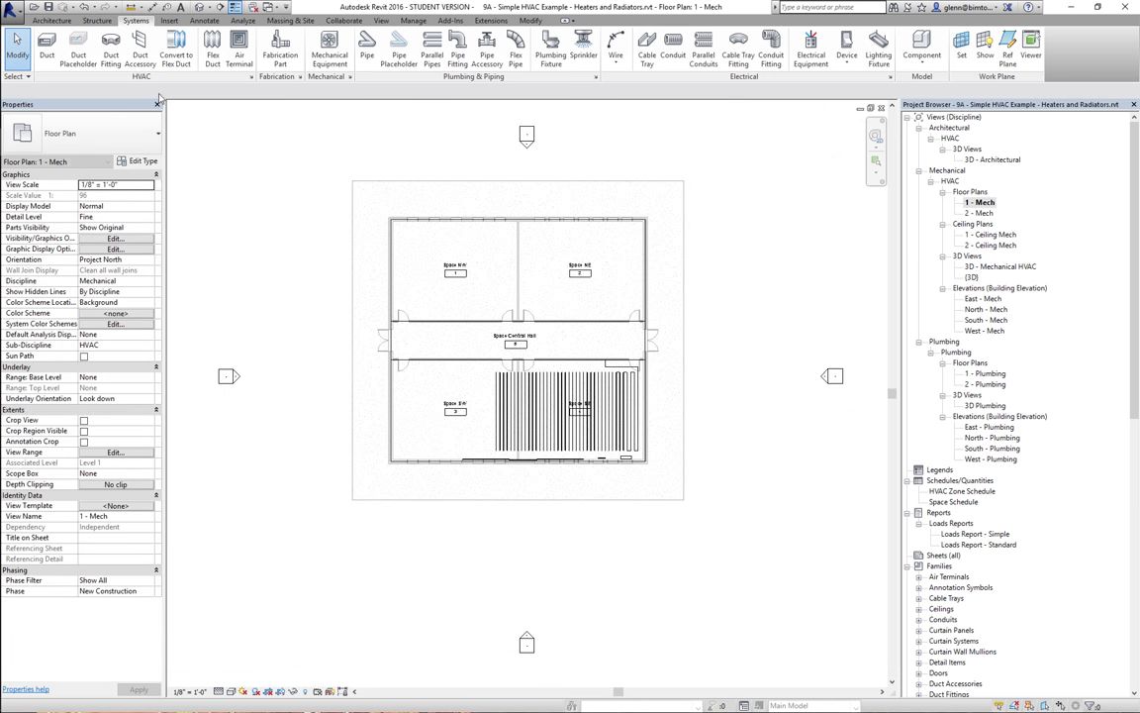
pyautogui.press('z')
pyautogui.press('r')
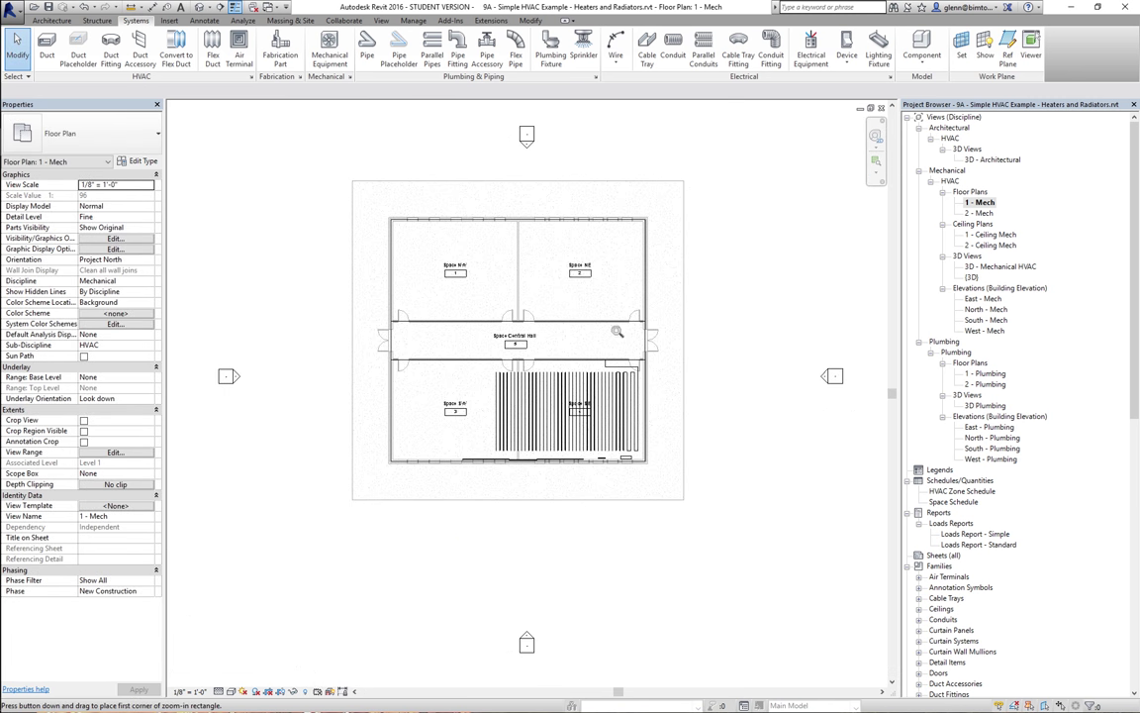
pyautogui.moveTo(588, 349); pyautogui.dragTo(667, 484)
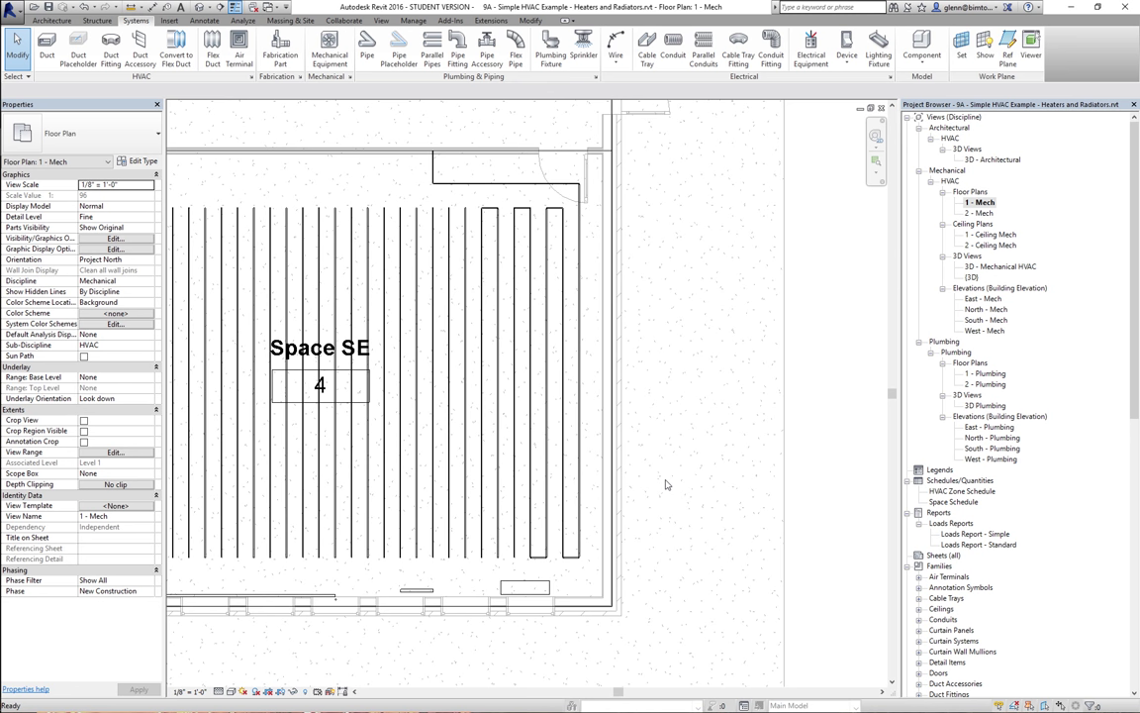
pyautogui.scroll(-2, 666, 484)
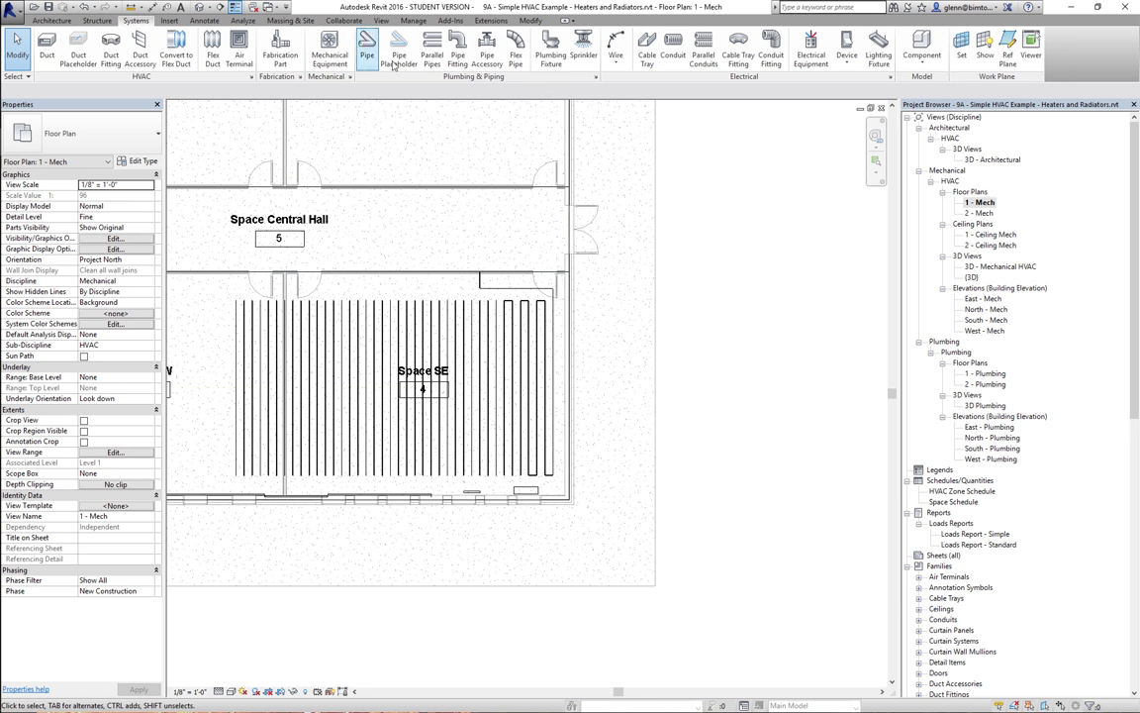
pyautogui.click(367, 46)
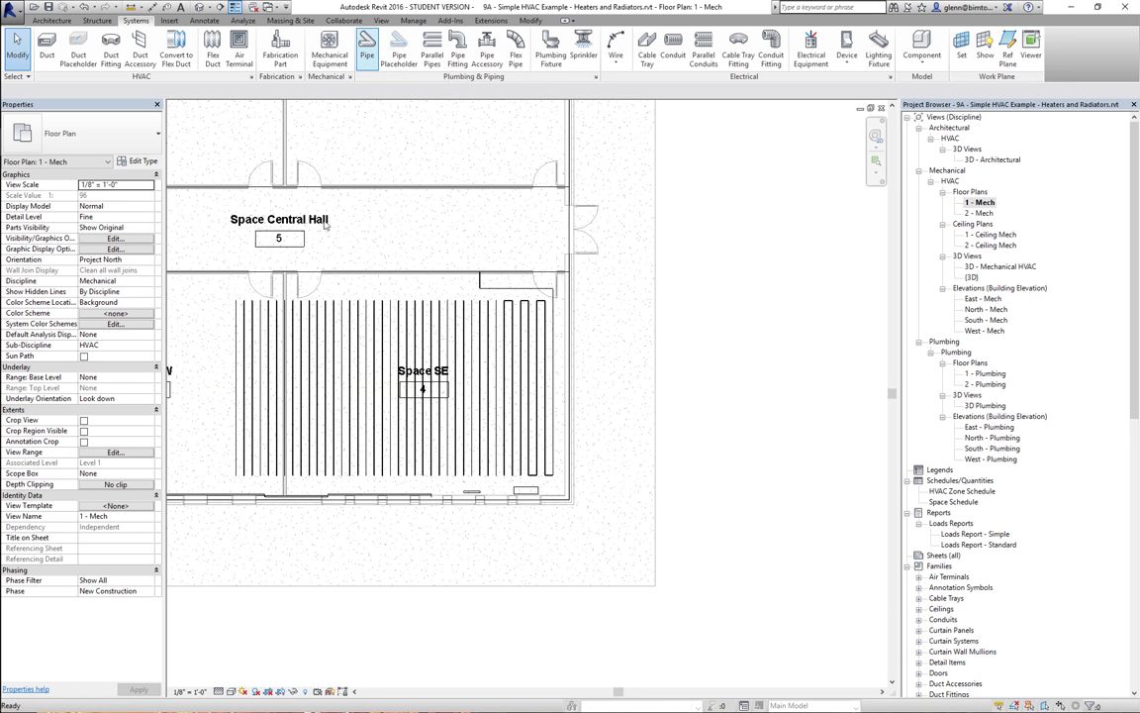
pyautogui.click(236, 292)
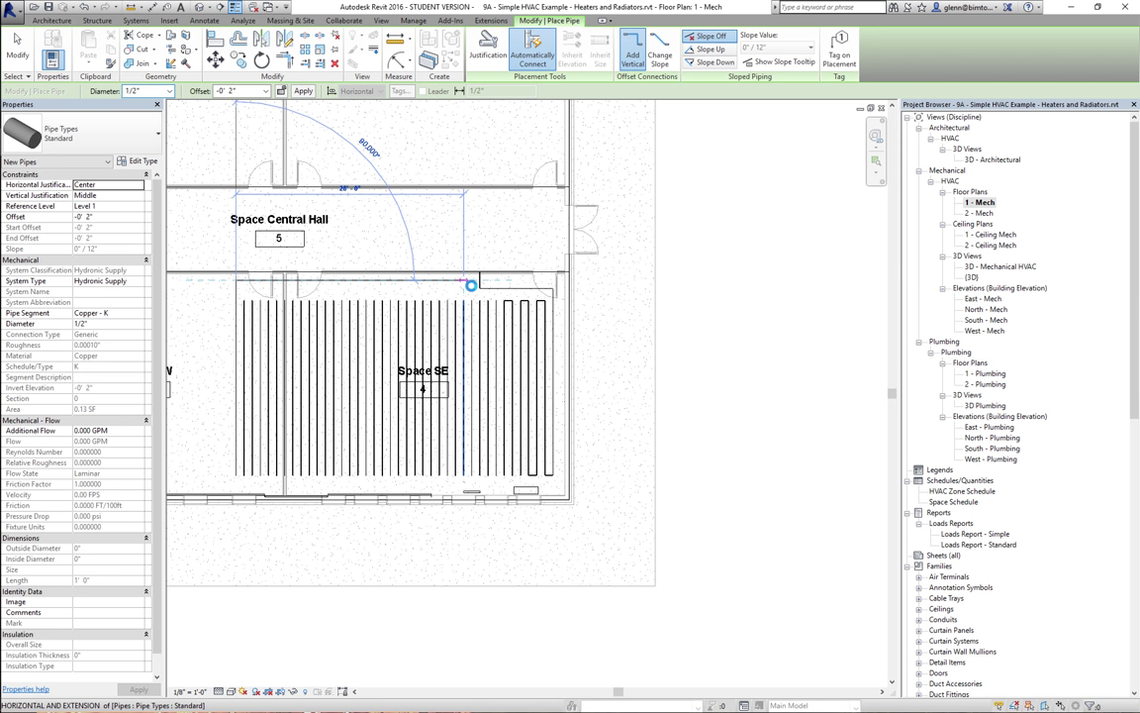
pyautogui.click(472, 273)
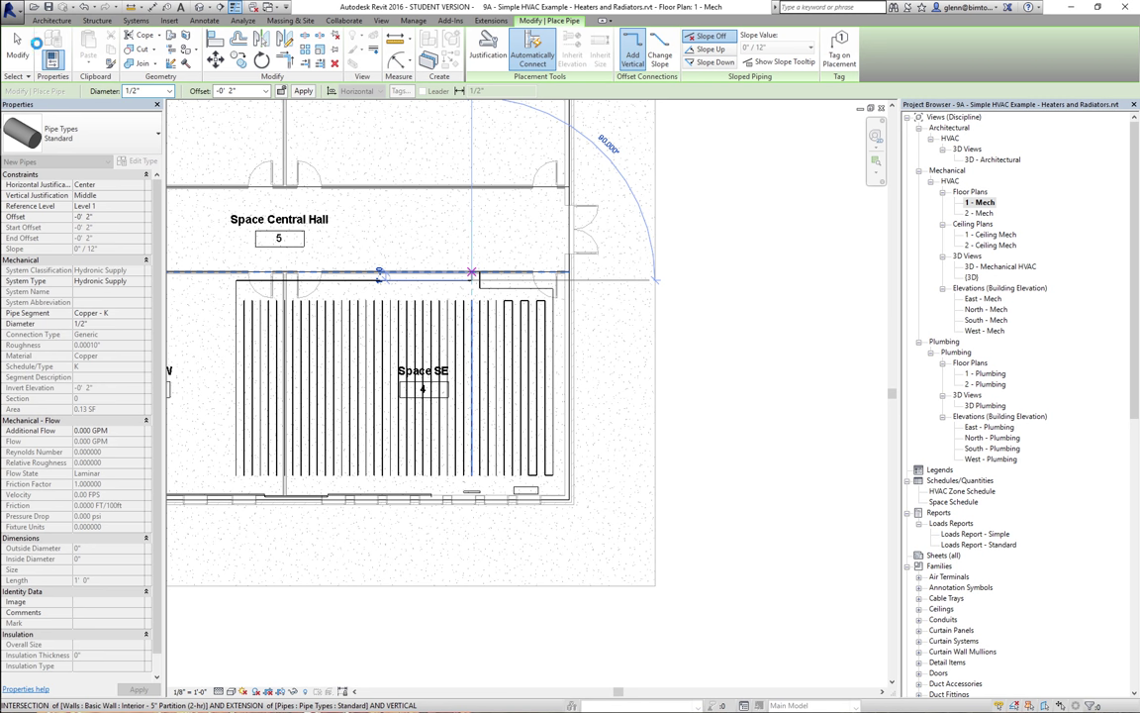
pyautogui.click(19, 46)
pyautogui.click(19, 45)
pyautogui.click(20, 46)
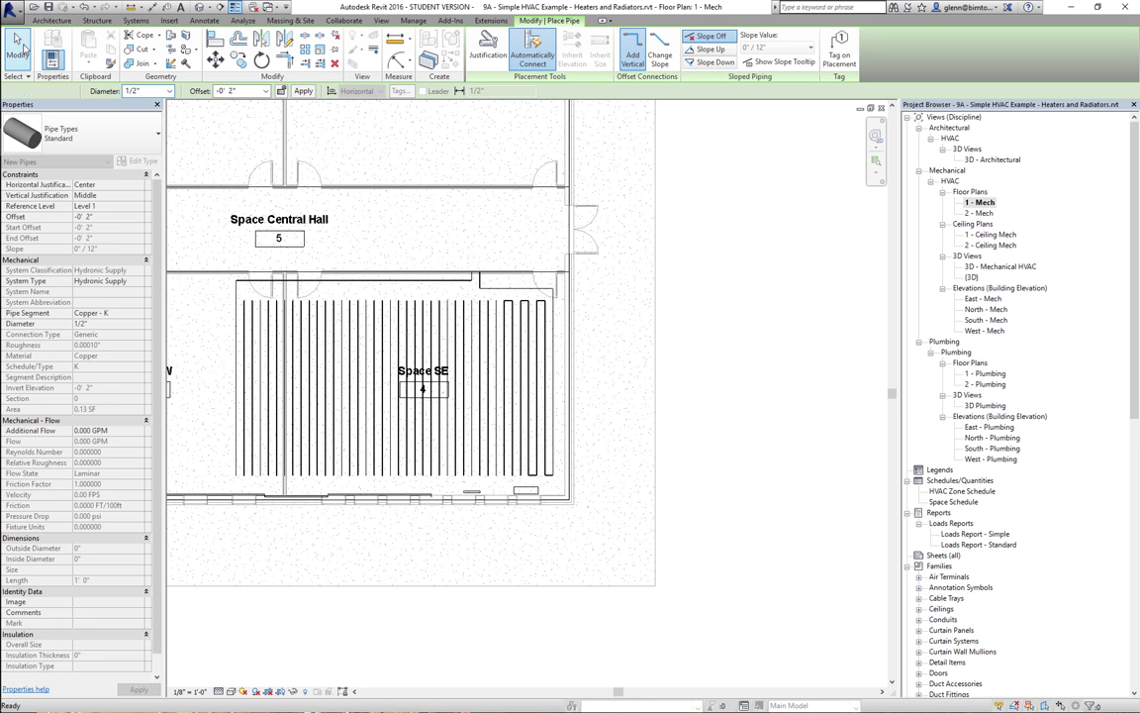
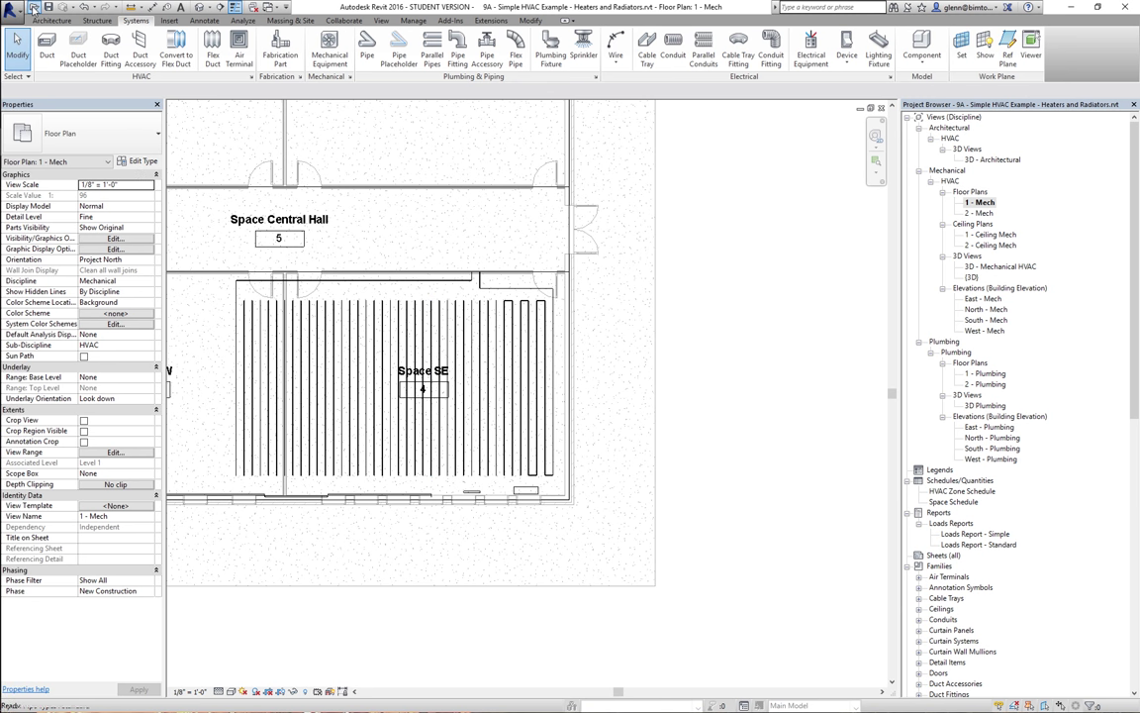
# Open "18A5 - Typical Restrooms - Sanitary Fixtures Connected.rvt" from Session 16's Plumbing Examples folder and examine the fixture piping in 3D.
pyautogui.click(32, 7)
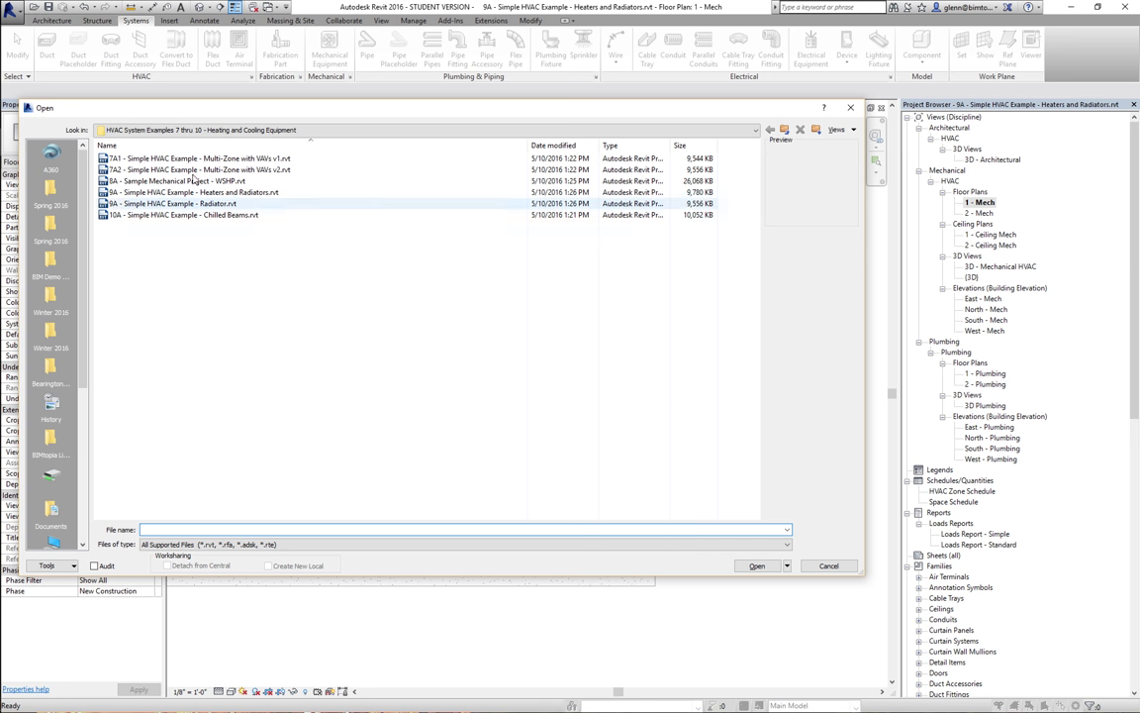
pyautogui.click(166, 130)
pyautogui.click(170, 238)
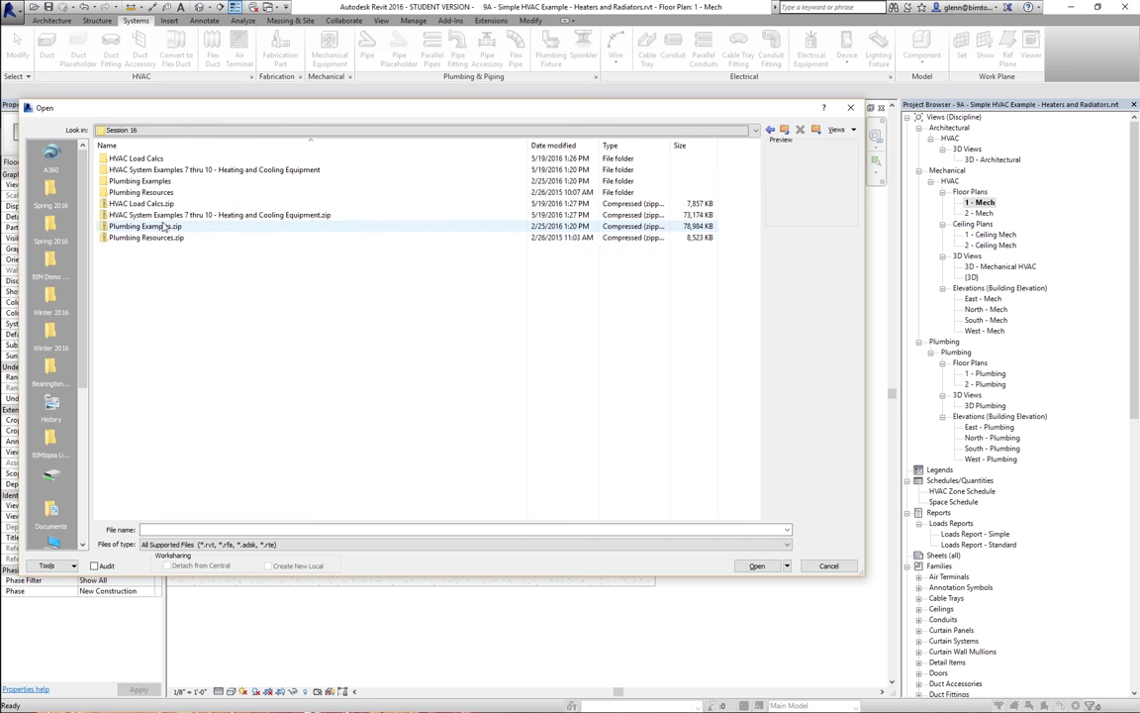
pyautogui.doubleClick(157, 181)
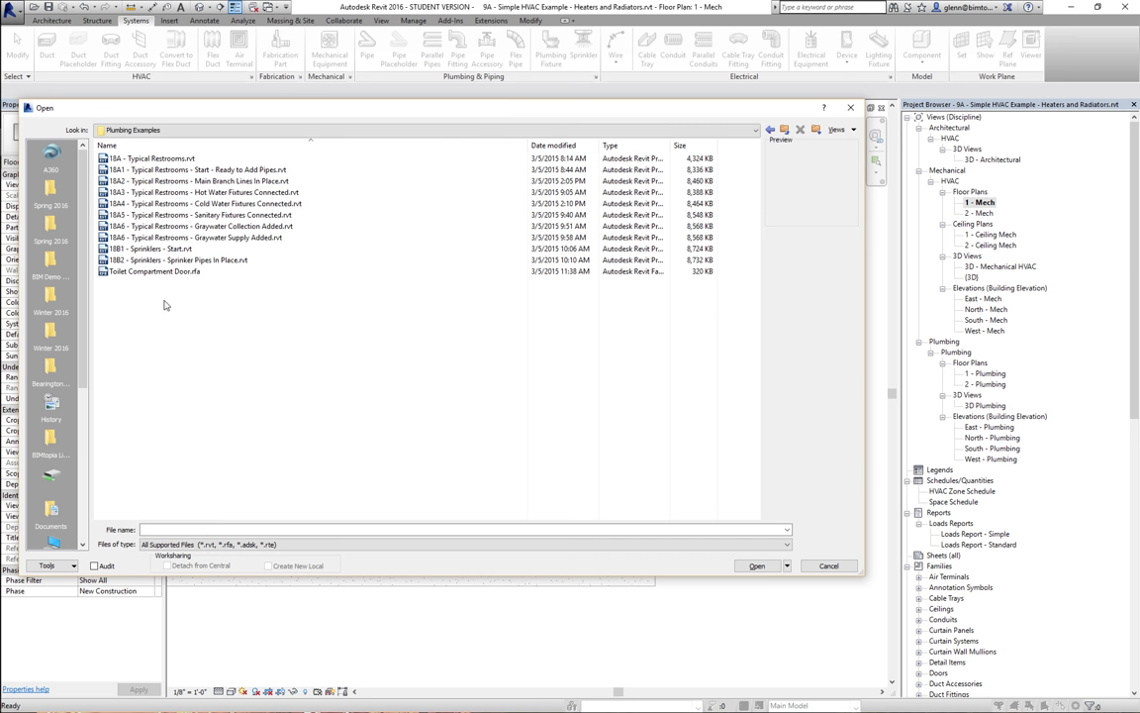
pyautogui.doubleClick(152, 220)
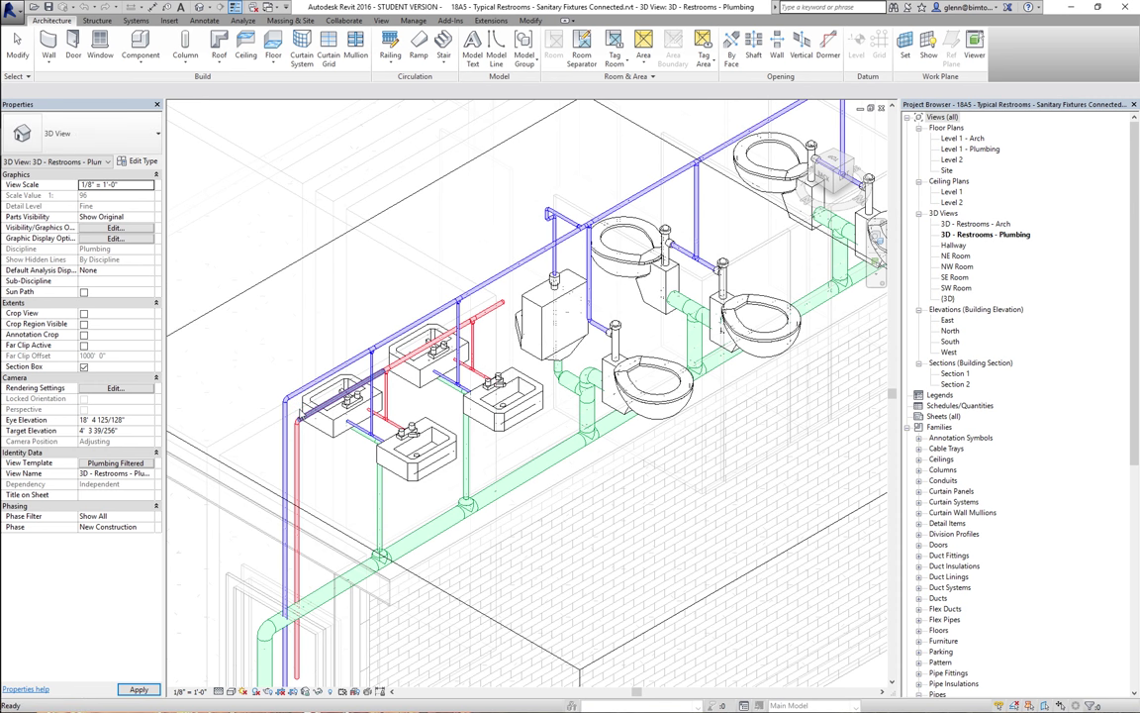
pyautogui.press('z')
pyautogui.press('f')
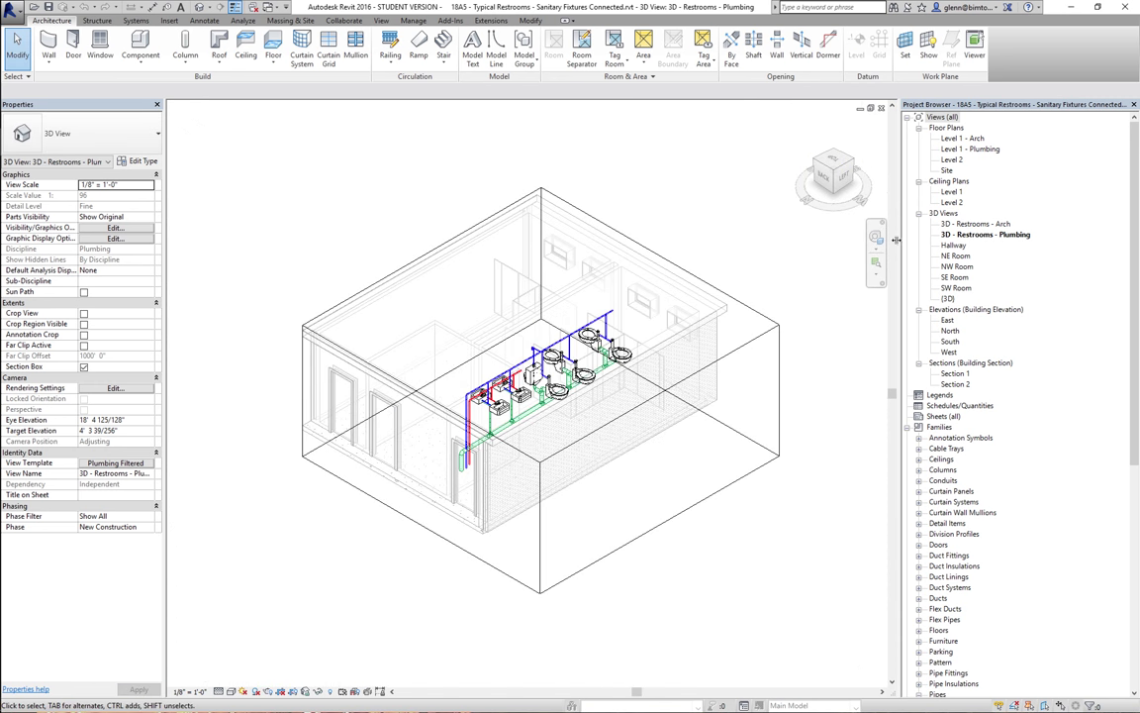
pyautogui.click(875, 261)
pyautogui.moveTo(364, 285); pyautogui.dragTo(603, 448)
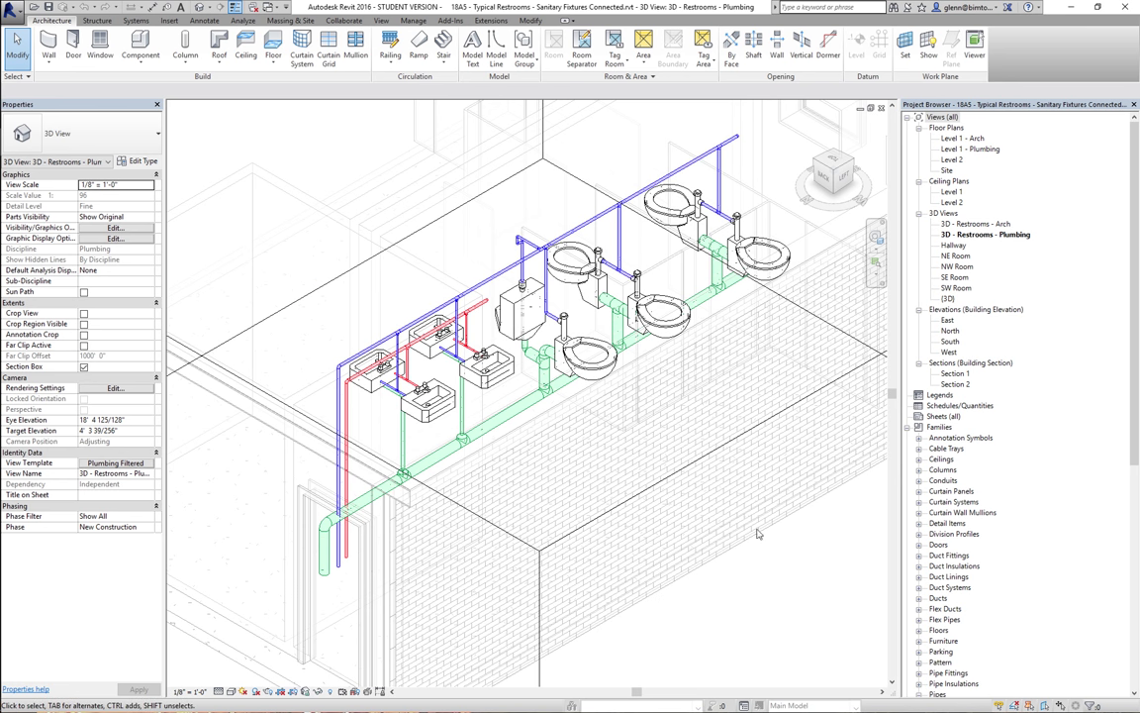
# Open "18A6 - Typical Restrooms - Graywater Supply Added.rvt" and examine the graywater piping around the sinks and toilets in 3D.
pyautogui.click(33, 7)
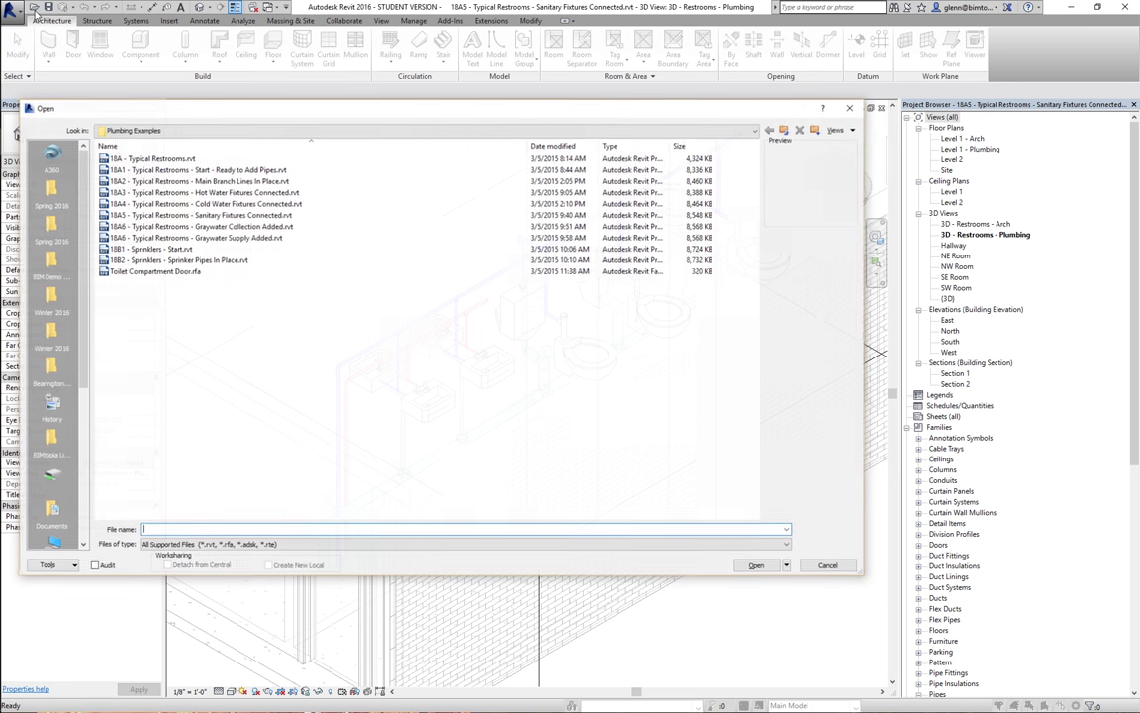
pyautogui.click(205, 241)
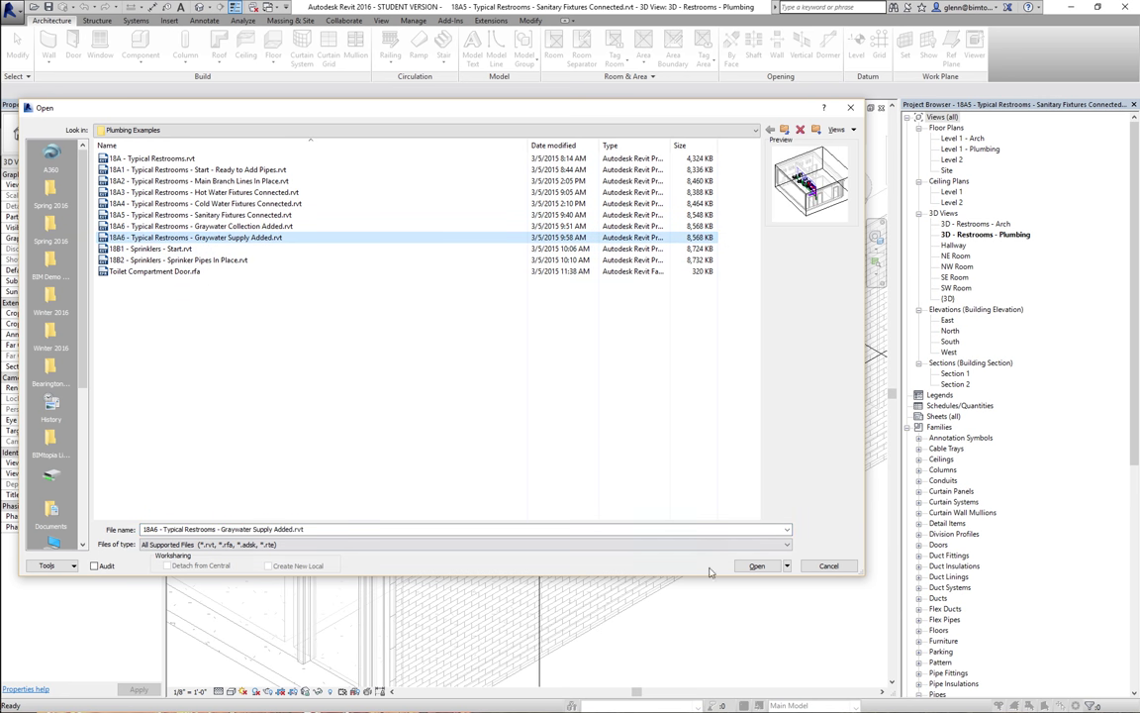
pyautogui.click(749, 568)
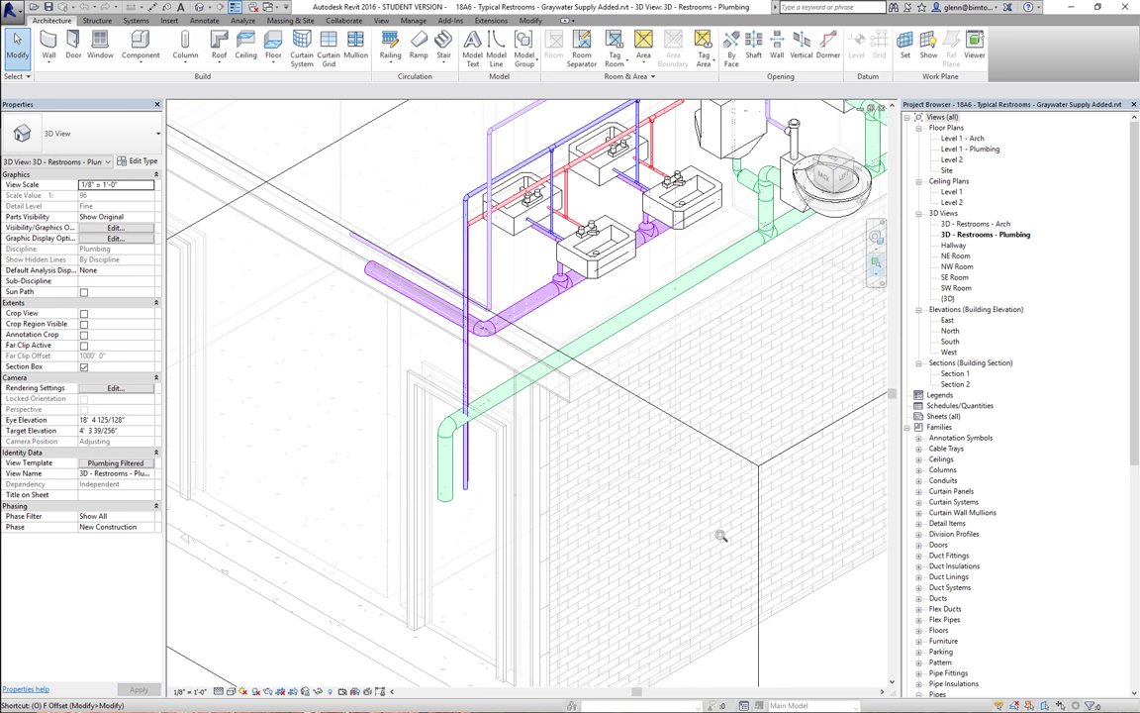
pyautogui.click(892, 107)
pyautogui.click(893, 107)
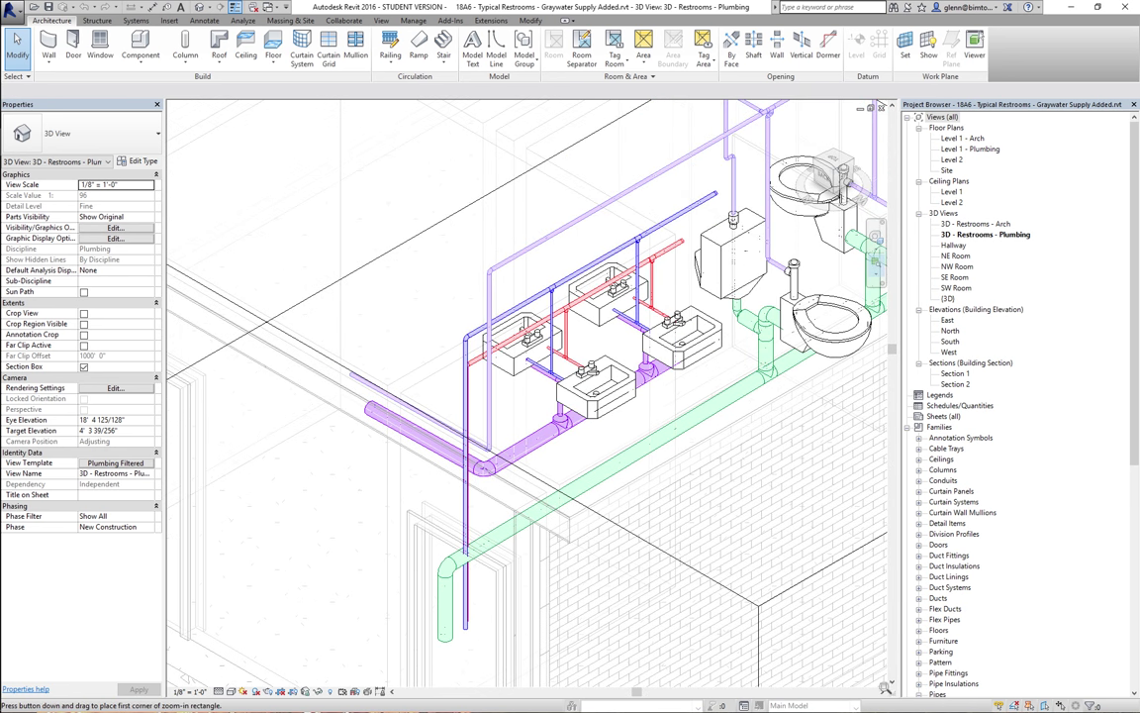
pyautogui.click(879, 692)
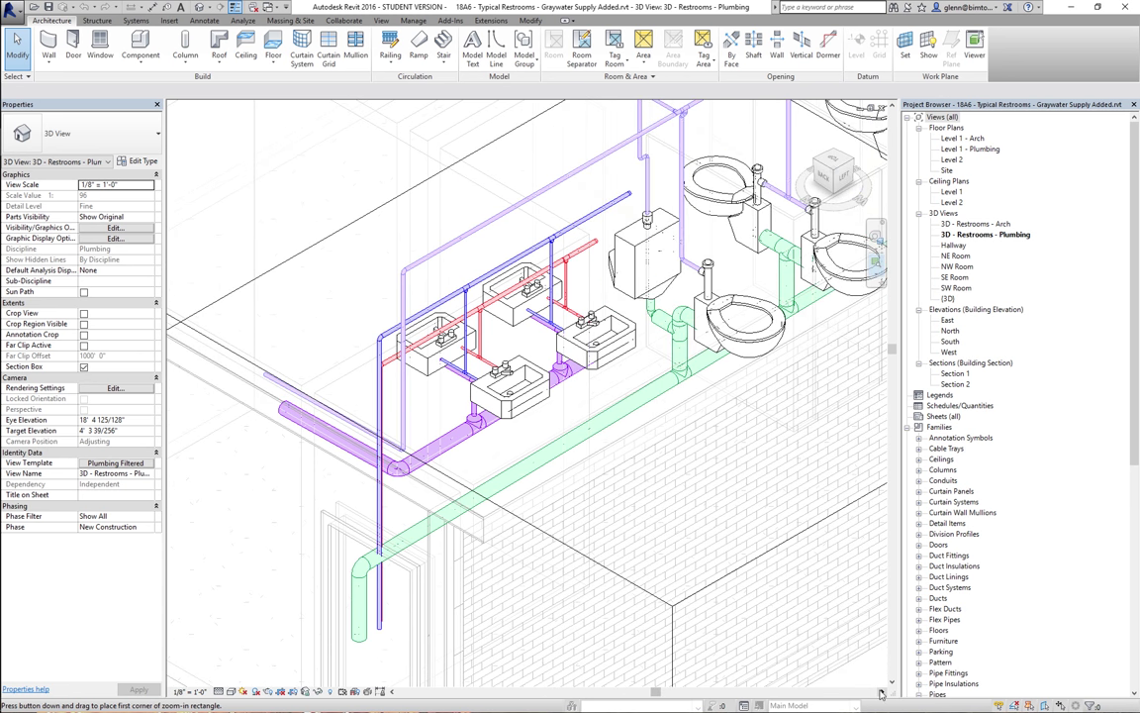
pyautogui.click(880, 692)
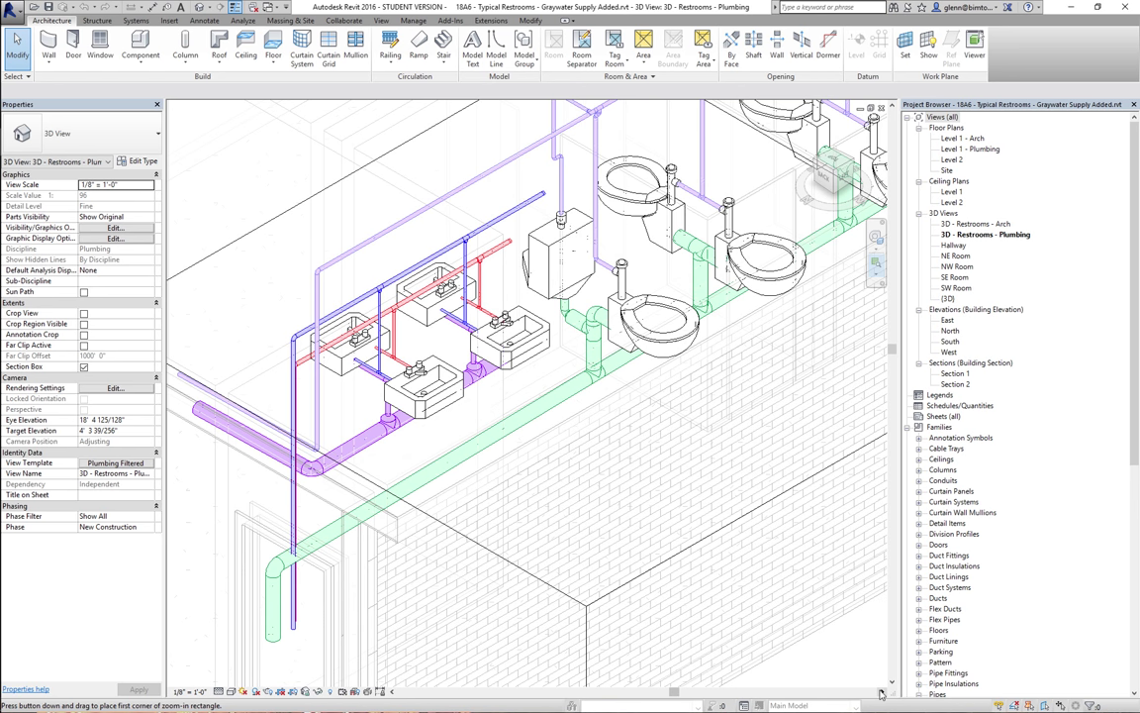
# Switch from Revit to the Chrome browser on the neighbouring desktop.
pyautogui.hotkey('ctrl', 'Right')
pyautogui.hotkey('ctrl', 'Right')
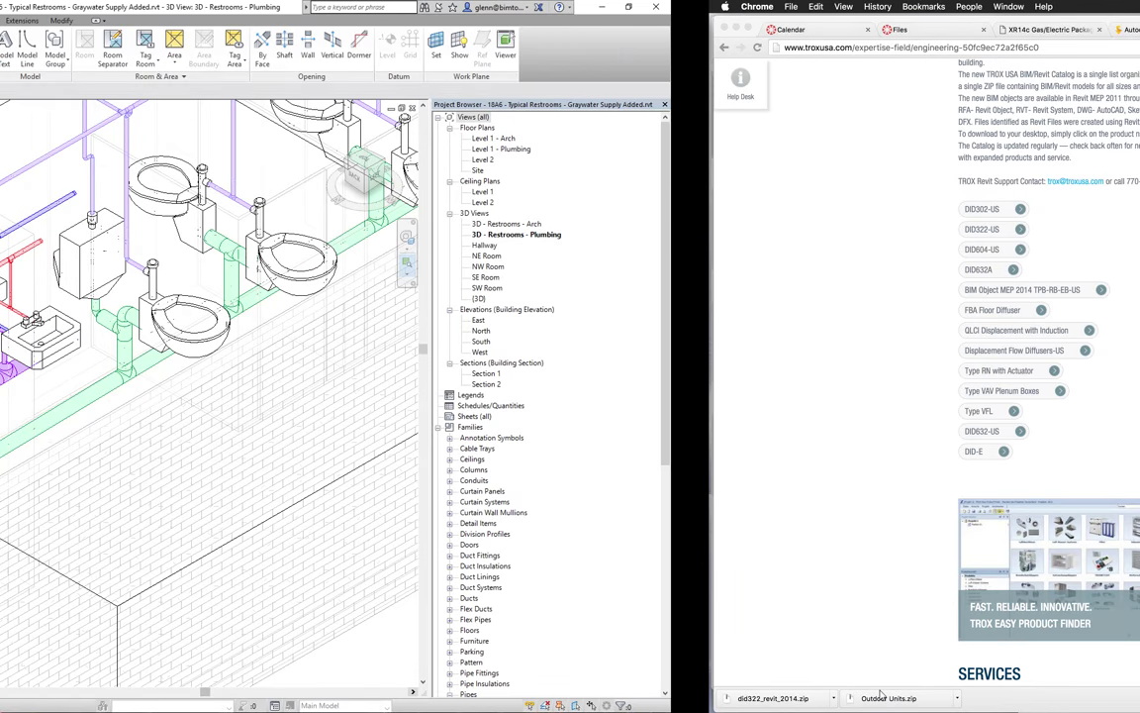